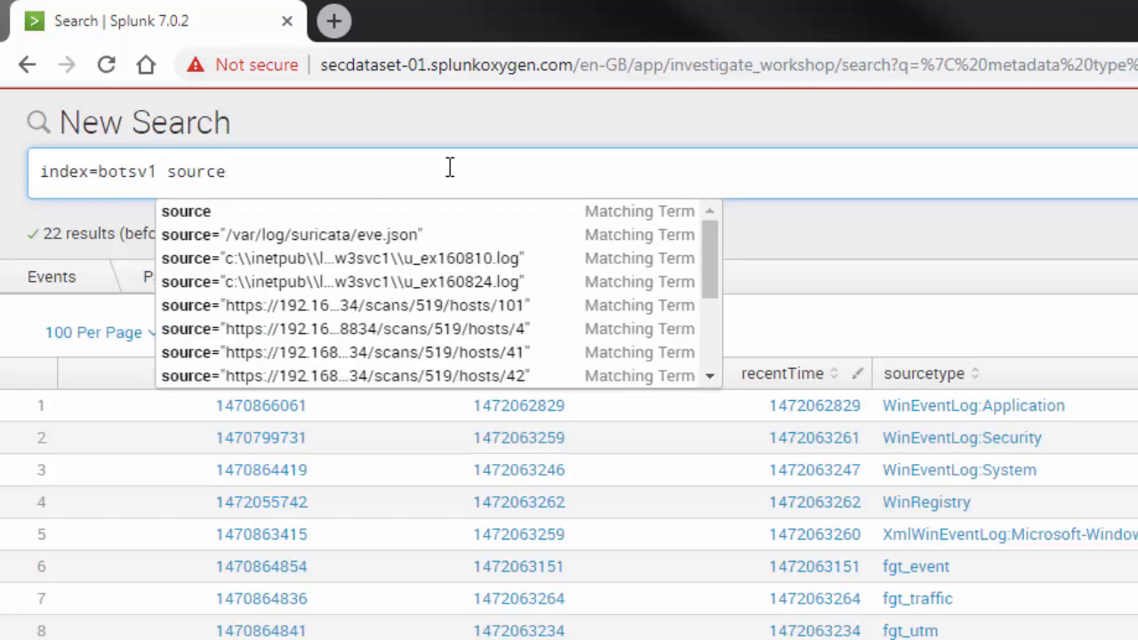
Complete the botsv1 query with a sourcetype filter set to "stream:dhcp".
{"action": "type", "text": "type="}
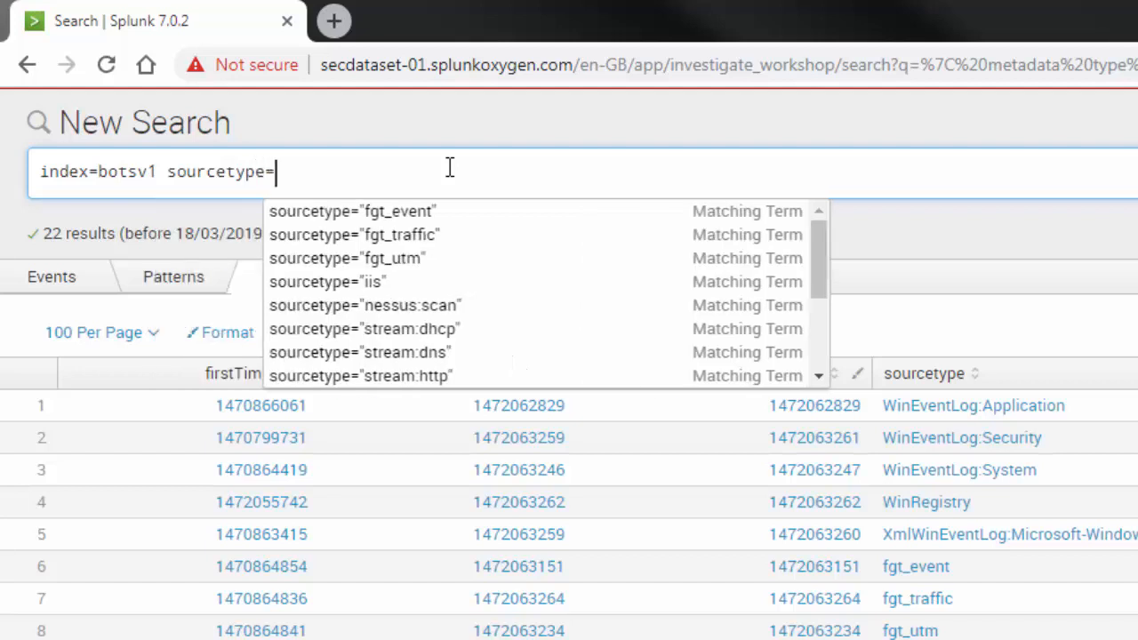
{"action": "key", "text": "Down"}
{"action": "key", "text": "Down"}
{"action": "key", "text": "Down"}
{"action": "key", "text": "Down"}
{"action": "key", "text": "Down"}
{"action": "key", "text": "Down"}
{"action": "key", "text": "Return"}
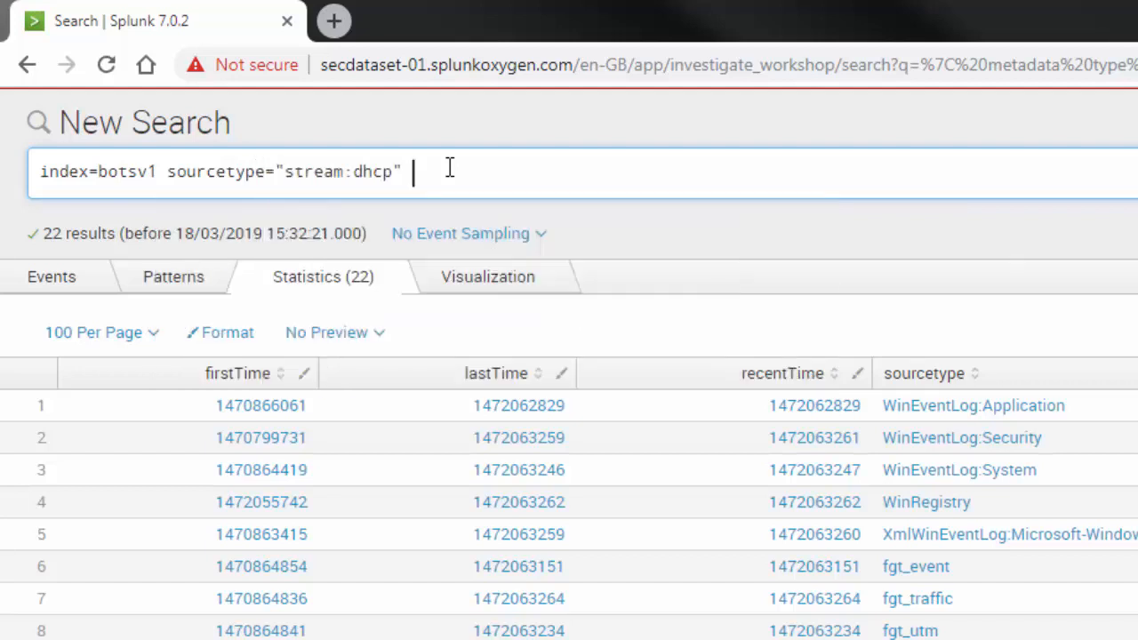
Change the sourcetype filter to "stream:icmp" and run the search.
{"action": "key", "text": "Left"}
{"action": "left_click", "coordinate": [406, 171]}
{"action": "key", "text": "BackSpace"}
{"action": "key", "text": "BackSpace"}
{"action": "key", "text": "BackSpace"}
{"action": "key", "text": "BackSpace"}
{"action": "type", "text": "icmp"}
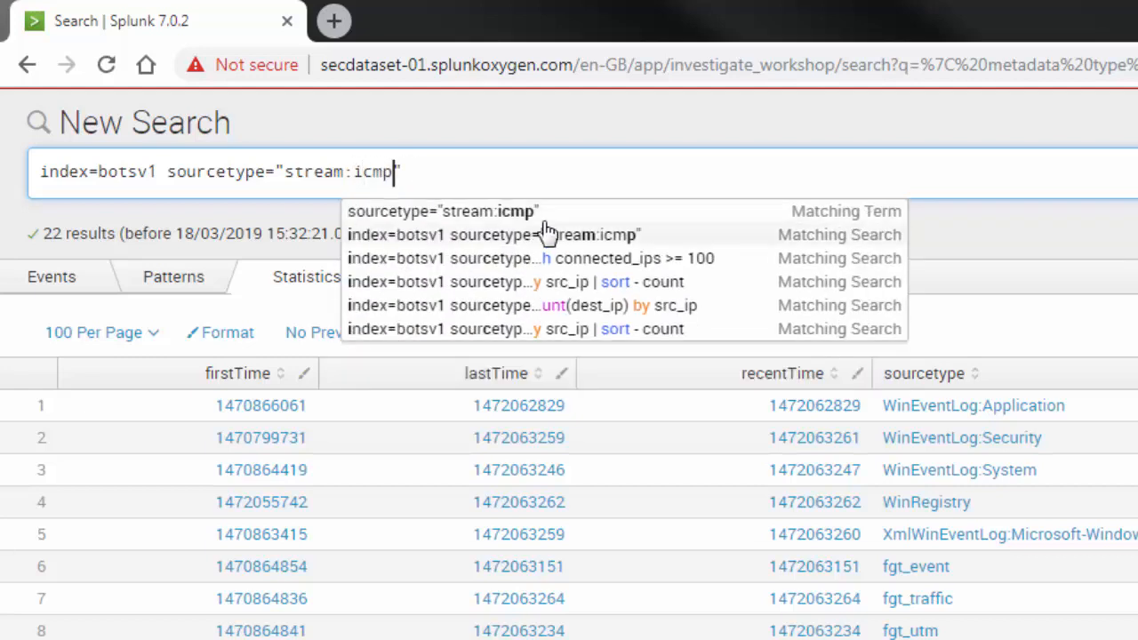
{"action": "key", "text": "End"}
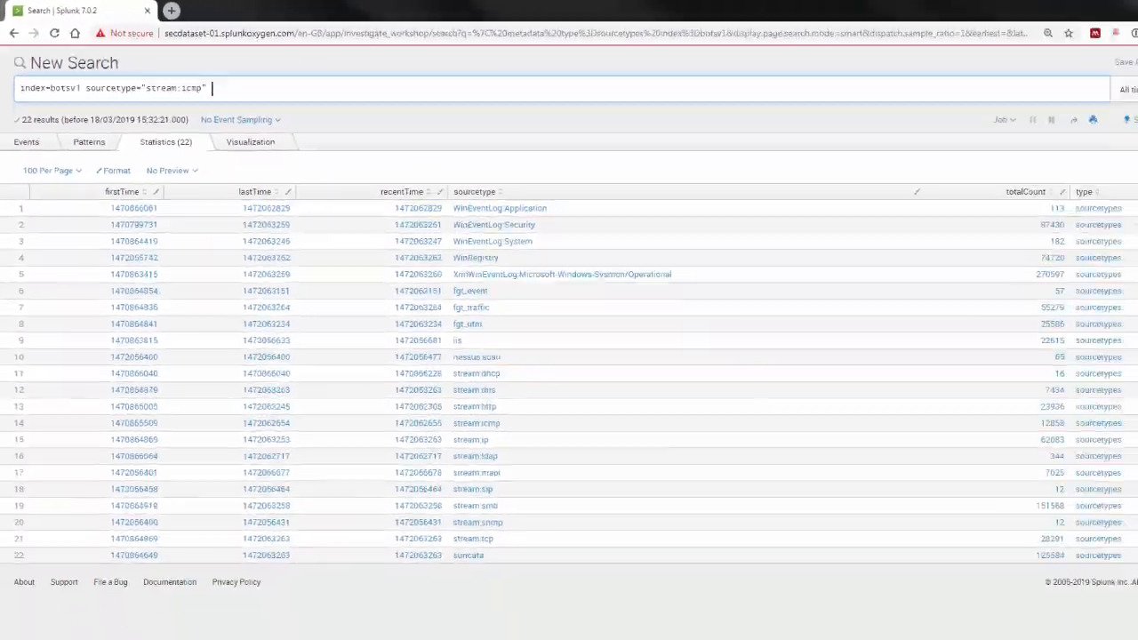
{"action": "key", "text": "Return"}
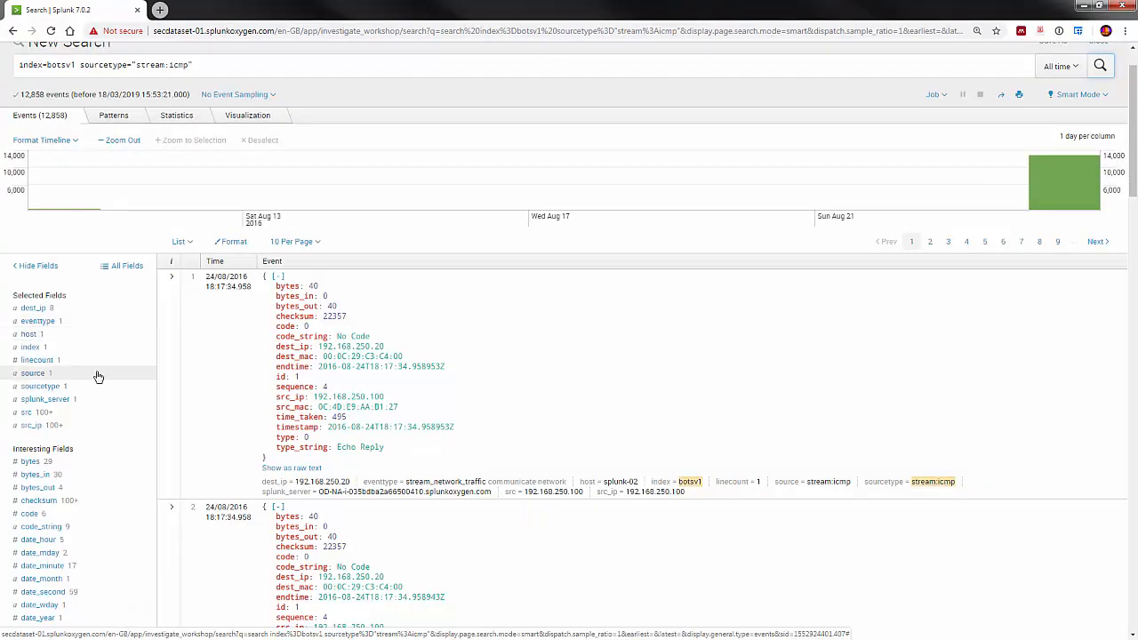
Examine the value summary of the sourcetype field and close it.
{"action": "left_click", "coordinate": [63, 391]}
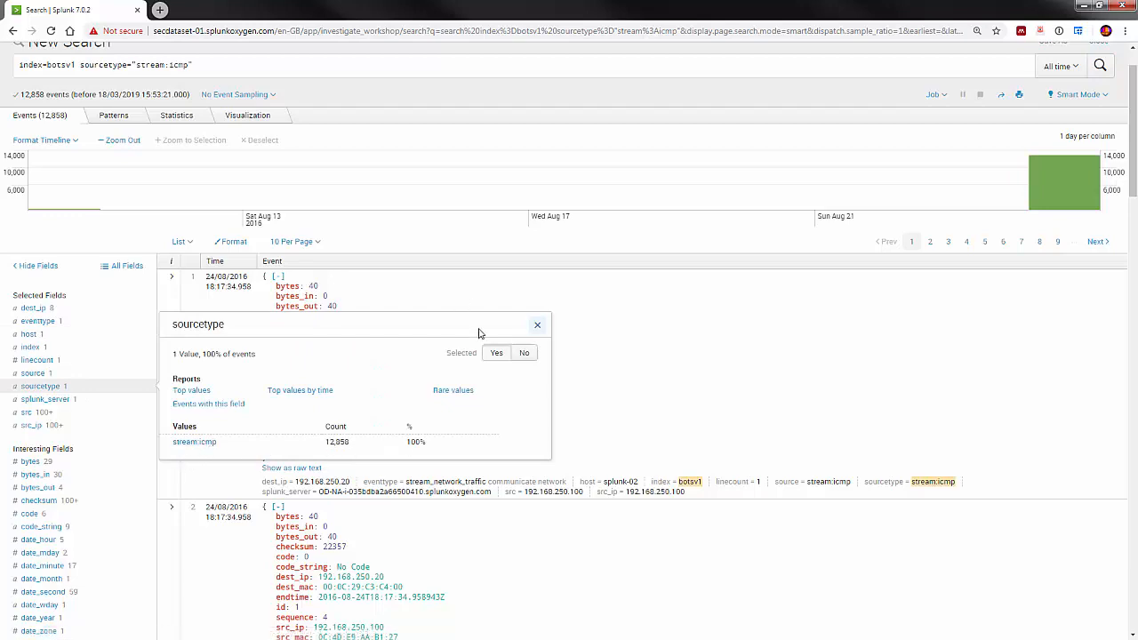
{"action": "left_click", "coordinate": [462, 299]}
{"action": "scroll", "coordinate": [426, 382], "scroll_direction": "up", "scroll_amount": 1}
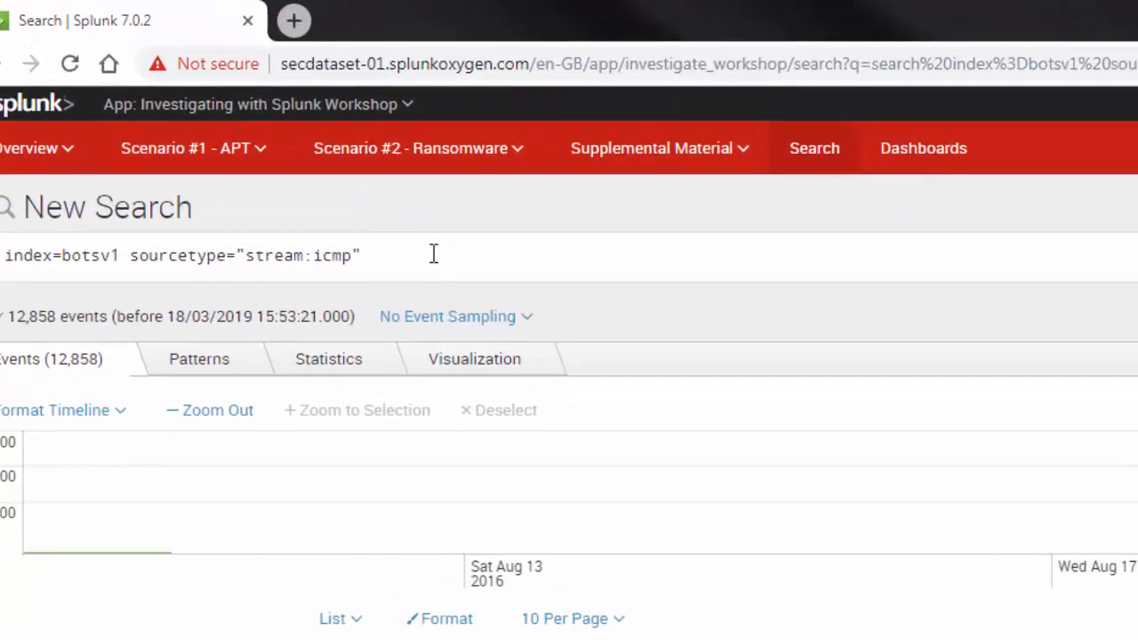
Append "| stats count(dest_ip) by src_ip" to the ICMP query and run the search.
{"action": "left_click", "coordinate": [228, 129]}
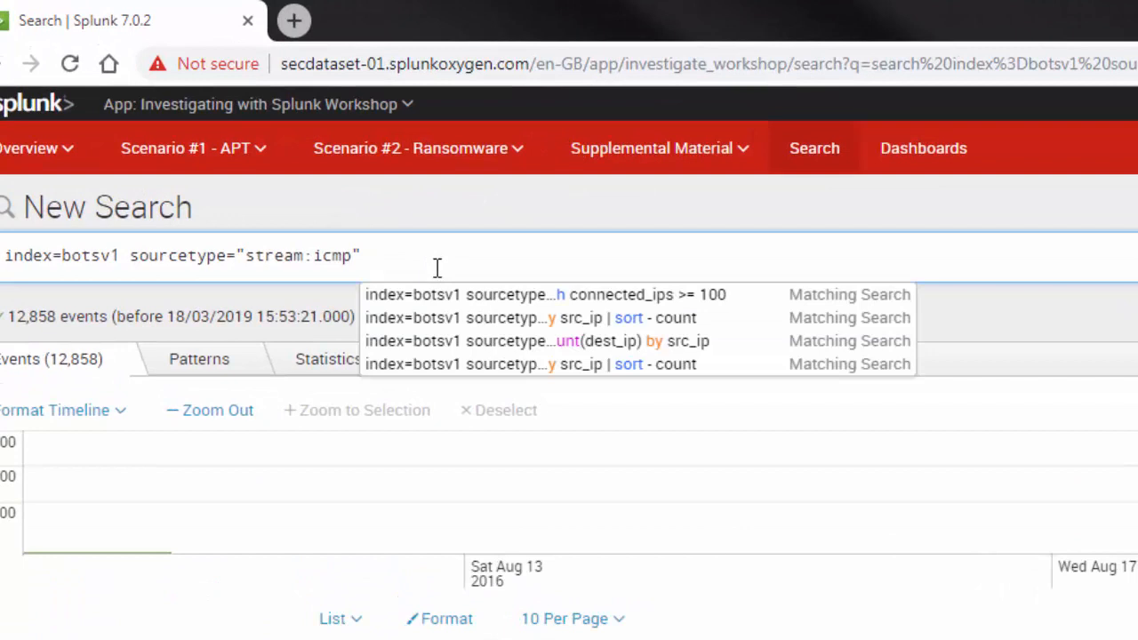
{"action": "type", "text": "| "}
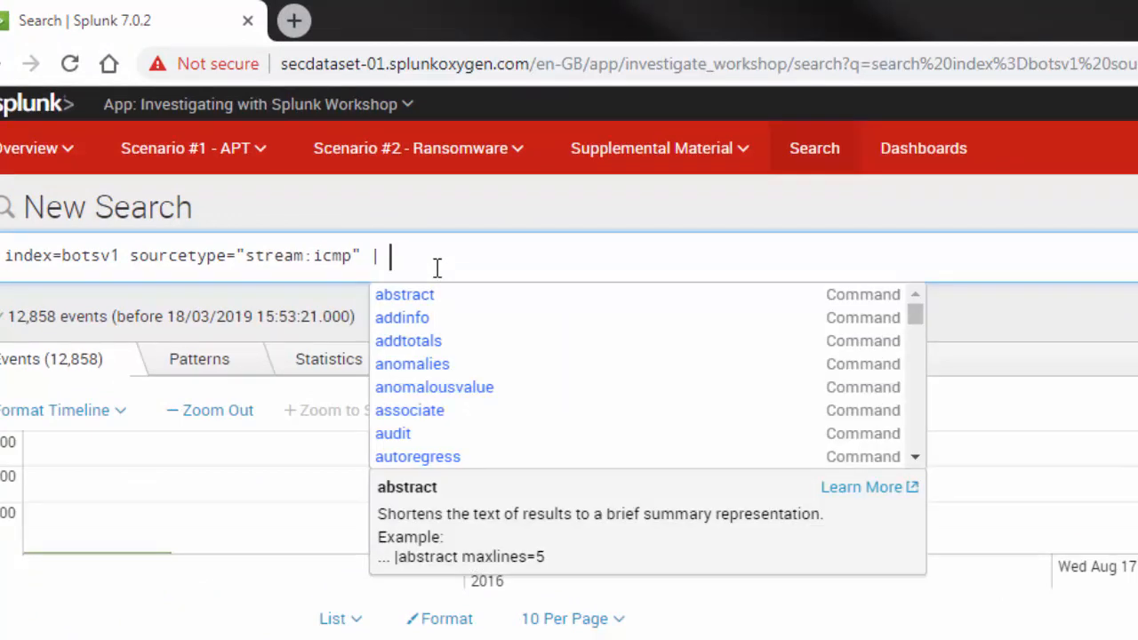
{"action": "type", "text": "statst"}
{"action": "key", "text": "BackSpace"}
{"action": "type", "text": "count(dest_ip)"}
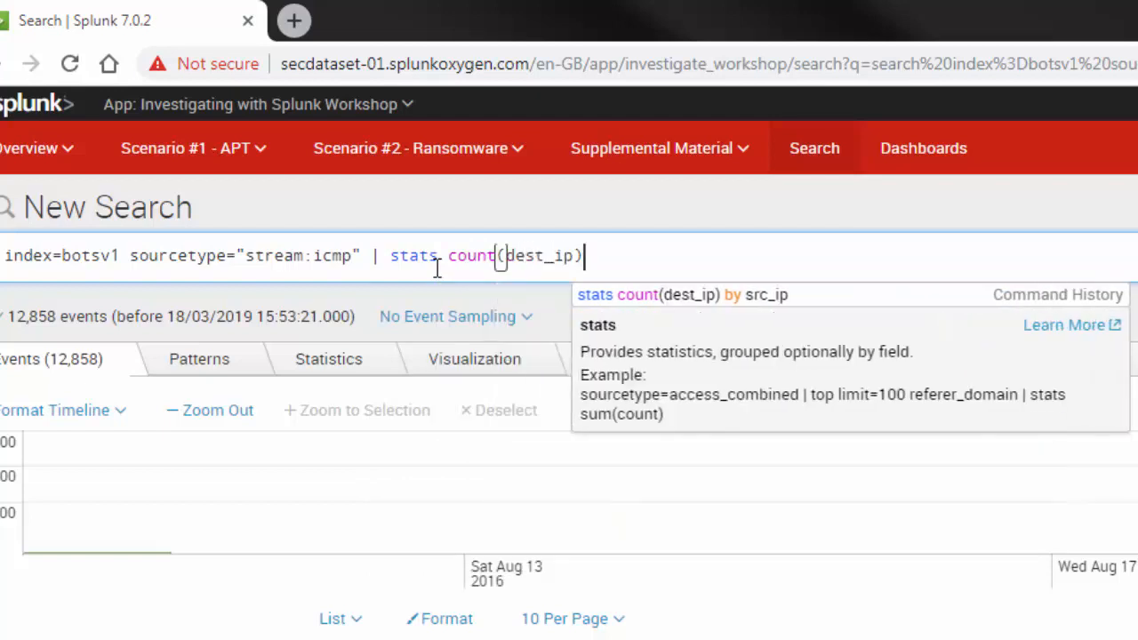
{"action": "type", "text": " b"}
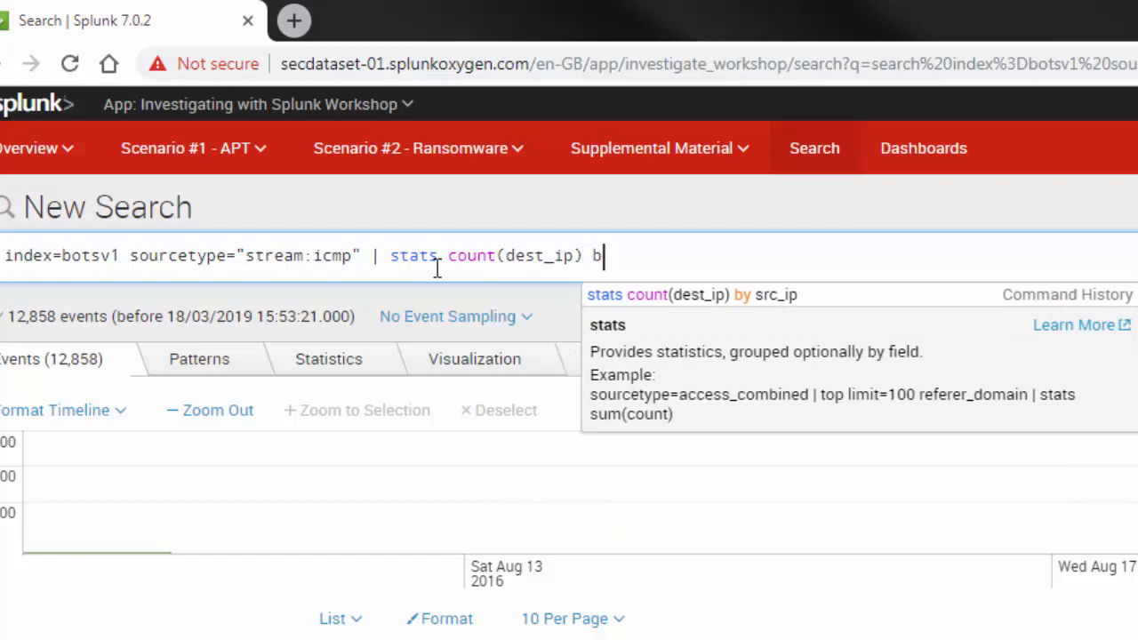
{"action": "type", "text": "y src_ip"}
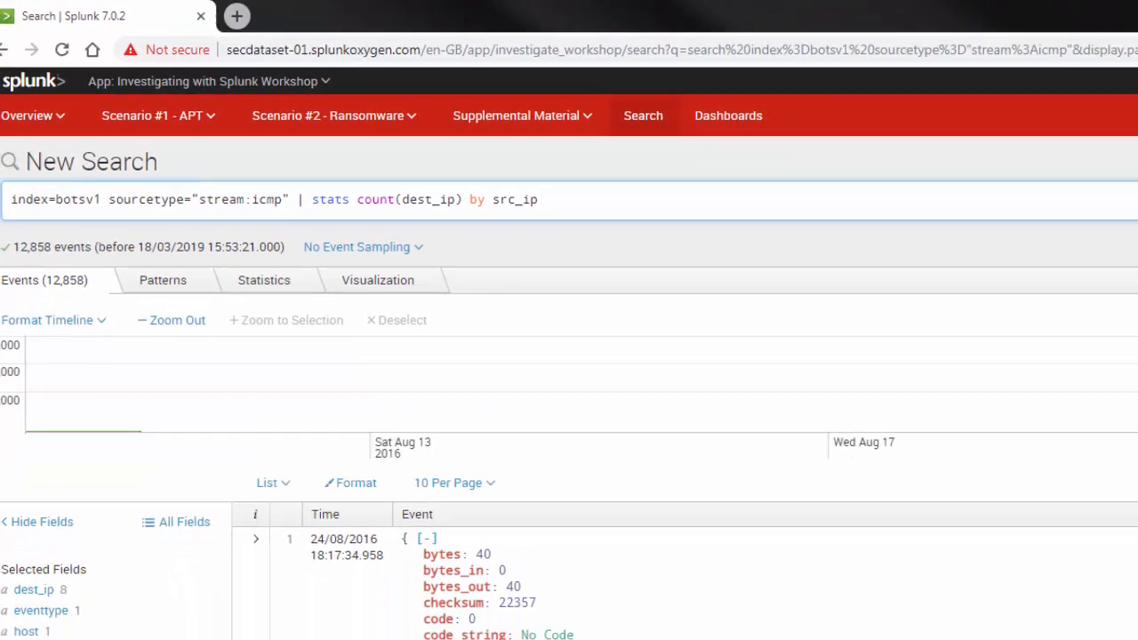
{"action": "key", "text": "Return"}
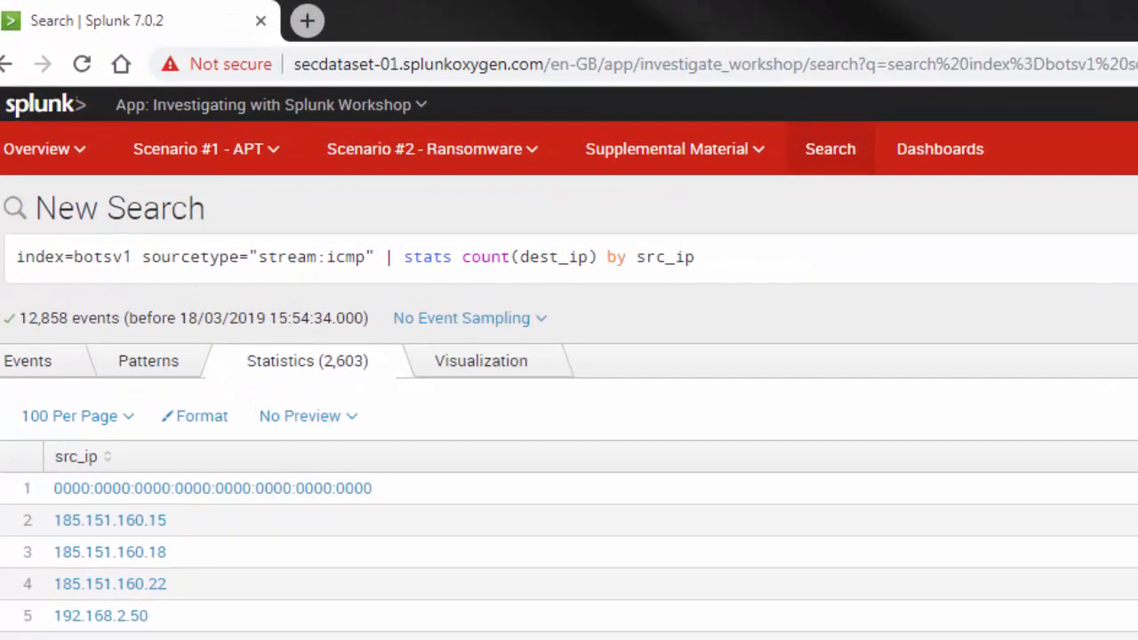
Append "| sort - count(dest_ip)" to the query and run it to sort the sources in descending order.
{"action": "scroll", "coordinate": [751, 260], "scroll_direction": "down", "scroll_amount": 1}
{"action": "left_click", "coordinate": [751, 212]}
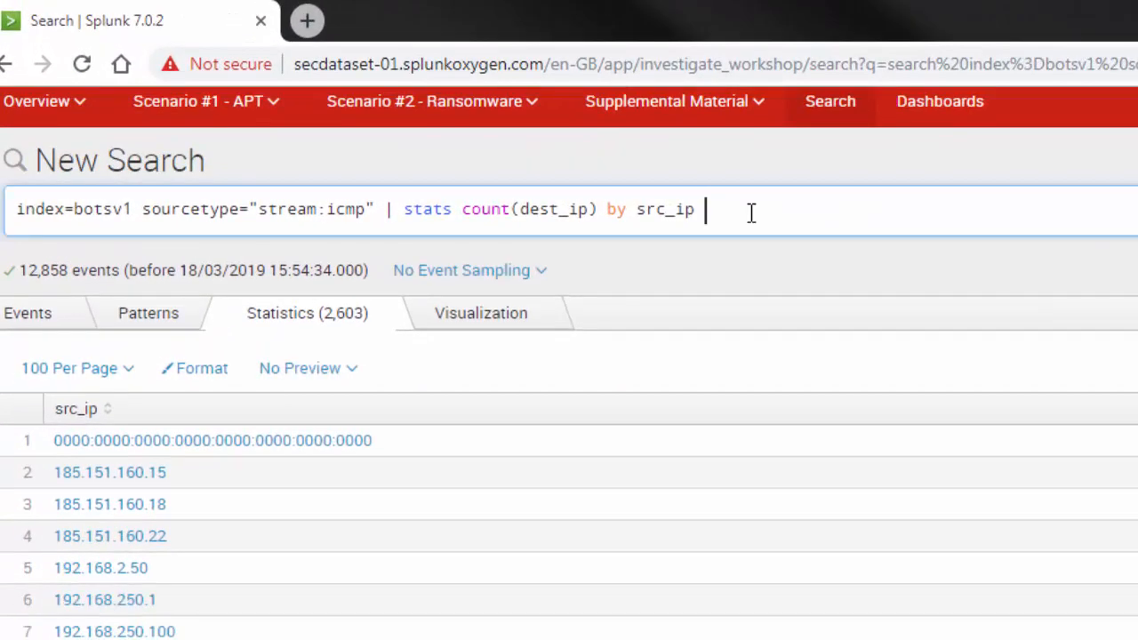
{"action": "type", "text": "| s"}
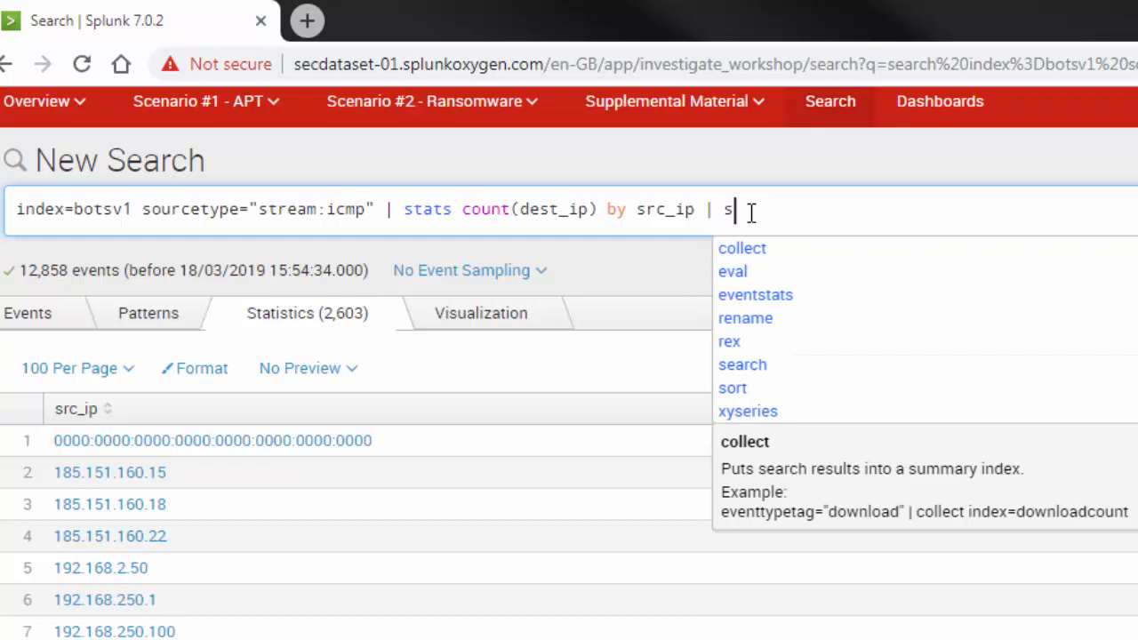
{"action": "type", "text": "ourt"}
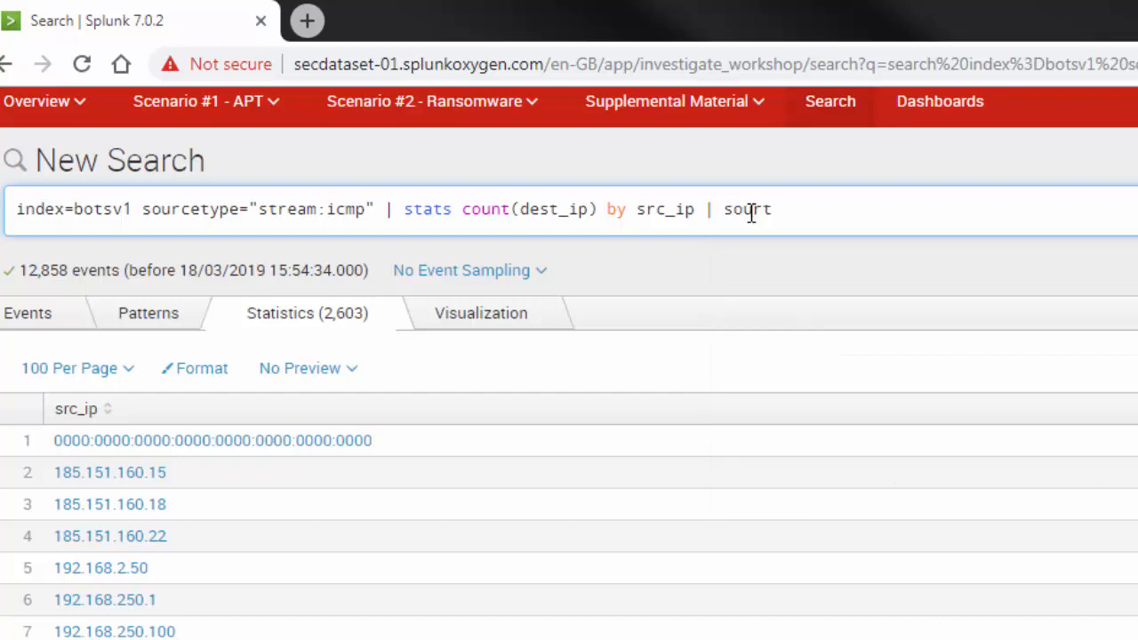
{"action": "type", "text": " -"}
{"action": "type", "text": " c"}
{"action": "type", "text": "ount(dest"}
{"action": "type", "text": "_ip)"}
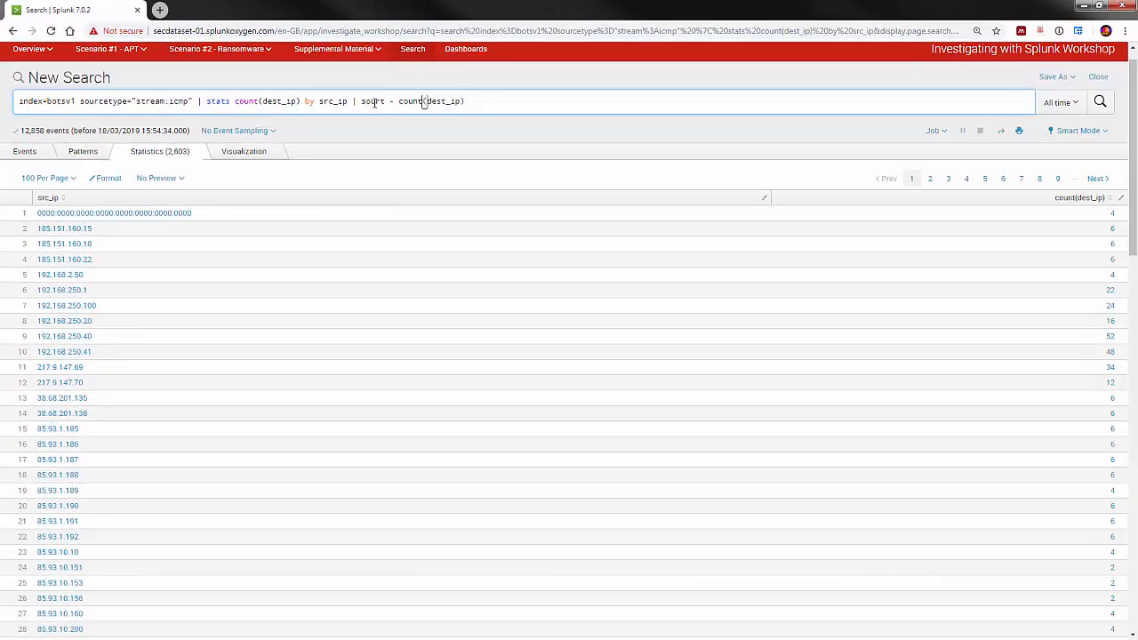
{"action": "left_click", "coordinate": [375, 102]}
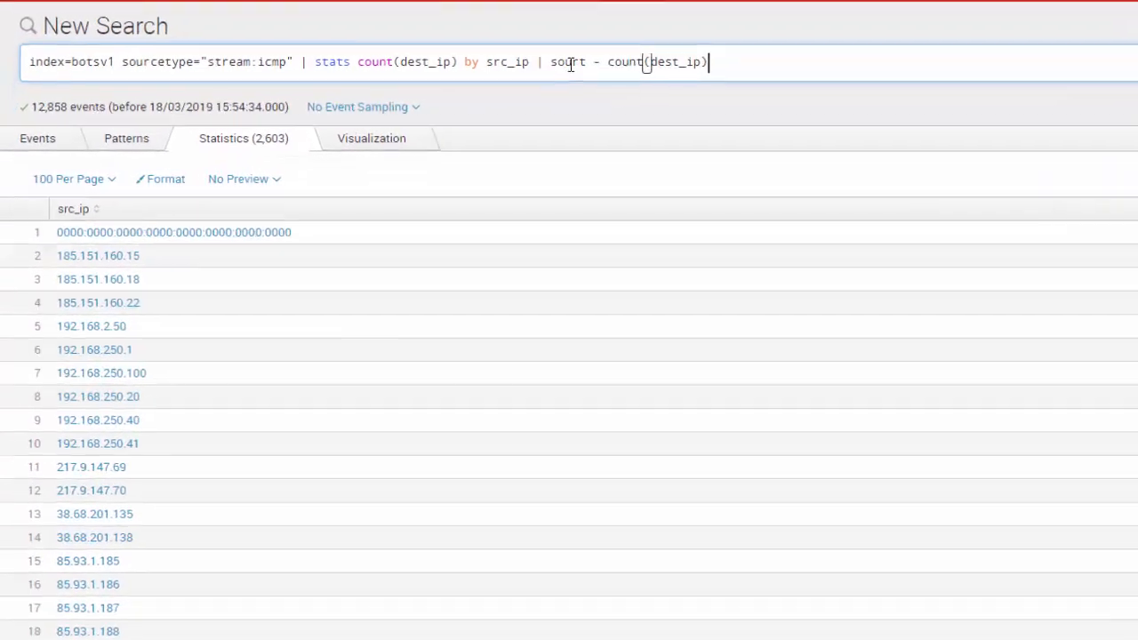
{"action": "key", "text": "BackSpace"}
{"action": "key", "text": "Return"}
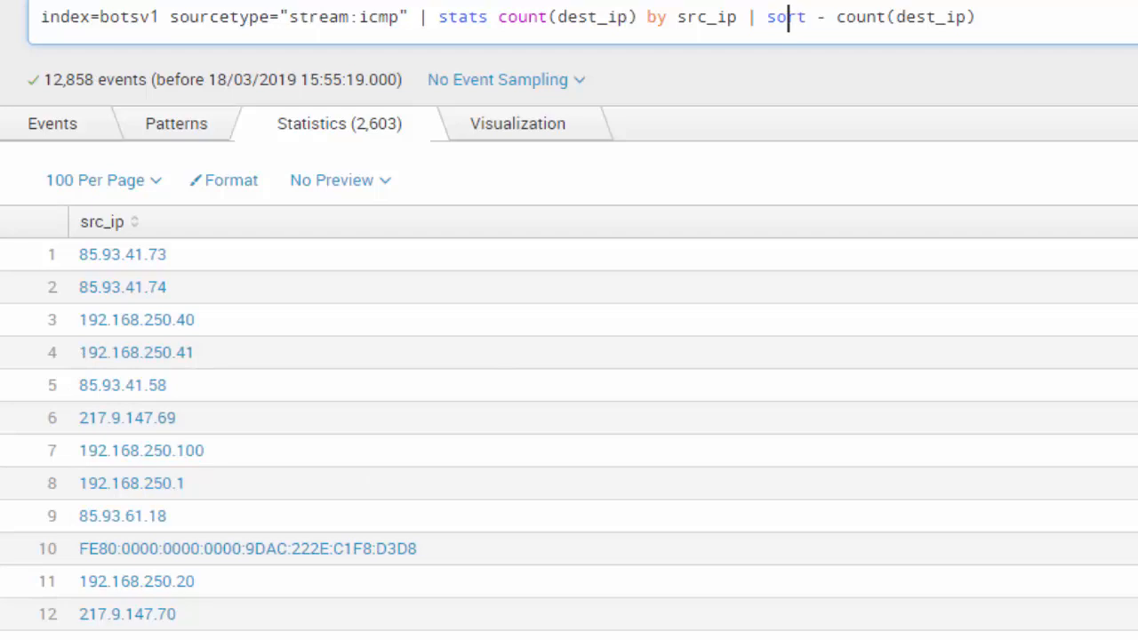
Change the stats function to "count,values(dest_ip)" and rerun the search.
{"action": "left_click", "coordinate": [888, 16]}
{"action": "left_click", "coordinate": [549, 17]}
{"action": "type", "text": ",values"}
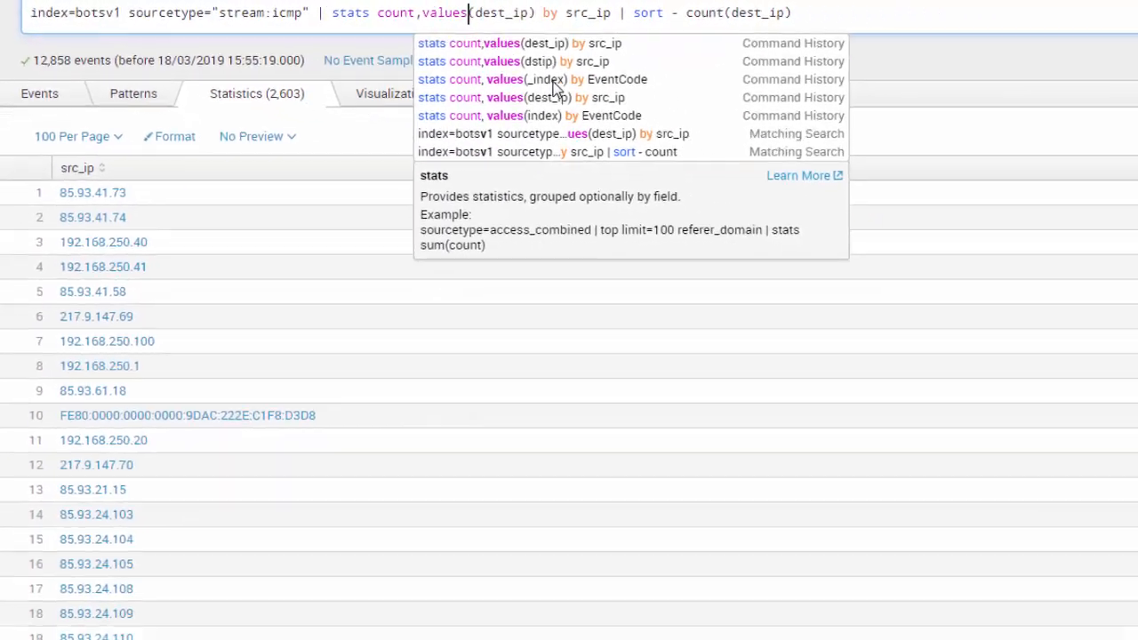
{"action": "key", "text": "Return"}
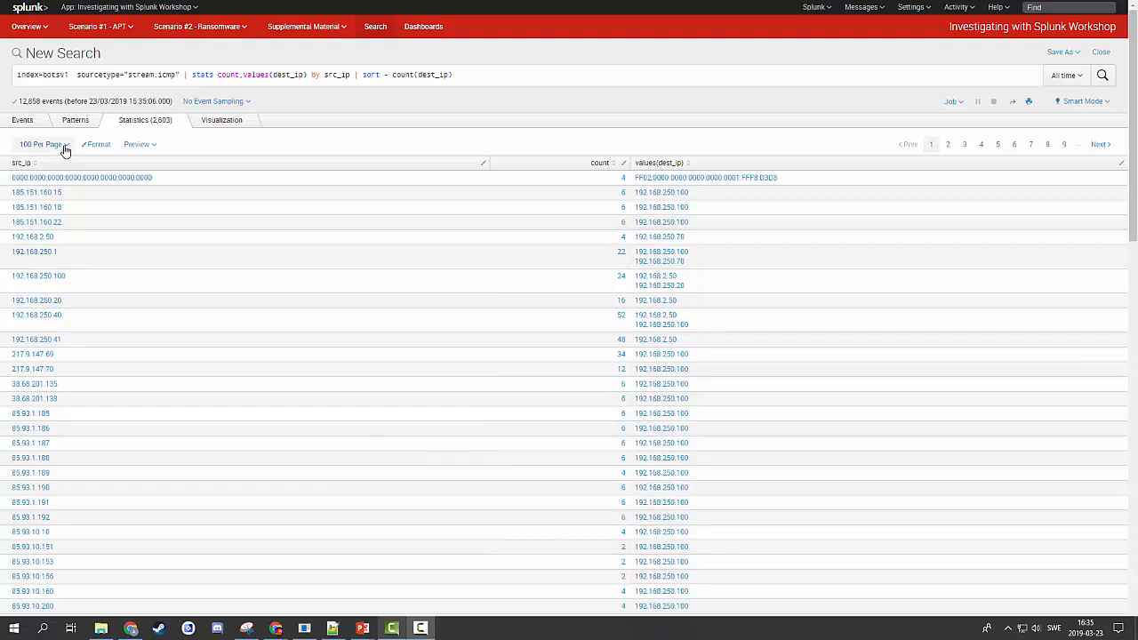
Replace "count,values" in the stats command with "dc" for a distinct count of dest_ip.
{"action": "left_click", "coordinate": [467, 75]}
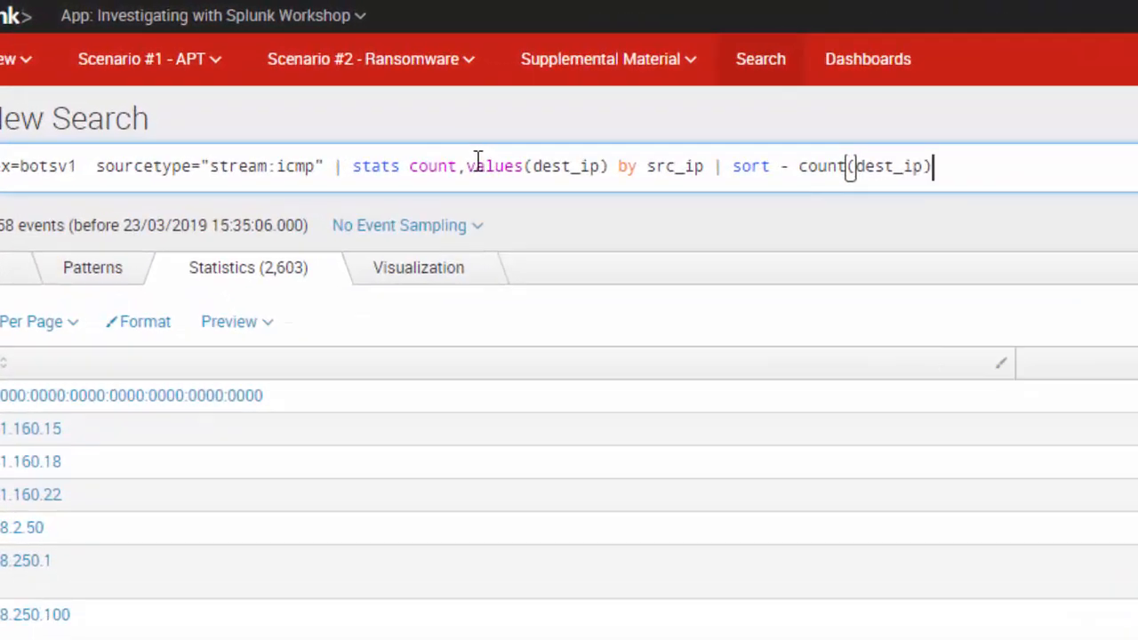
{"action": "left_click", "coordinate": [251, 74]}
{"action": "key", "text": "Right"}
{"action": "key", "text": "Right"}
{"action": "key", "text": "BackSpace"}
{"action": "key", "text": "BackSpace"}
{"action": "key", "text": "BackSpace"}
{"action": "key", "text": "BackSpace"}
{"action": "key", "text": "BackSpace"}
{"action": "key", "text": "BackSpace"}
{"action": "key", "text": "BackSpace"}
{"action": "key", "text": "BackSpace"}
{"action": "key", "text": "BackSpace"}
{"action": "key", "text": "BackSpace"}
{"action": "key", "text": "BackSpace"}
{"action": "key", "text": "BackSpace"}
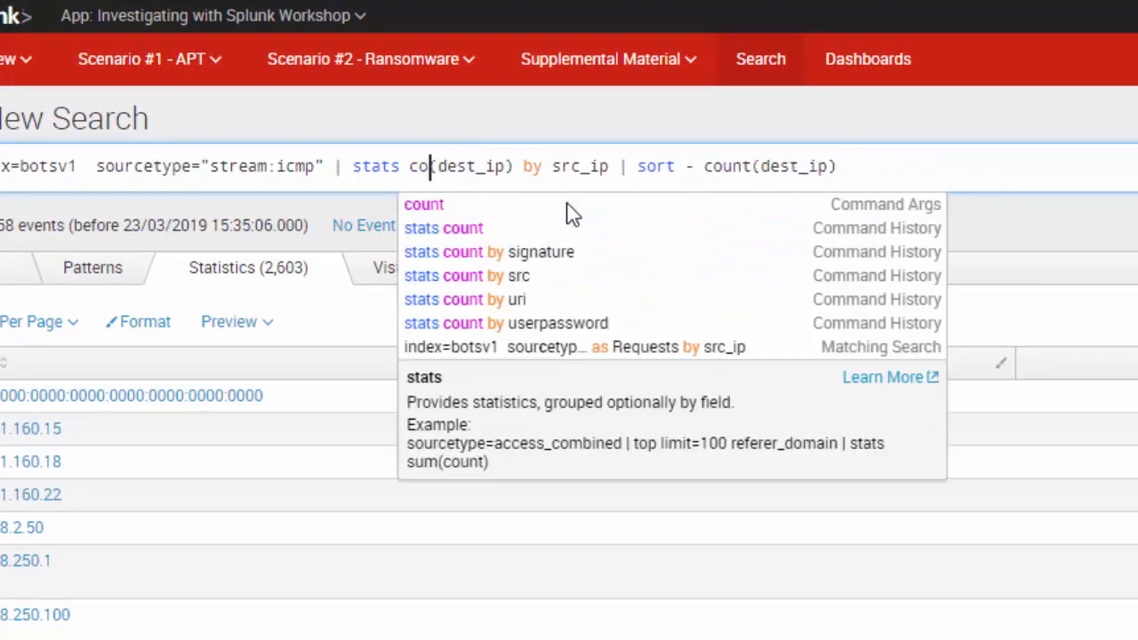
{"action": "type", "text": "dc"}
Rename the distinct count output by inserting "as pings" before "by src_ip".
{"action": "key", "text": "Right"}
{"action": "key", "text": "Right"}
{"action": "key", "text": "Right"}
{"action": "key", "text": "Right"}
{"action": "key", "text": "Right"}
{"action": "key", "text": "Right"}
{"action": "key", "text": "Right"}
{"action": "key", "text": "Right"}
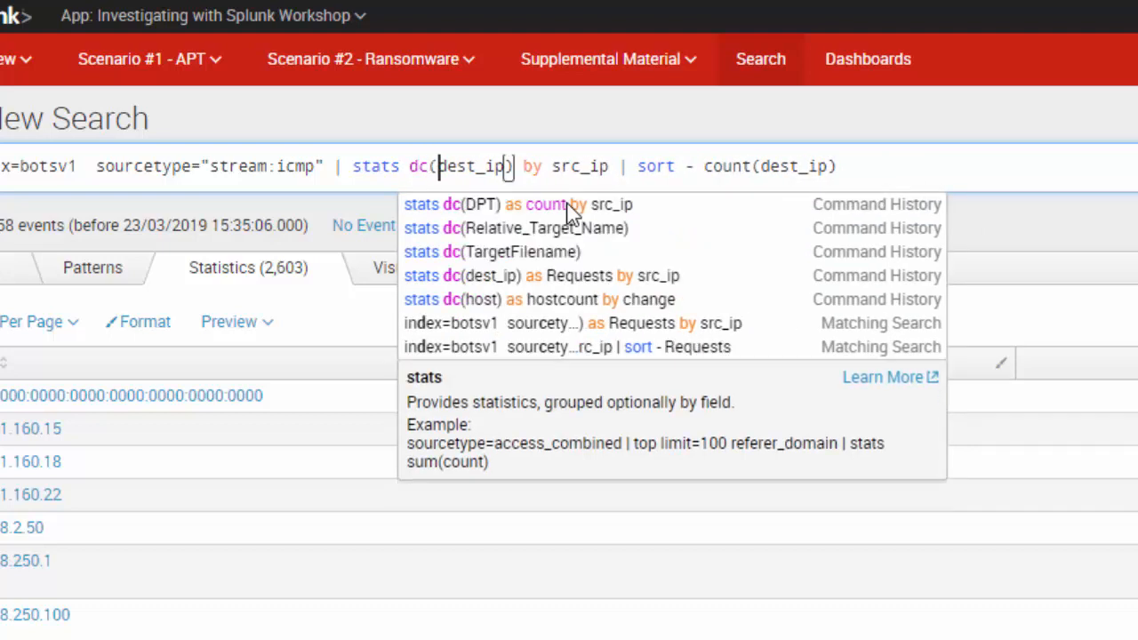
{"action": "key", "text": "Right"}
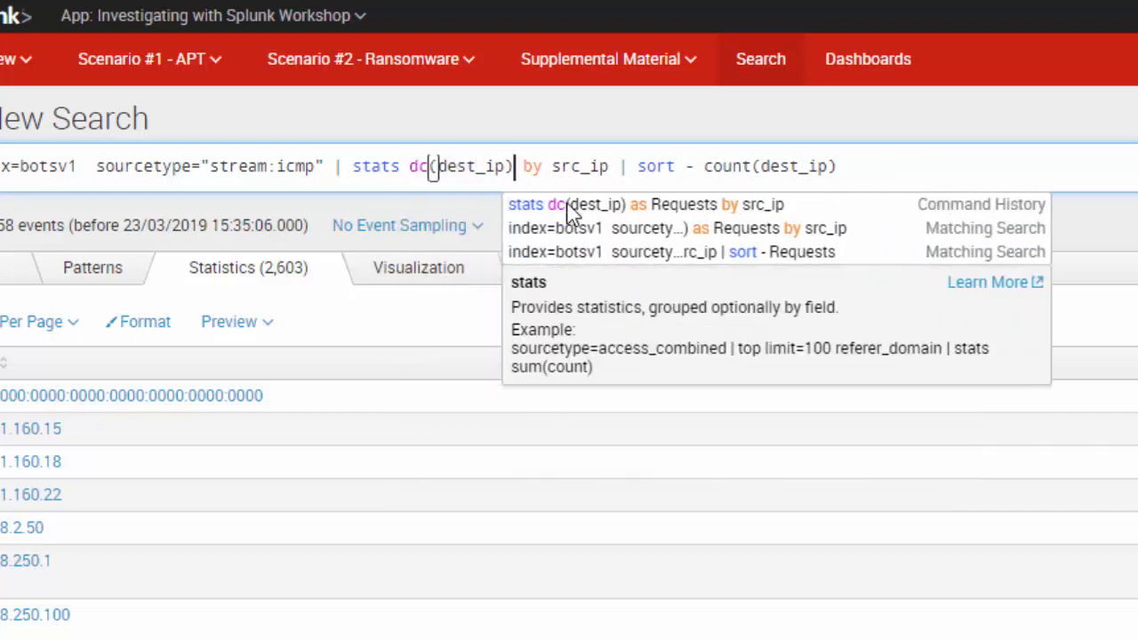
{"action": "left_click", "coordinate": [528, 174]}
{"action": "key", "text": "Right"}
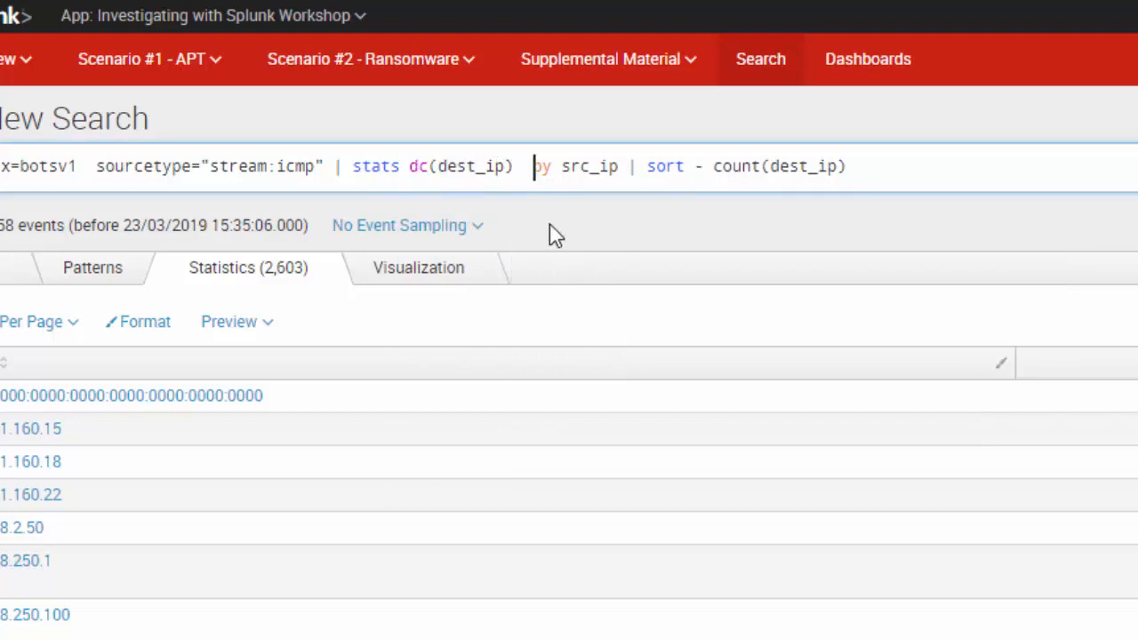
{"action": "type", "text": "as "}
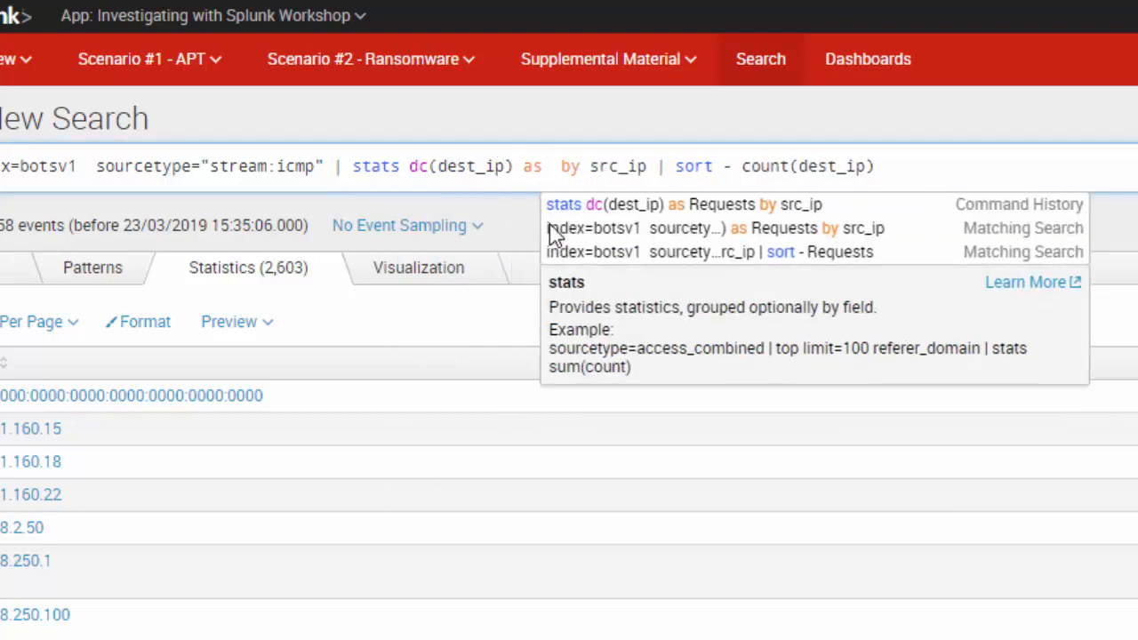
{"action": "type", "text": "reques"}
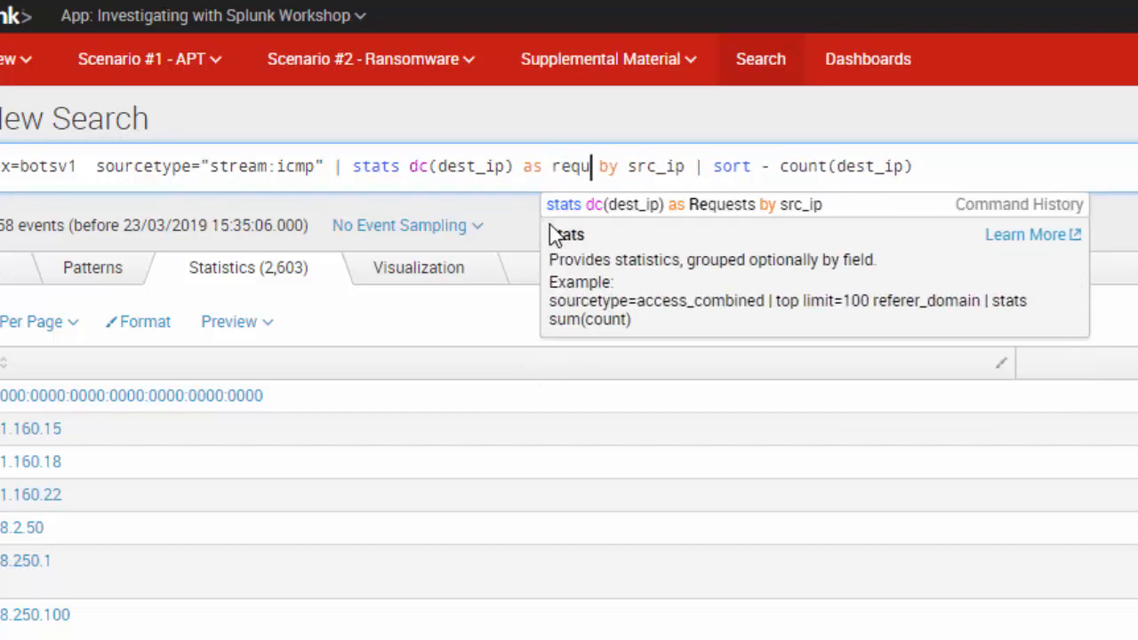
{"action": "type", "text": "tr"}
{"action": "key", "text": "BackSpace"}
{"action": "key", "text": "BackSpace"}
{"action": "key", "text": "BackSpace"}
{"action": "key", "text": "BackSpace"}
{"action": "key", "text": "BackSpace"}
{"action": "key", "text": "BackSpace"}
{"action": "key", "text": "BackSpace"}
{"action": "key", "text": "BackSpace"}
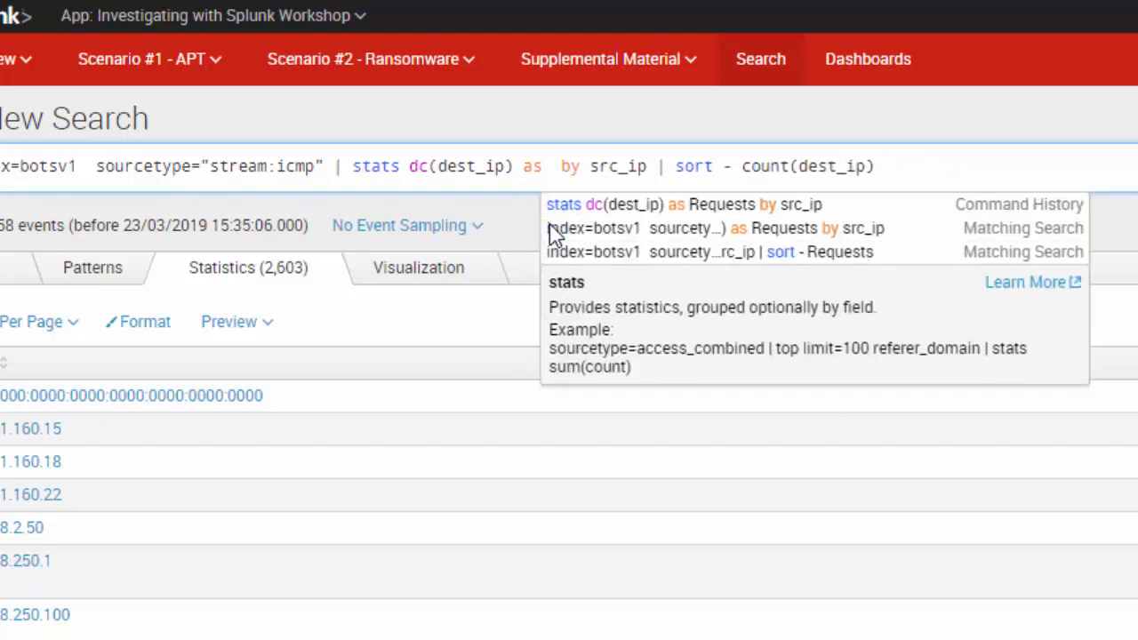
{"action": "type", "text": "pings"}
Replace the sort field "count(dest_ip)" with "pings" and run the search.
{"action": "key", "text": "Right"}
{"action": "key", "text": "Right"}
{"action": "key", "text": "Right"}
{"action": "key", "text": "Right"}
{"action": "key", "text": "Right"}
{"action": "key", "text": "Right"}
{"action": "key", "text": "Right"}
{"action": "key", "text": "Right"}
{"action": "key", "text": "Right"}
{"action": "key", "text": "Right"}
{"action": "key", "text": "Right"}
{"action": "key", "text": "Right"}
{"action": "key", "text": "Right"}
{"action": "key", "text": "Right"}
{"action": "key", "text": "Right"}
{"action": "key", "text": "Right"}
{"action": "key", "text": "Right"}
{"action": "key", "text": "Right"}
{"action": "key", "text": "Right"}
{"action": "key", "text": "Right"}
{"action": "key", "text": "shift+End"}
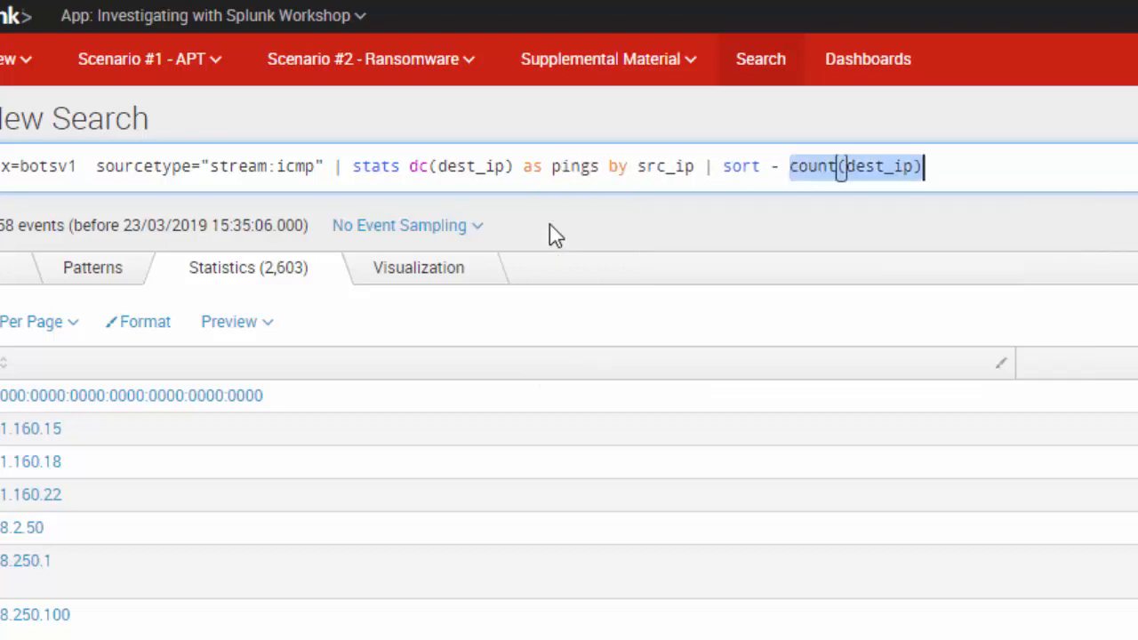
{"action": "type", "text": "pings"}
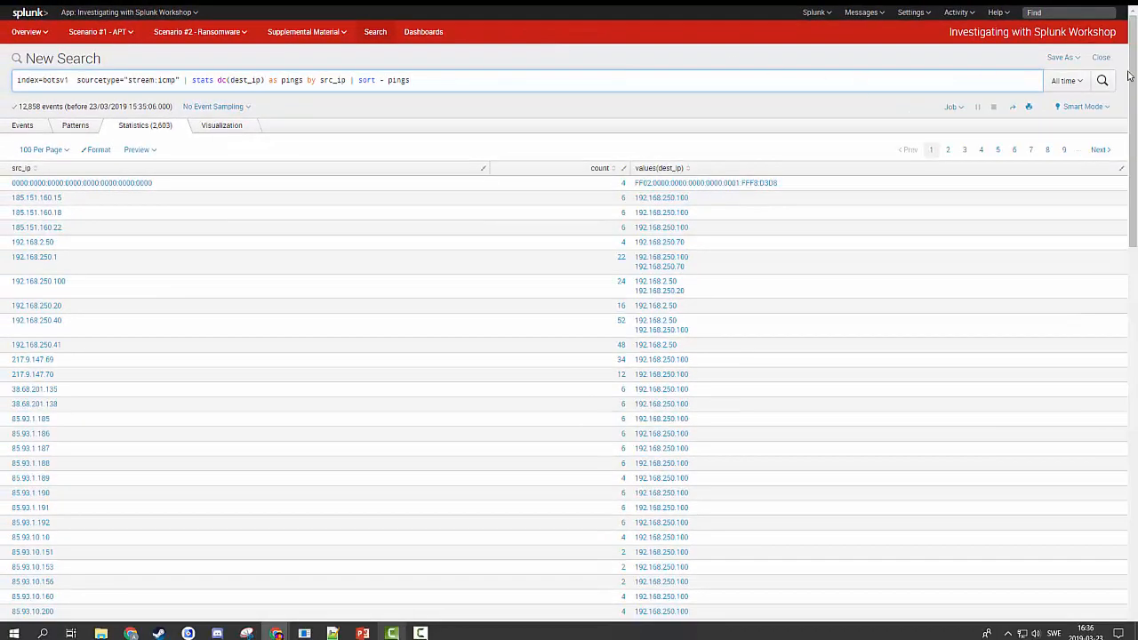
{"action": "left_click", "coordinate": [1103, 81]}
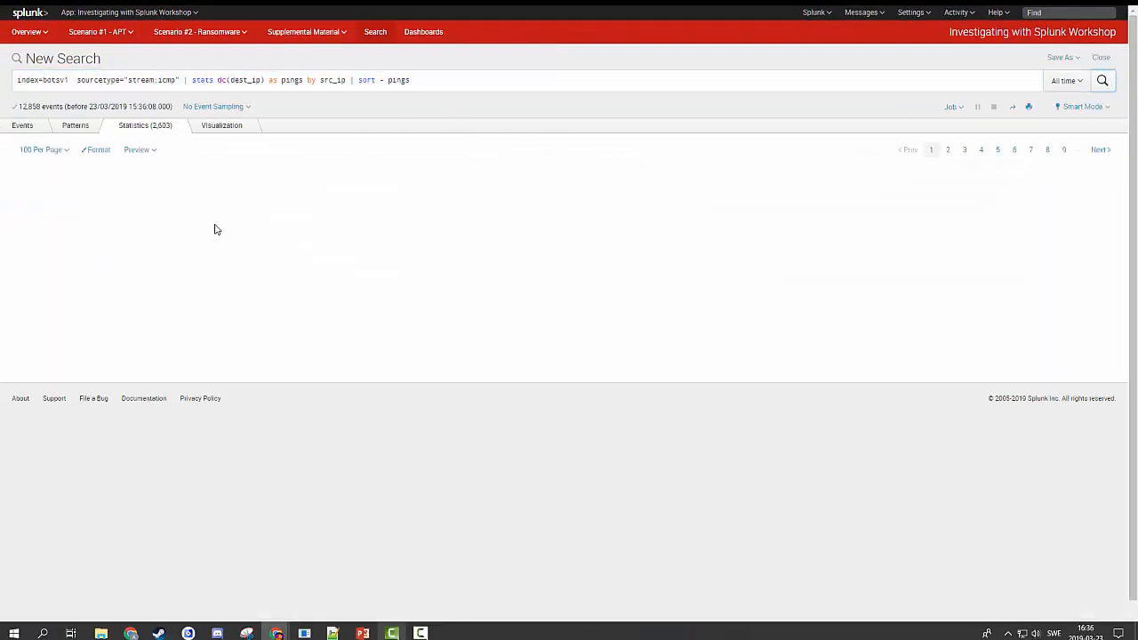
Examine the source IP addresses and their distinct destination counts in the sorted results.
{"action": "scroll", "coordinate": [416, 211], "scroll_direction": "down", "scroll_amount": 1}
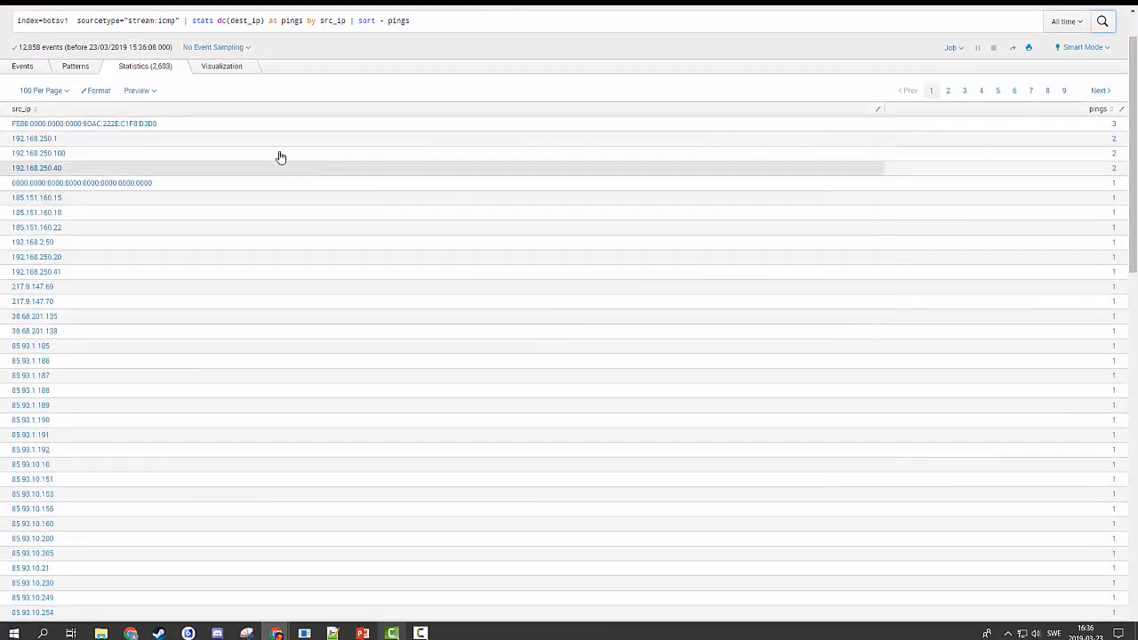
{"action": "scroll", "coordinate": [811, 231], "scroll_direction": "up", "scroll_amount": 1}
{"action": "scroll", "coordinate": [53, 218], "scroll_direction": "down", "scroll_amount": 5}
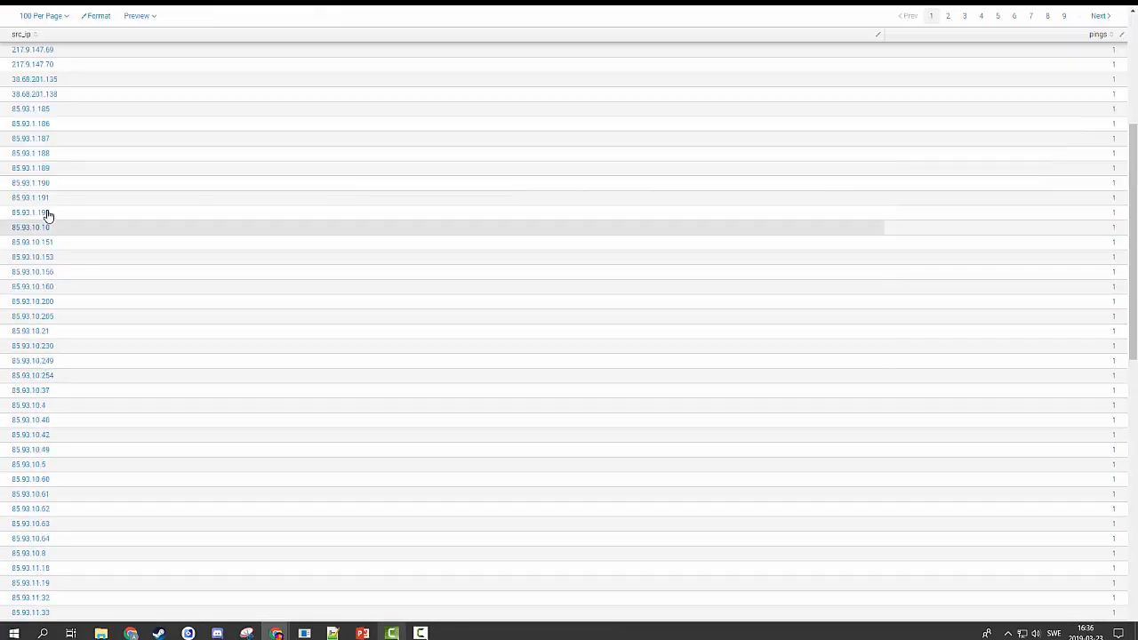
{"action": "scroll", "coordinate": [159, 483], "scroll_direction": "down", "scroll_amount": 5}
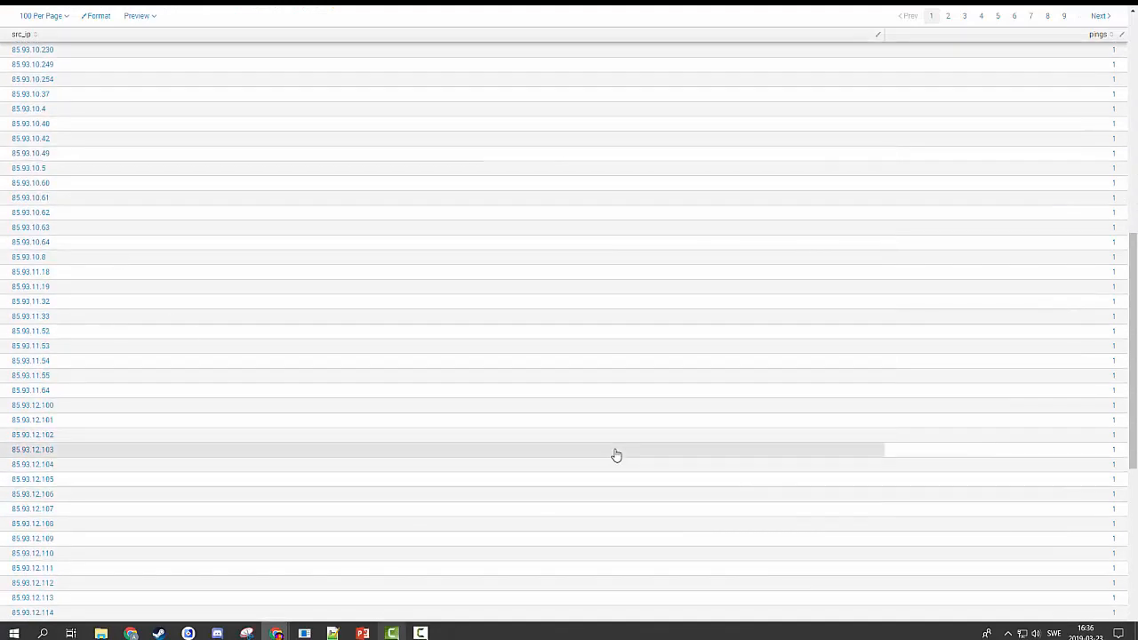
Compare the ping counts of the source IPs at the head of the list with those further down.
{"action": "scroll", "coordinate": [978, 249], "scroll_direction": "up", "scroll_amount": 4}
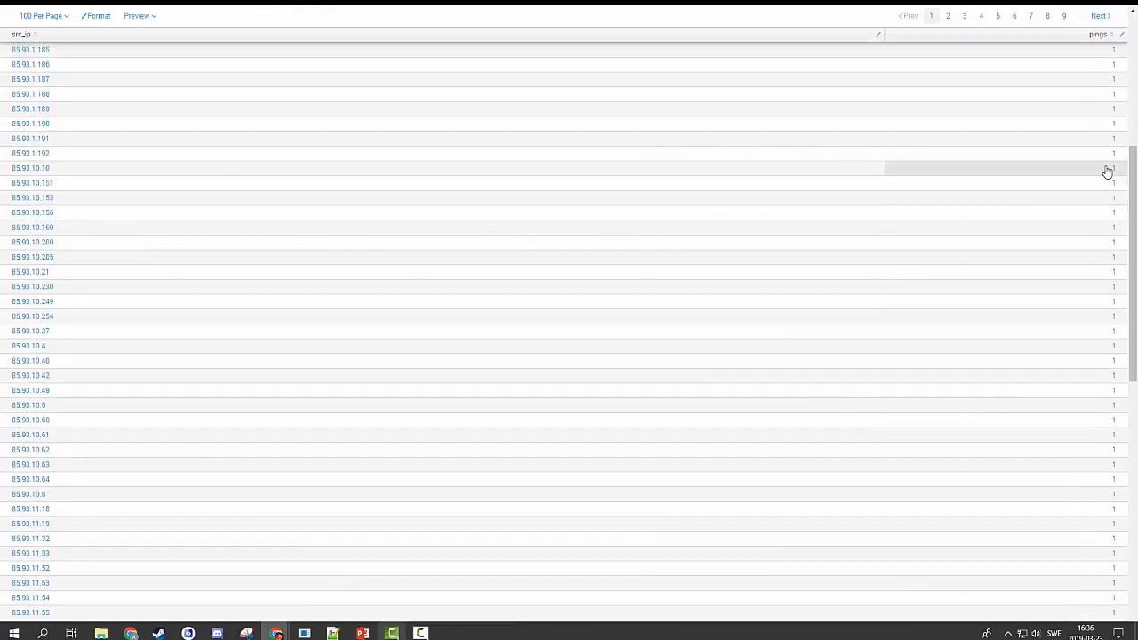
{"action": "scroll", "coordinate": [1116, 183], "scroll_direction": "up", "scroll_amount": 6}
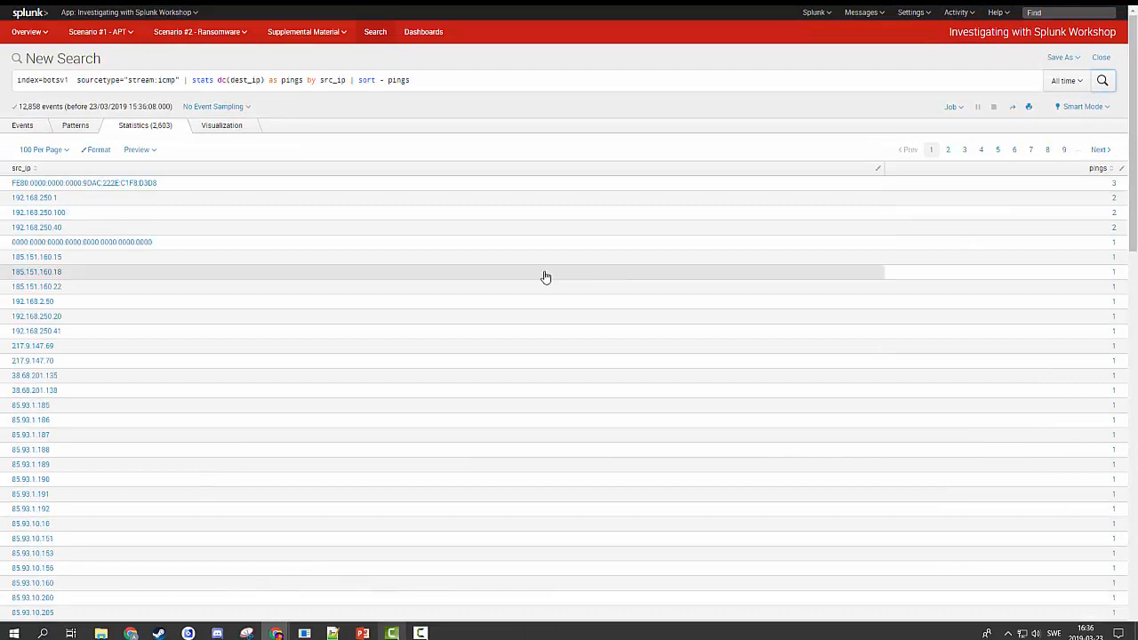
{"action": "scroll", "coordinate": [755, 337], "scroll_direction": "down", "scroll_amount": 10}
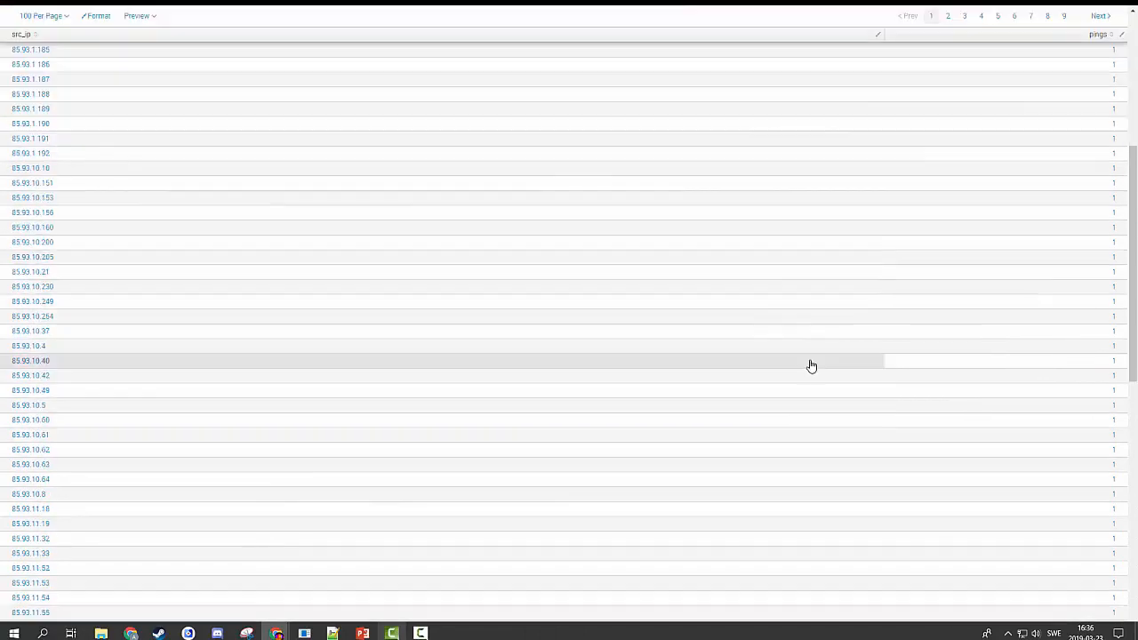
{"action": "scroll", "coordinate": [808, 370], "scroll_direction": "up", "scroll_amount": 10}
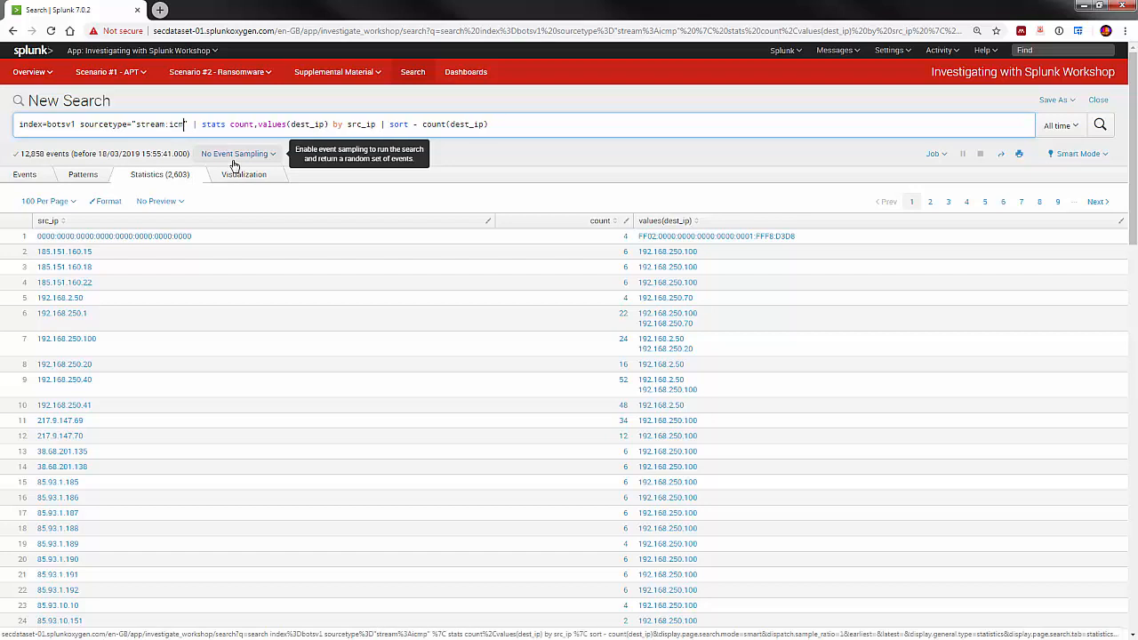
Change the sourcetype to "stream:tcp", run the search and review the destination addresses for each source IP.
{"action": "key", "text": "BackSpace"}
{"action": "key", "text": "BackSpace"}
{"action": "key", "text": "BackSpace"}
{"action": "key", "text": "BackSpace"}
{"action": "type", "text": "tcp"}
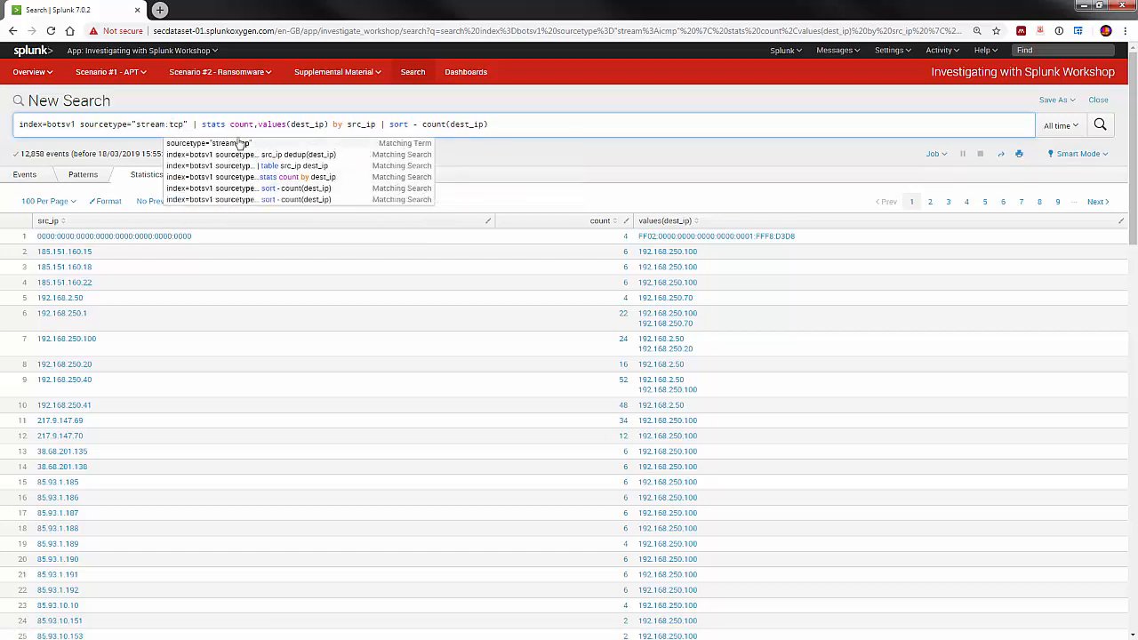
{"action": "left_click", "coordinate": [605, 123]}
{"action": "left_click", "coordinate": [1100, 124]}
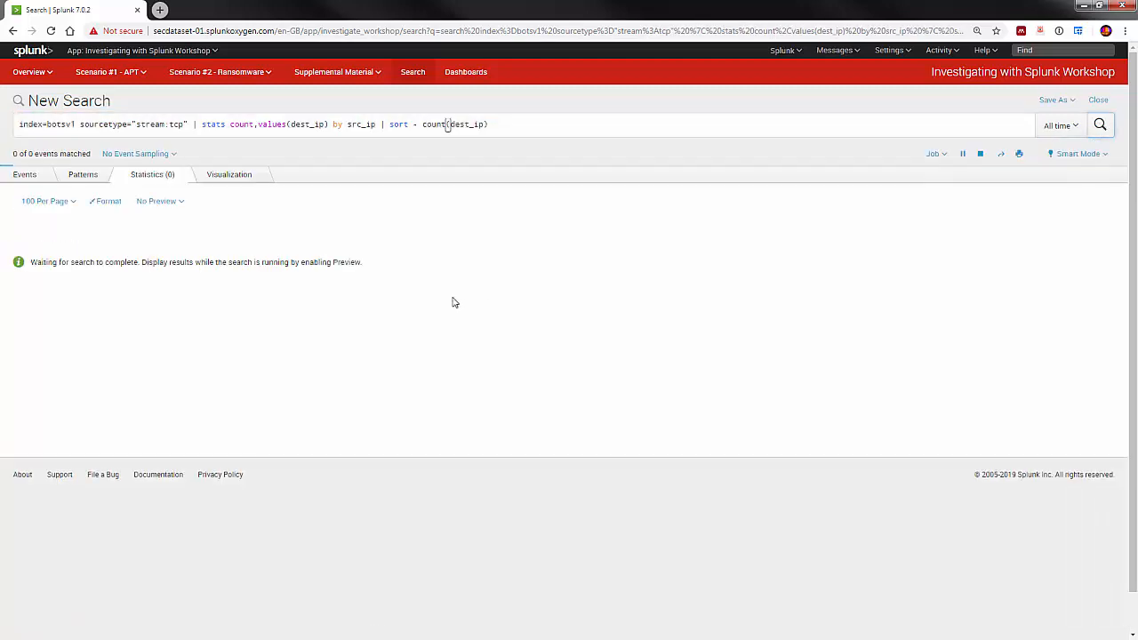
{"action": "scroll", "coordinate": [449, 299], "scroll_direction": "down", "scroll_amount": 1}
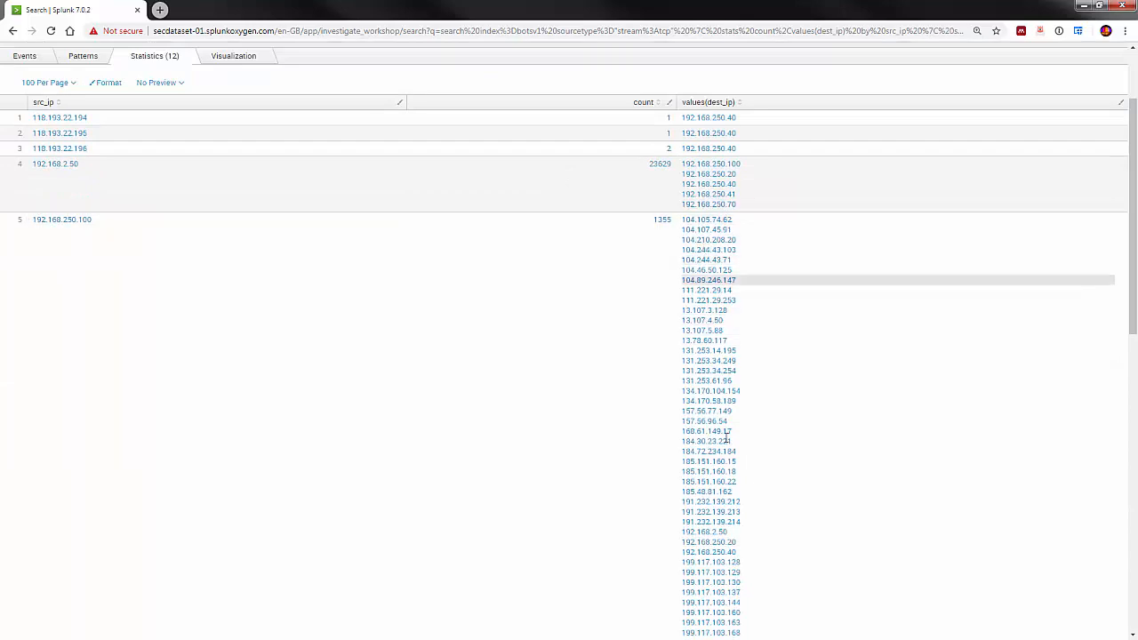
{"action": "scroll", "coordinate": [711, 356], "scroll_direction": "up", "scroll_amount": 2}
{"action": "scroll", "coordinate": [717, 360], "scroll_direction": "down", "scroll_amount": 2}
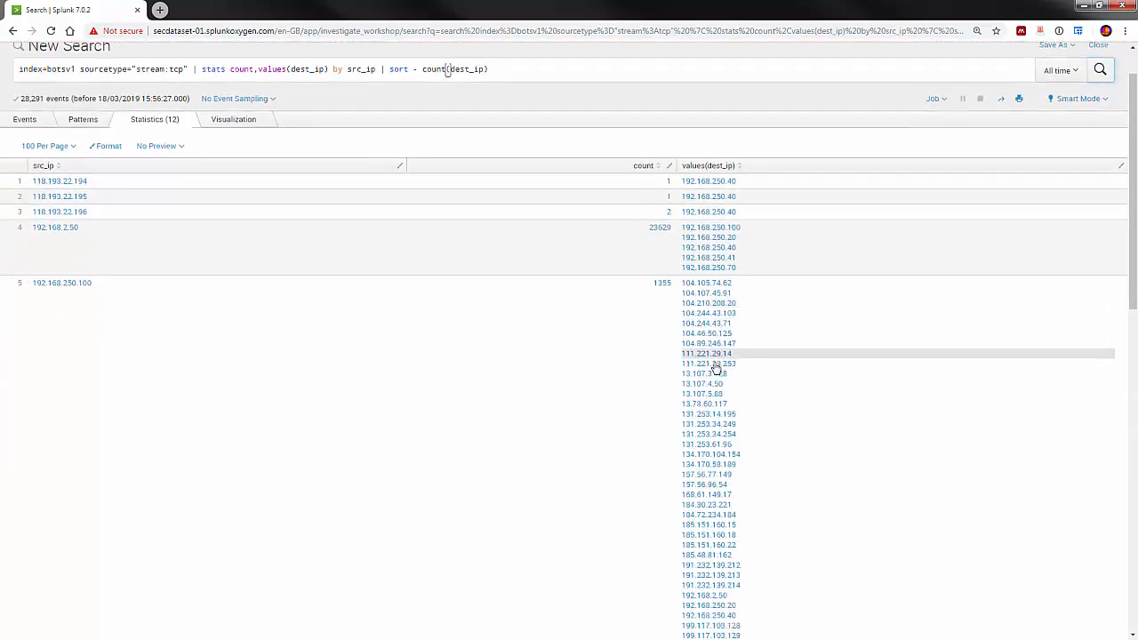
{"action": "scroll", "coordinate": [701, 355], "scroll_direction": "up", "scroll_amount": 1}
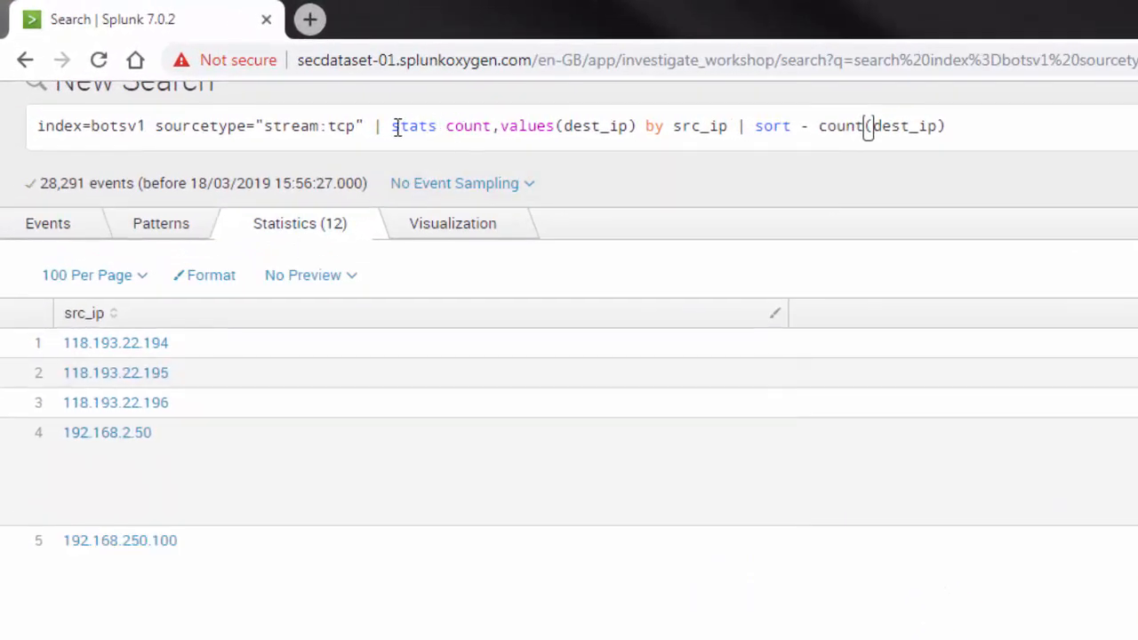
Insert the filter search src_ip != "192.168.*" | before the stats command and run the search.
{"action": "left_click", "coordinate": [396, 127]}
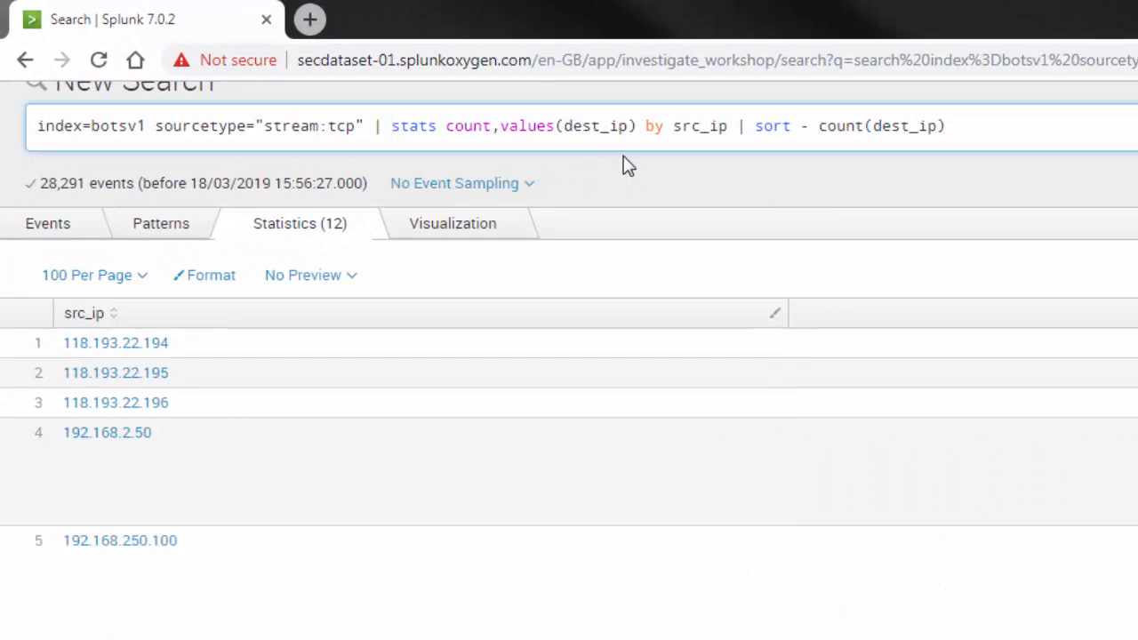
{"action": "type", "text": "search "}
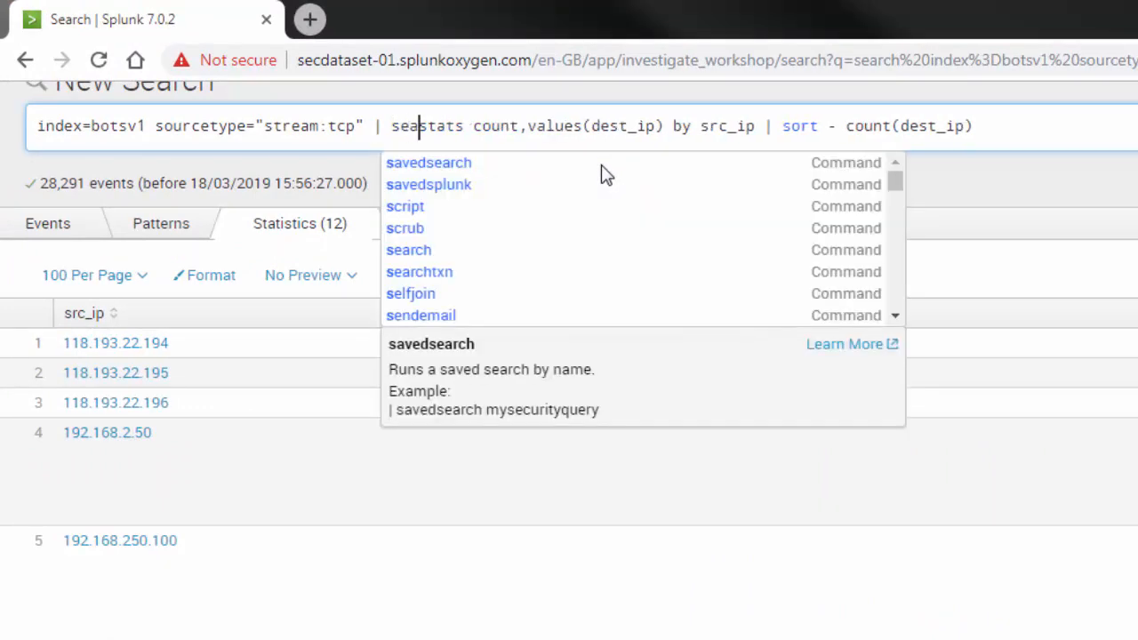
{"action": "type", "text": "src_ip"}
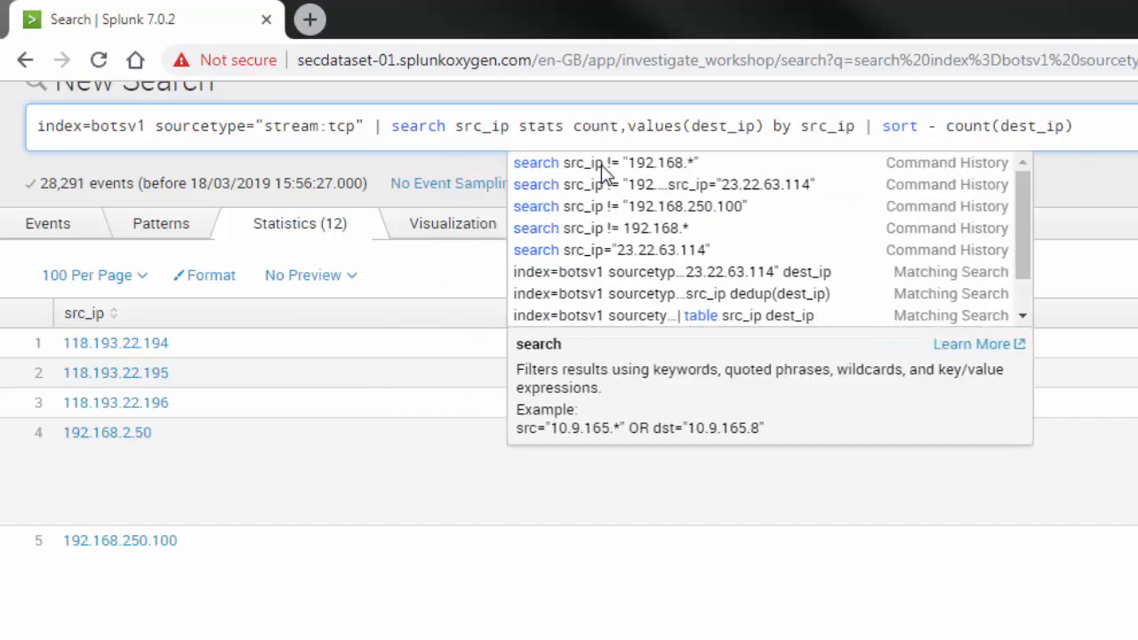
{"action": "type", "text": " != "}
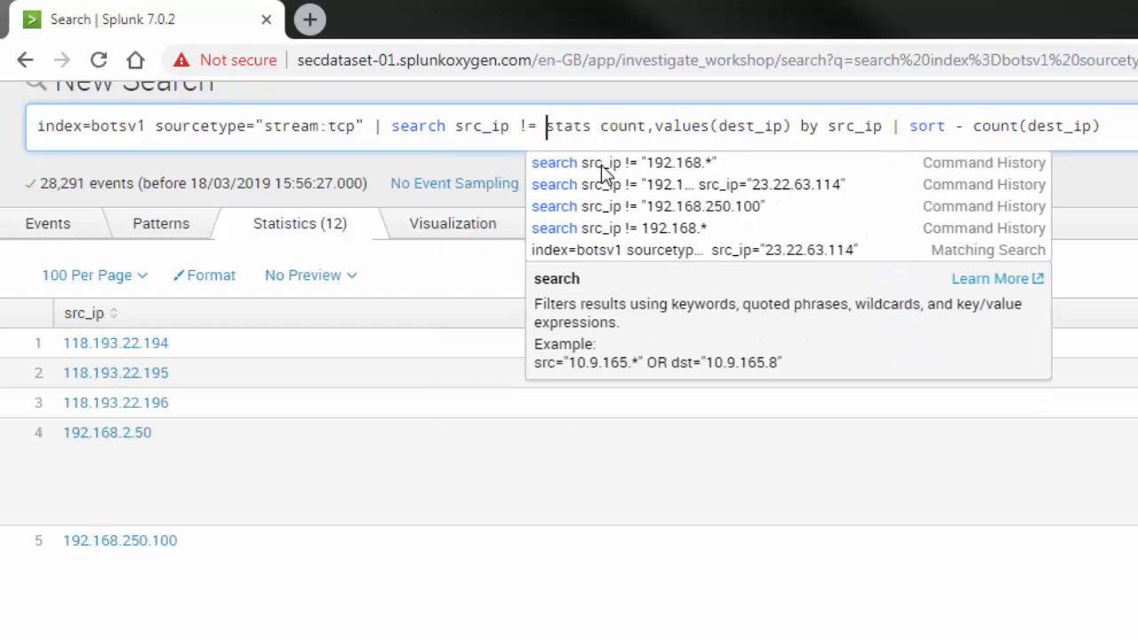
{"action": "type", "text": "\"192.168.*\" "}
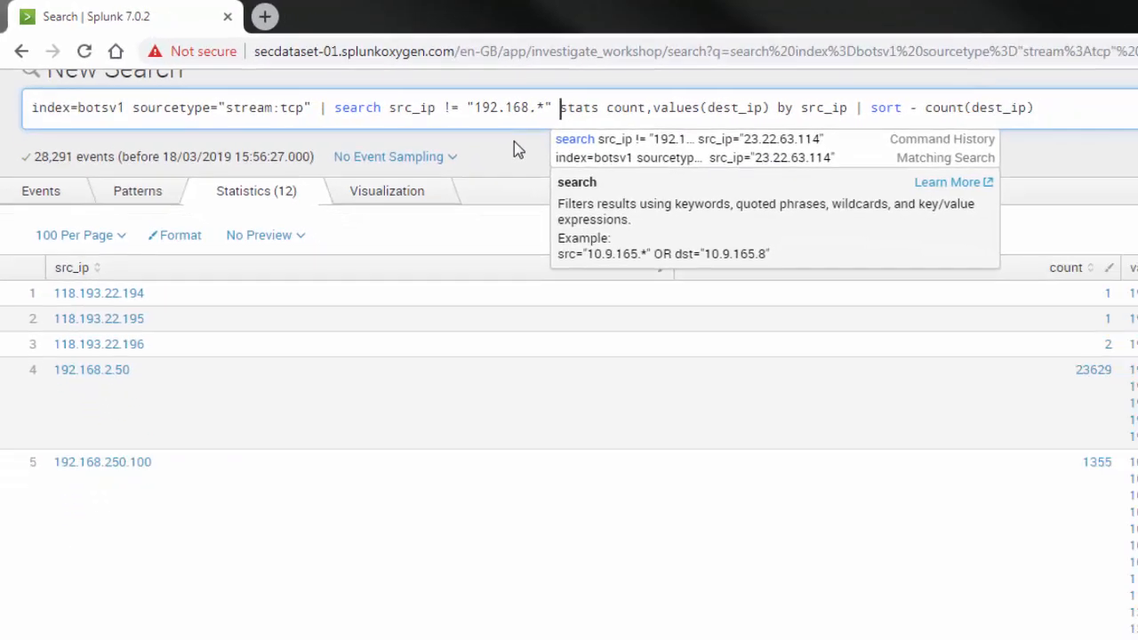
{"action": "type", "text": "|"}
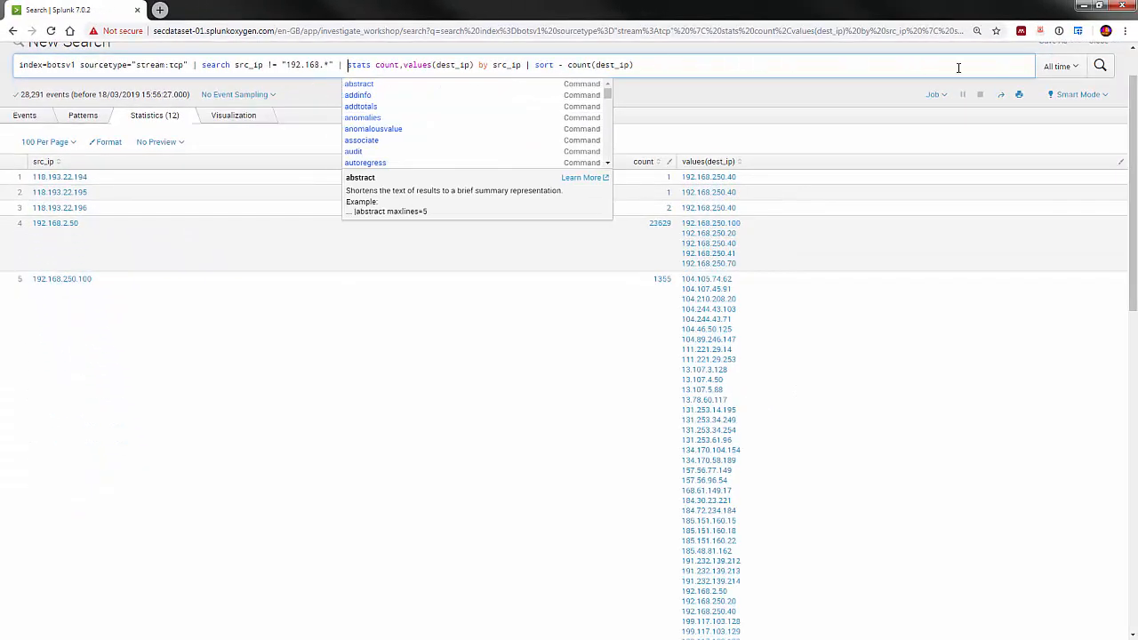
{"action": "left_click", "coordinate": [1099, 65]}
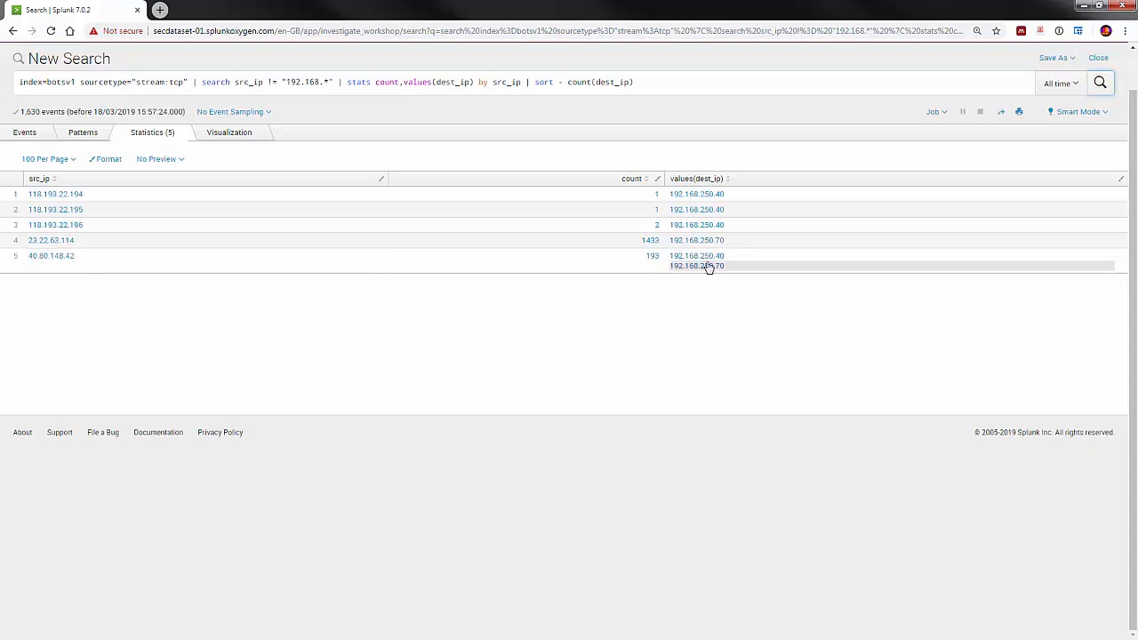
Search the botsv1 index for destination address 192.168.250.70 and inspect the values of the Computer field.
{"action": "left_click_drag", "start_coordinate": [747, 246], "coordinate": [670, 248]}
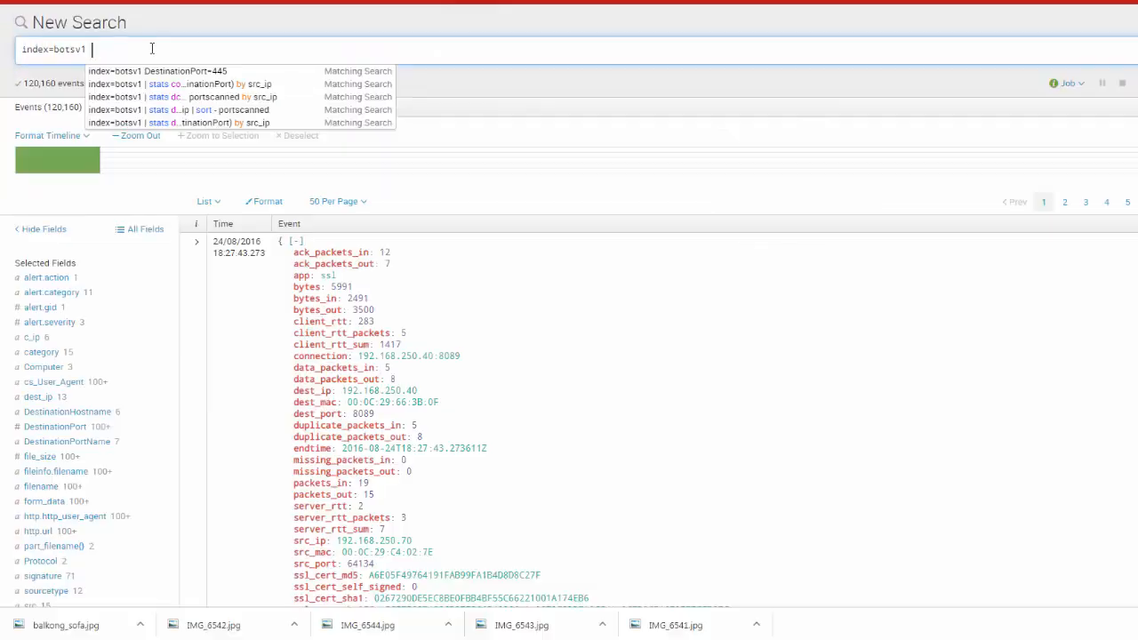
{"action": "type", "text": "192.168"}
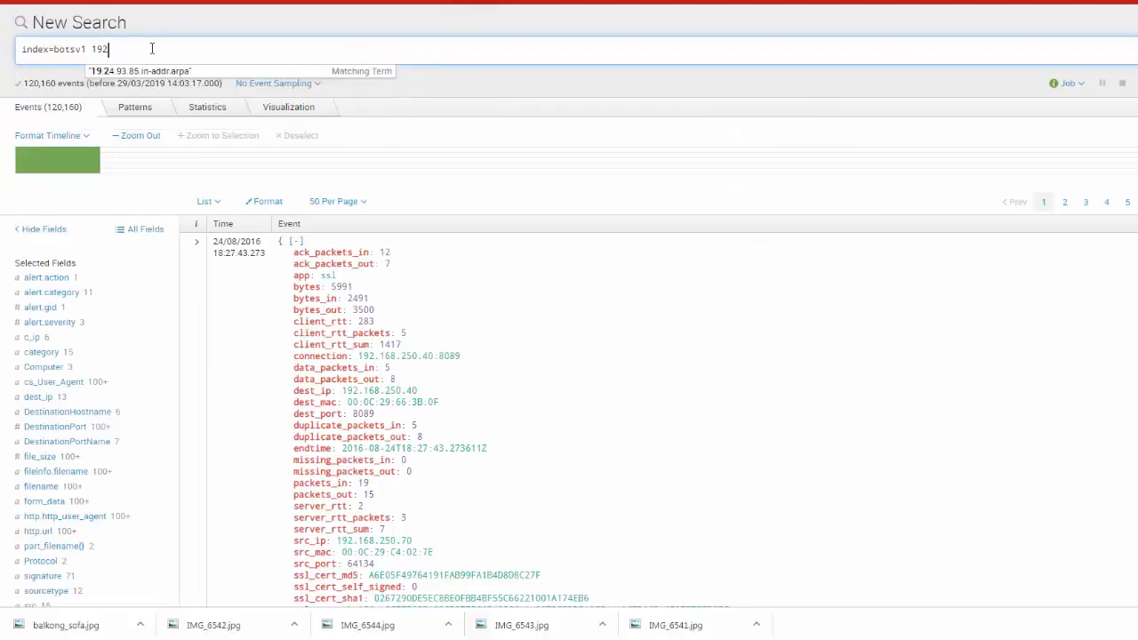
{"action": "type", "text": "."}
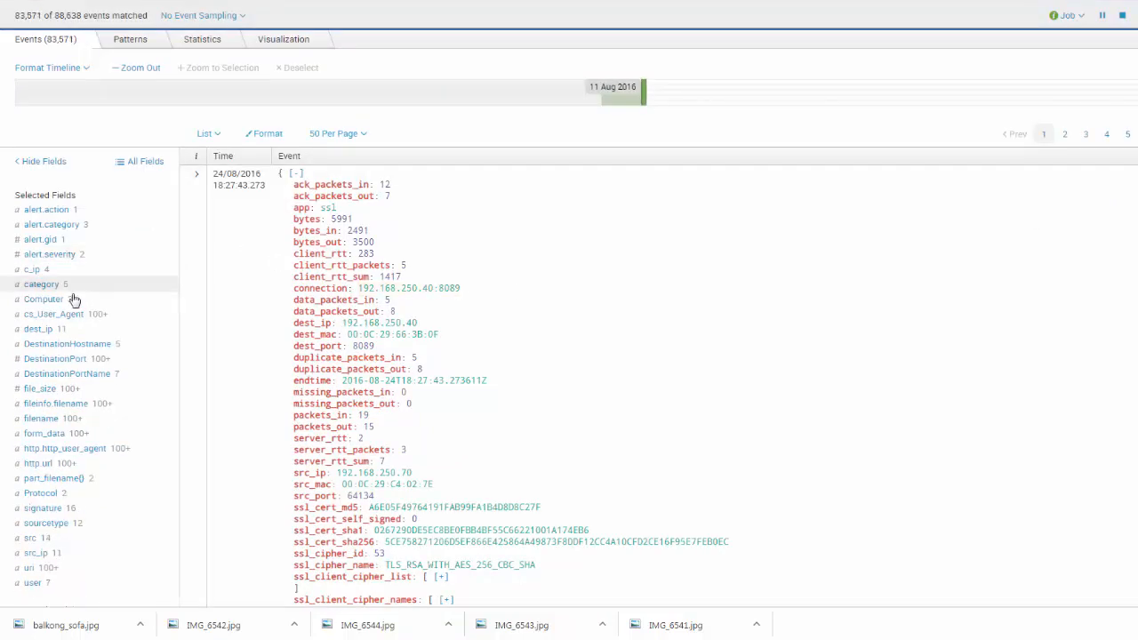
{"action": "left_click", "coordinate": [45, 298]}
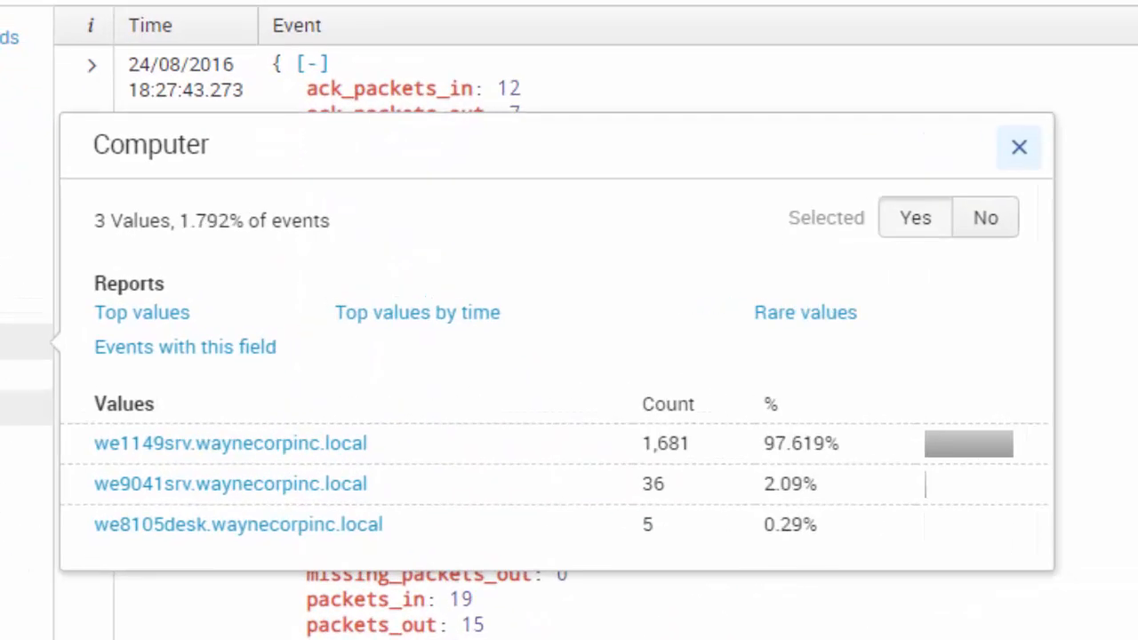
{"action": "left_click_drag", "start_coordinate": [94, 443], "coordinate": [350, 462]}
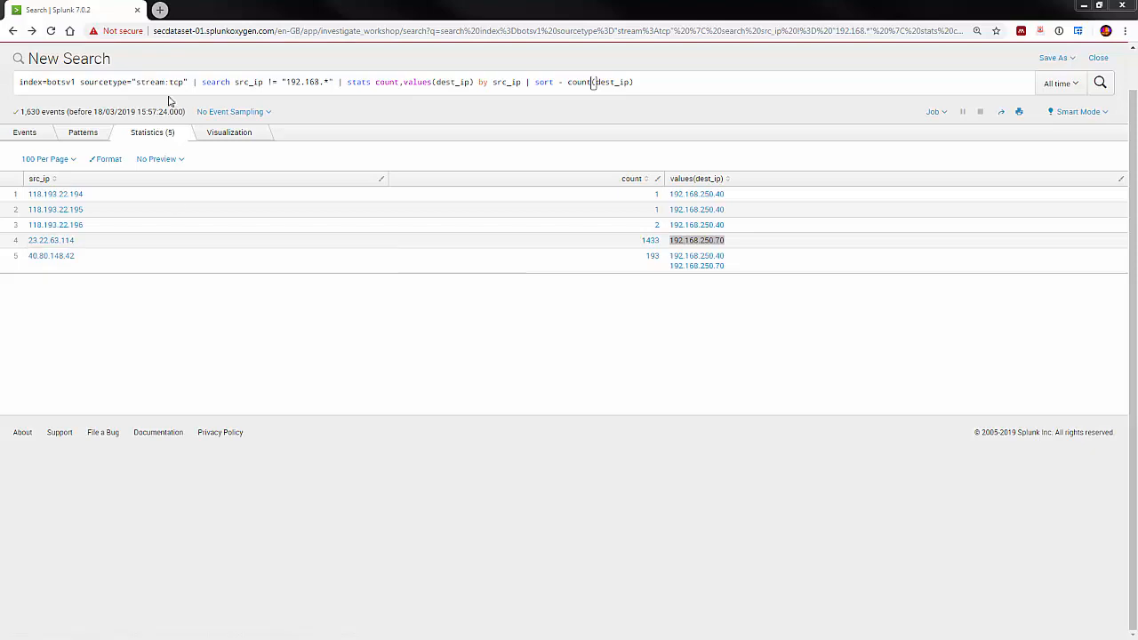
Replace everything after index=botsv1 in the query with imreallynotbatman.com and run the search.
{"action": "left_click", "coordinate": [77, 82]}
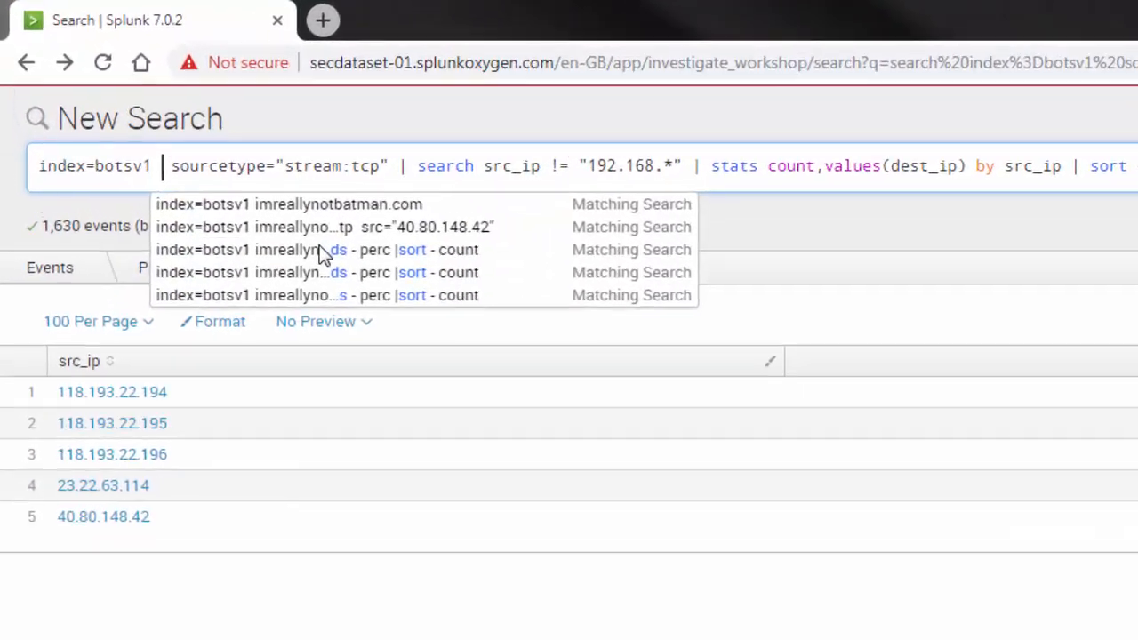
{"action": "type", "text": "imreallynotbatman.com"}
{"action": "key", "text": "shift+End"}
{"action": "key", "text": "Delete"}
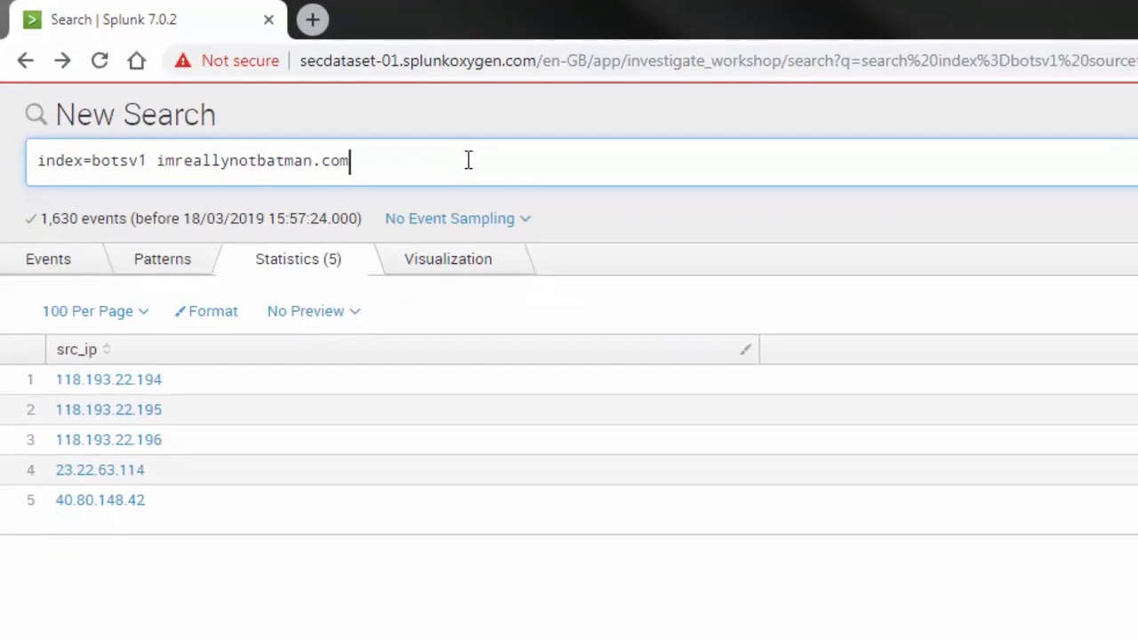
{"action": "key", "text": "Return"}
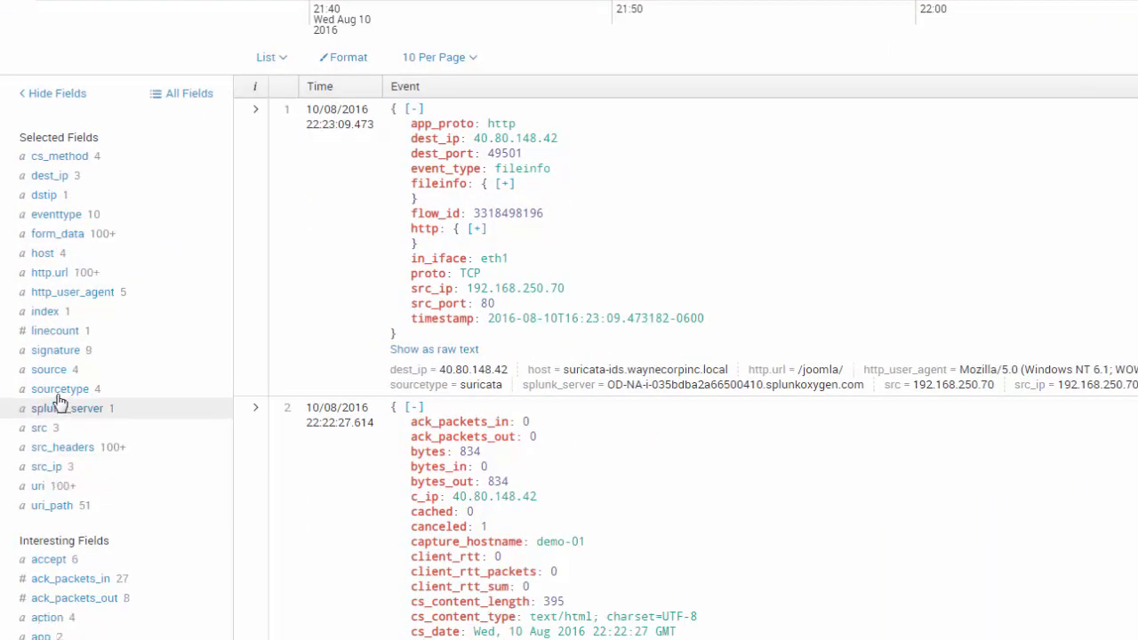
Restrict the events to sourcetype suricata and report the top values of the src_ip field.
{"action": "left_click", "coordinate": [62, 392]}
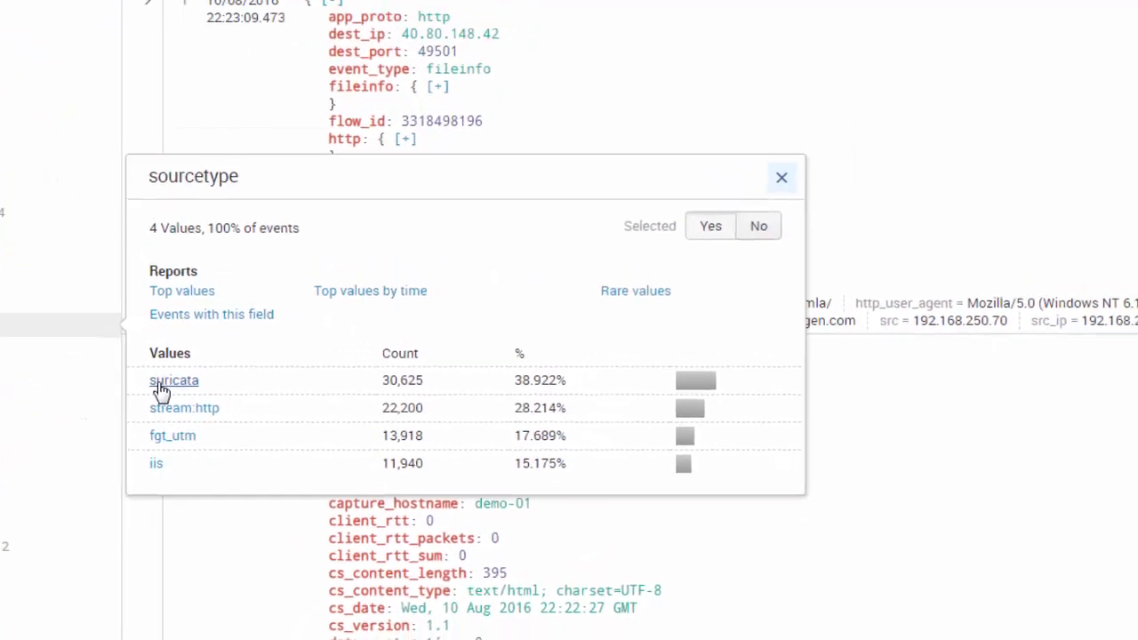
{"action": "left_click", "coordinate": [165, 378]}
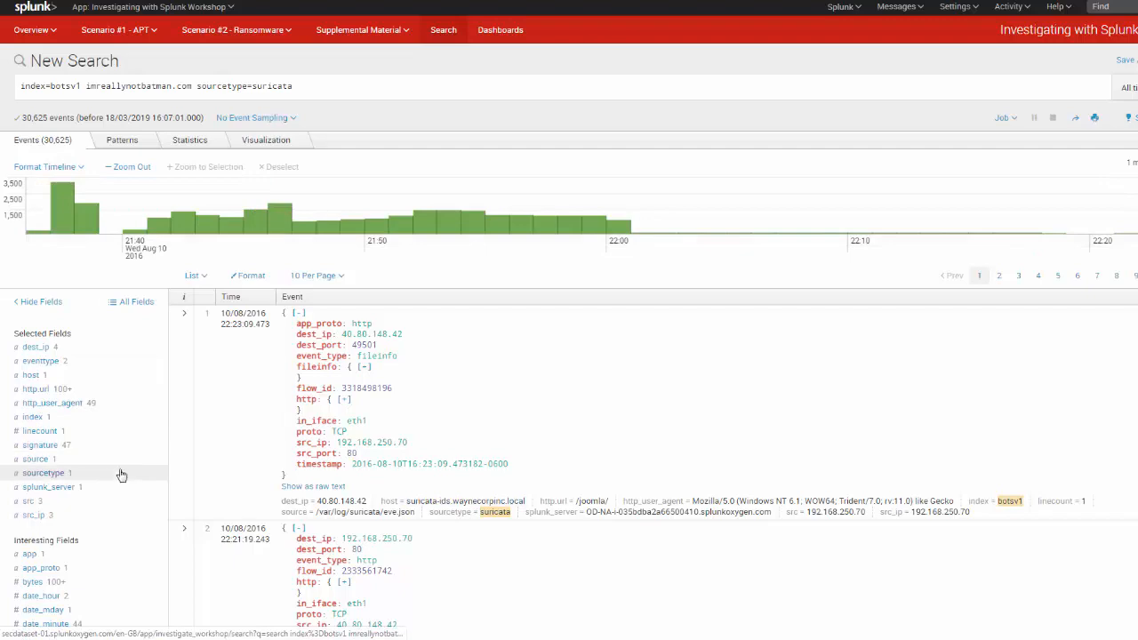
{"action": "scroll", "coordinate": [118, 471], "scroll_direction": "down", "scroll_amount": 1}
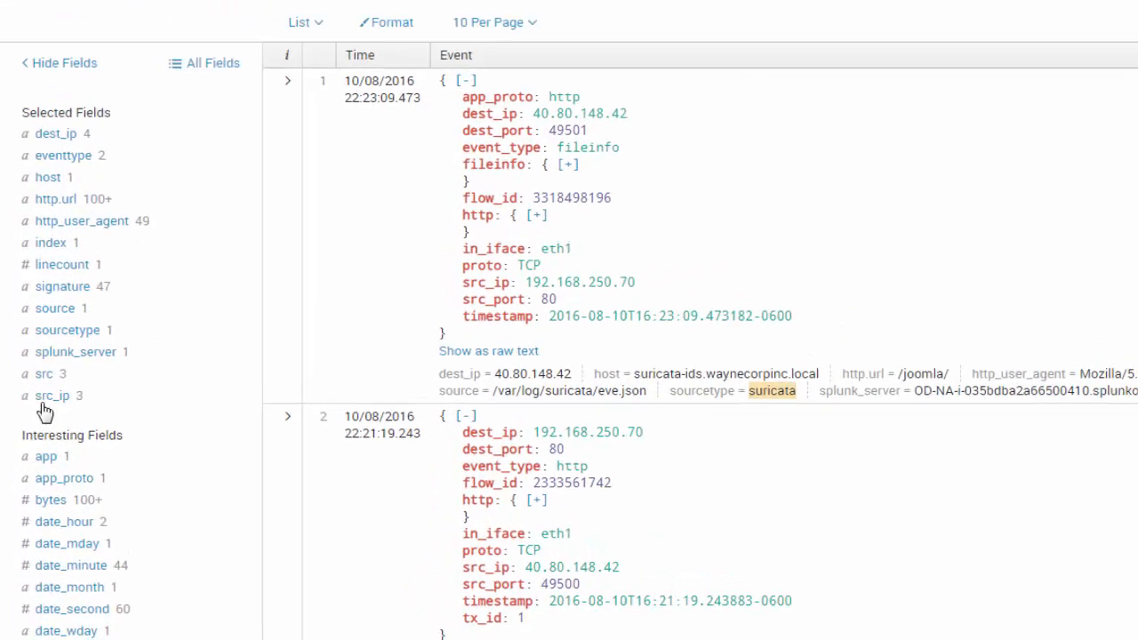
{"action": "left_click", "coordinate": [68, 399]}
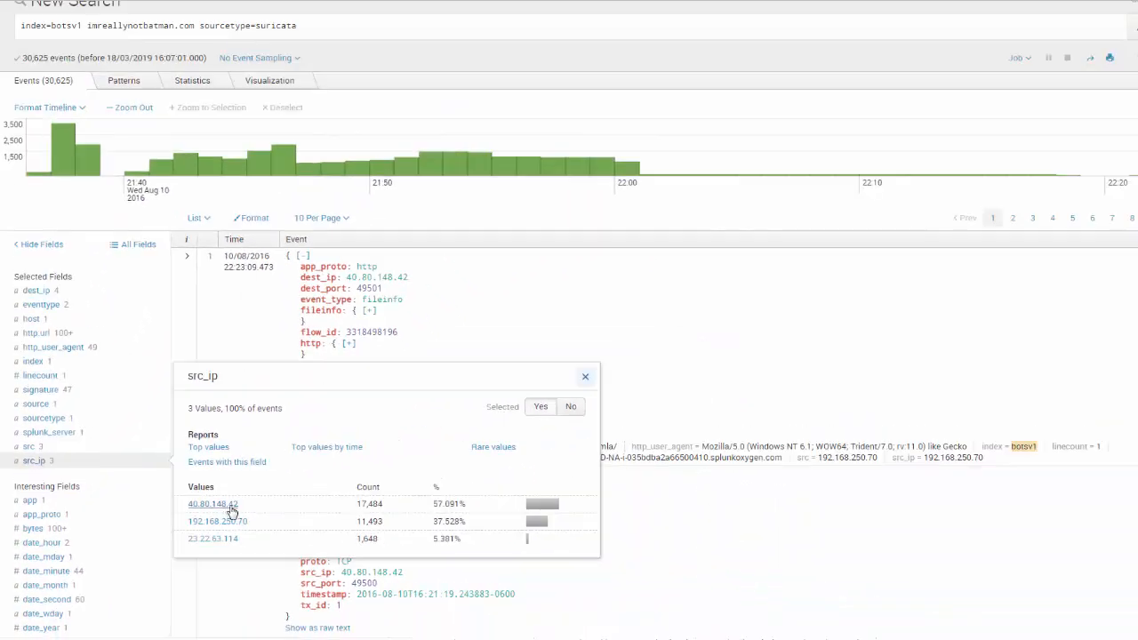
{"action": "left_click", "coordinate": [207, 446]}
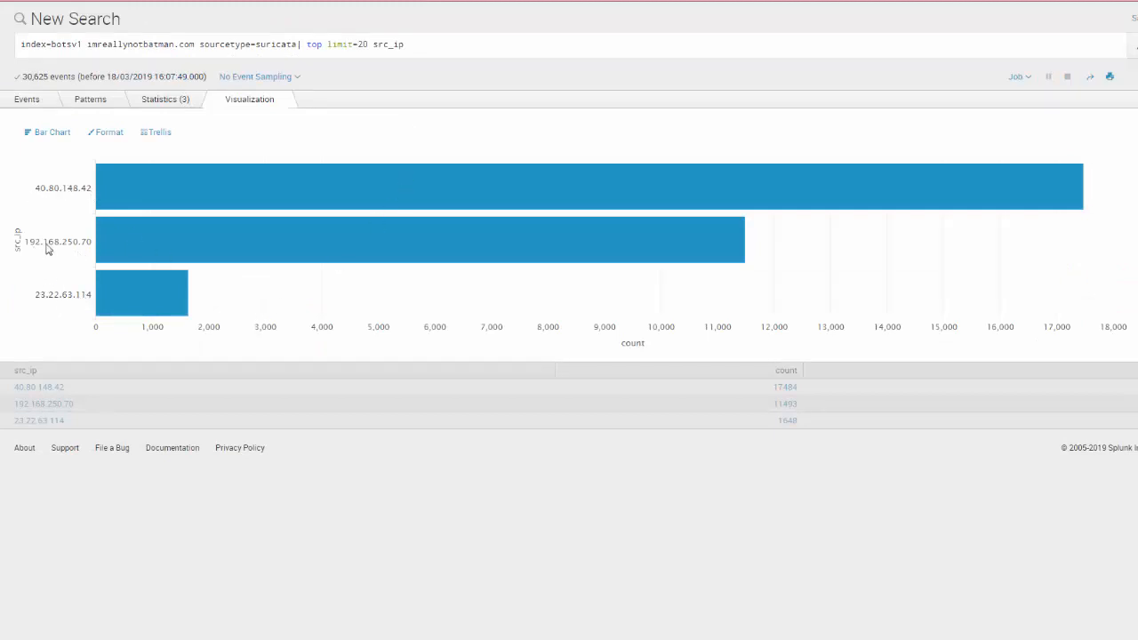
Append | search src_ip != "192.168.*" to the top values query and run it.
{"action": "left_click", "coordinate": [195, 44]}
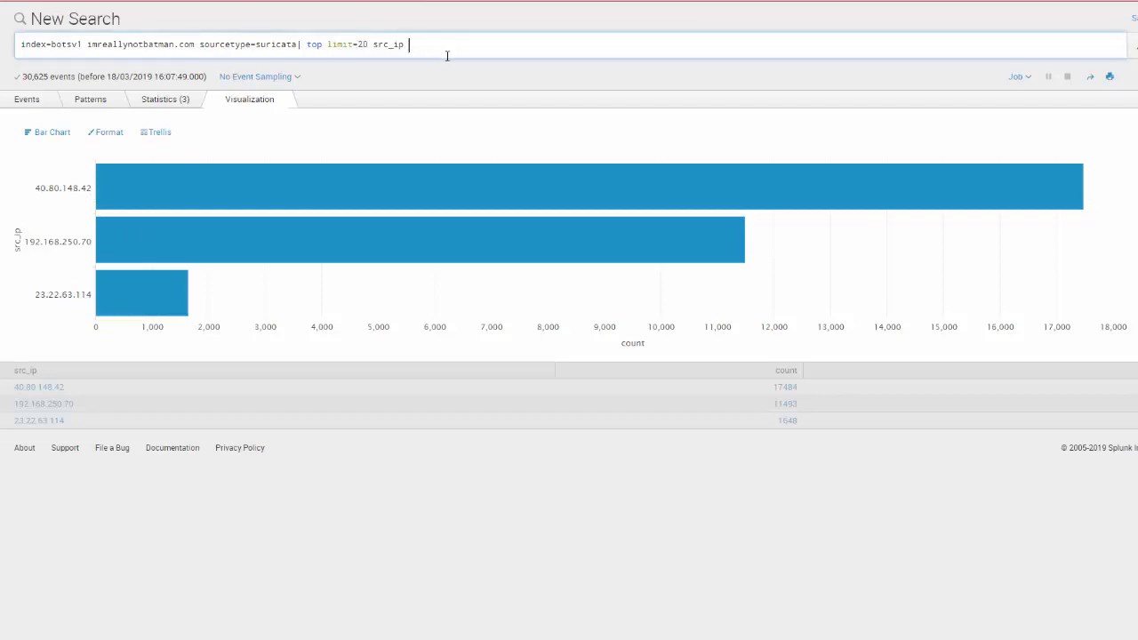
{"action": "type", "text": "| search"}
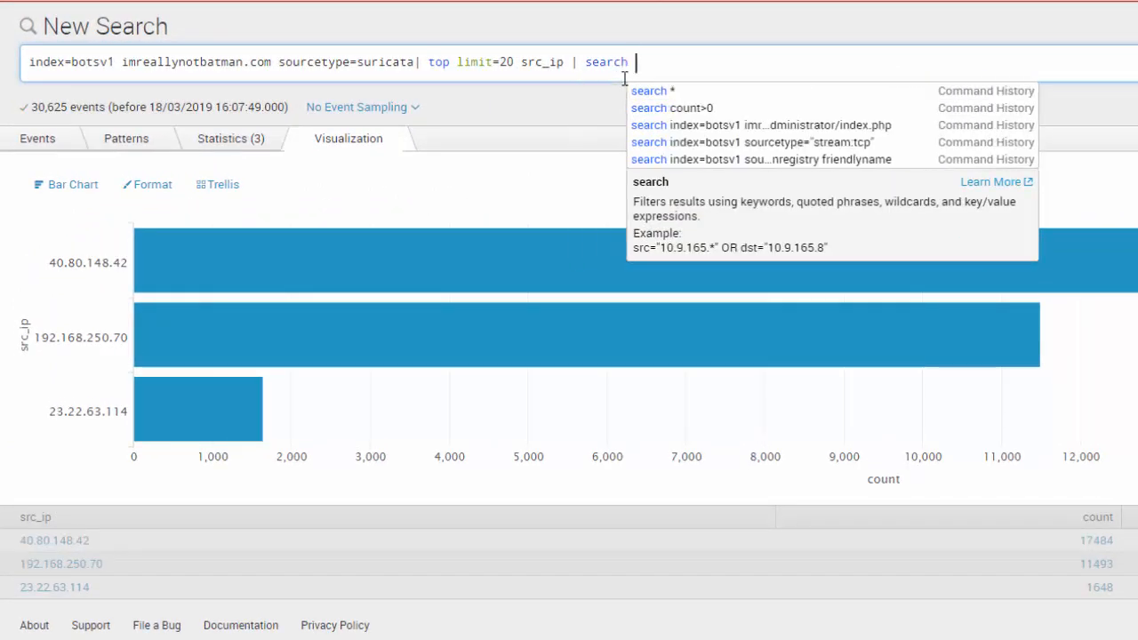
{"action": "type", "text": " src_ip != \"192.168.*\""}
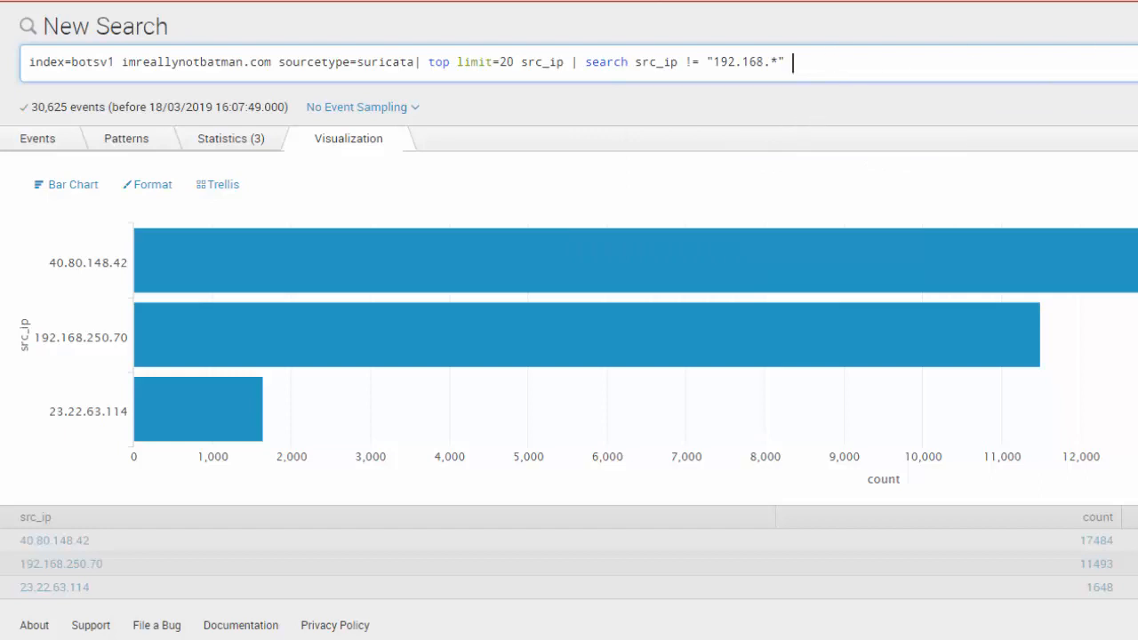
{"action": "key", "text": "Return"}
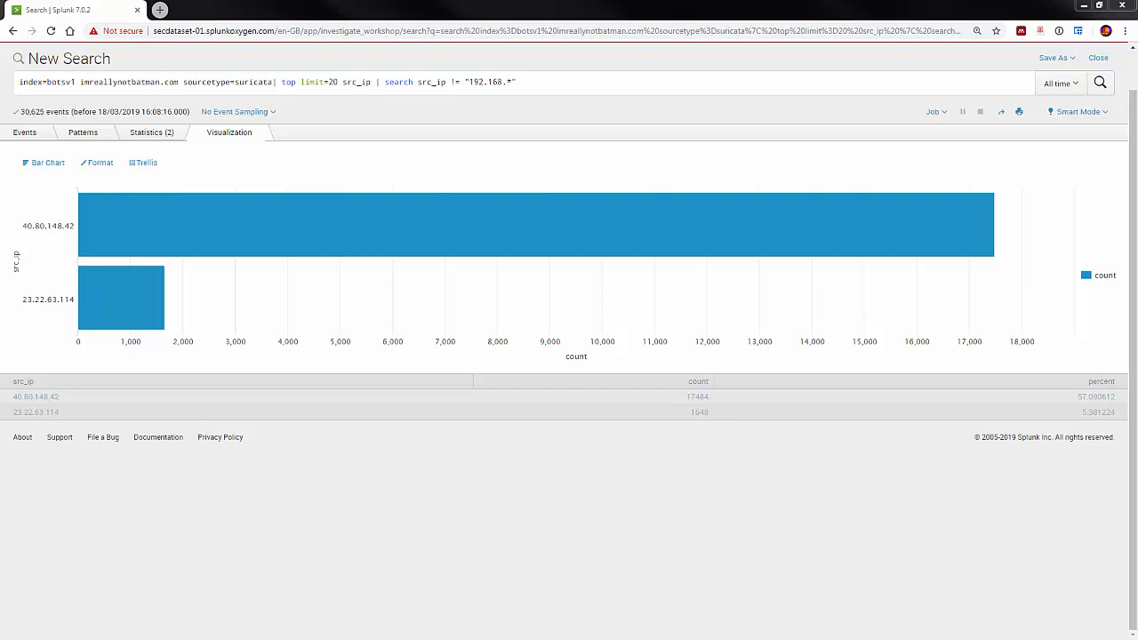
Change the src_ip condition in the query from excluding internal addresses to = "40.80.148.42".
{"action": "left_click", "coordinate": [230, 82]}
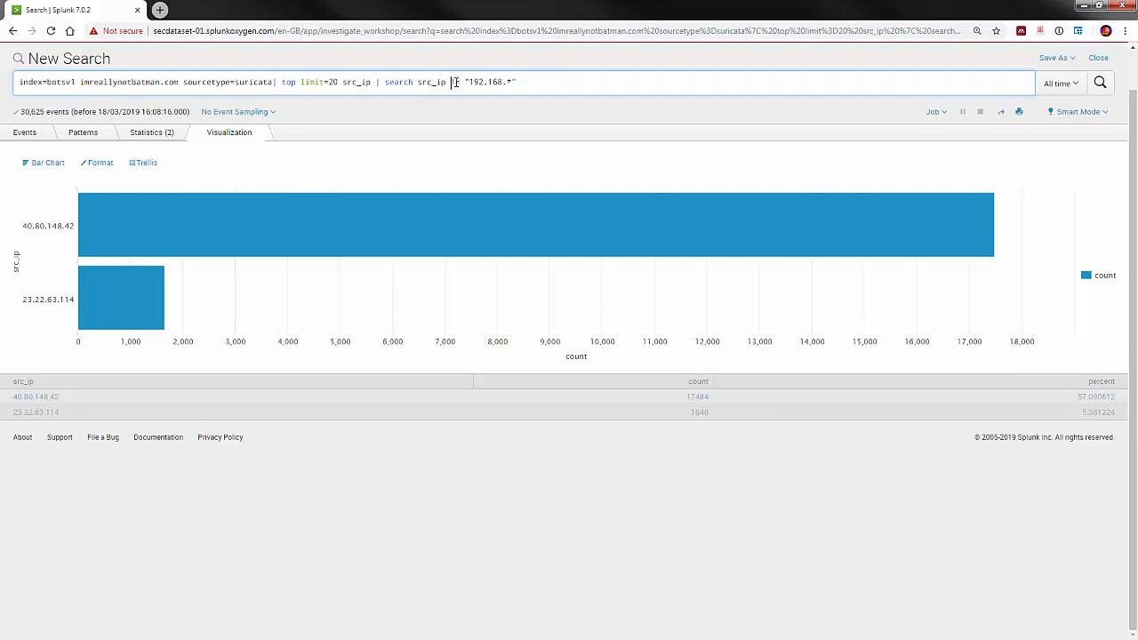
{"action": "left_click_drag", "start_coordinate": [451, 82], "coordinate": [530, 82]}
{"action": "type", "text": "= \"40."}
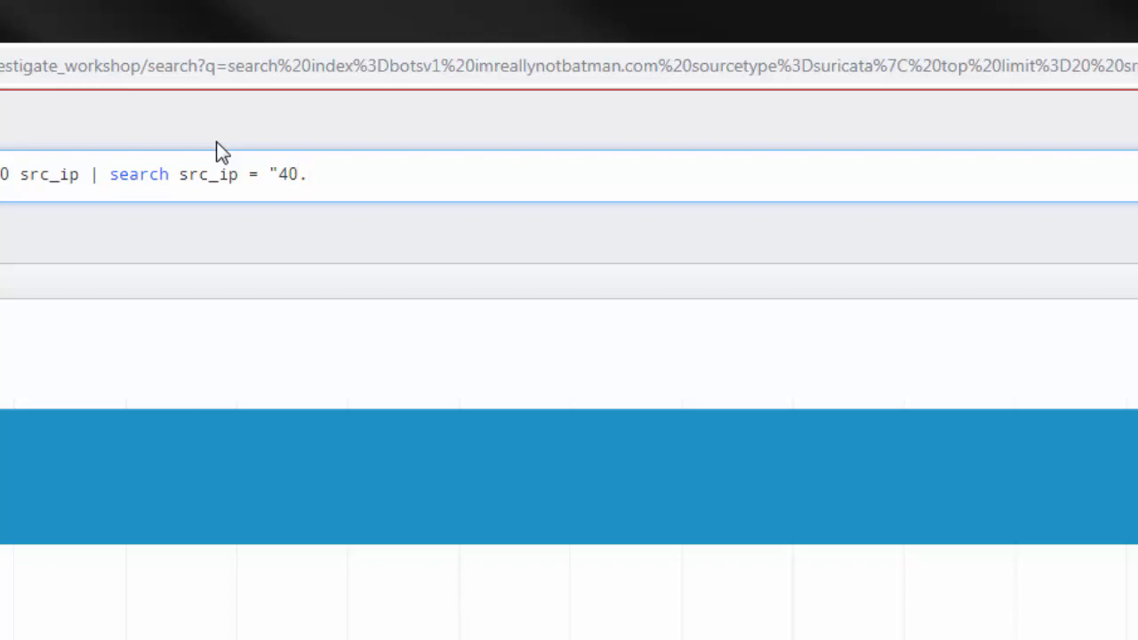
{"action": "type", "text": "80.148.42\""}
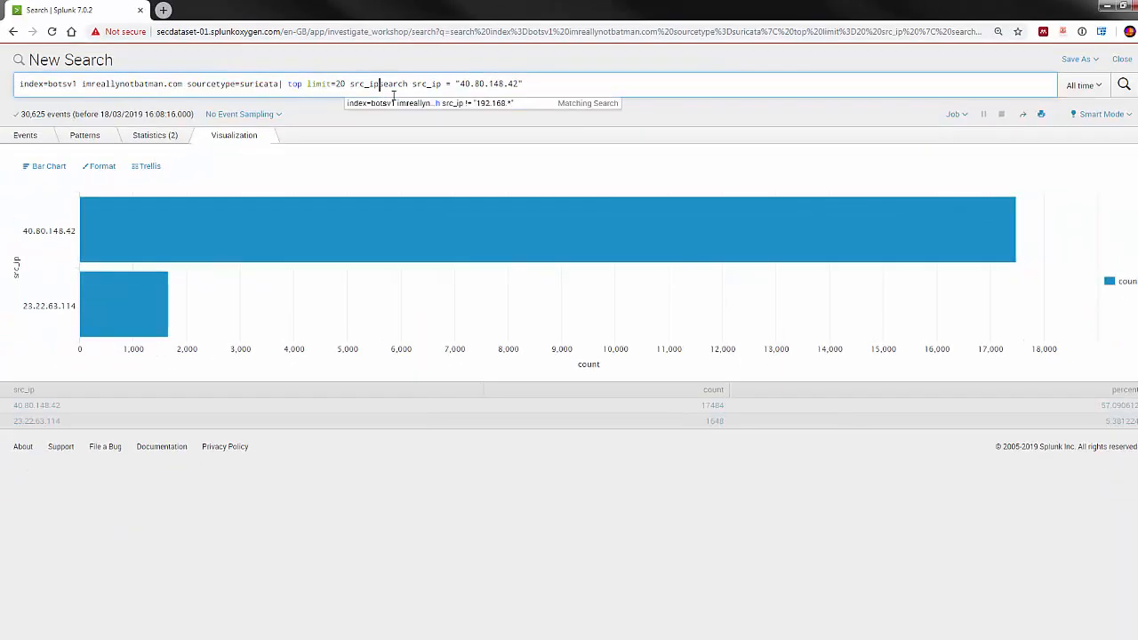
Remove the top command and the piped search command, keeping src_ip = "40.80.148.42" right after sourcetype=suricata, and run the query.
{"action": "key", "text": "BackSpace"}
{"action": "key", "text": "BackSpace"}
{"action": "key", "text": "BackSpace"}
{"action": "key", "text": "BackSpace"}
{"action": "key", "text": "BackSpace"}
{"action": "key", "text": "BackSpace"}
{"action": "key", "text": "BackSpace"}
{"action": "key", "text": "BackSpace"}
{"action": "key", "text": "BackSpace"}
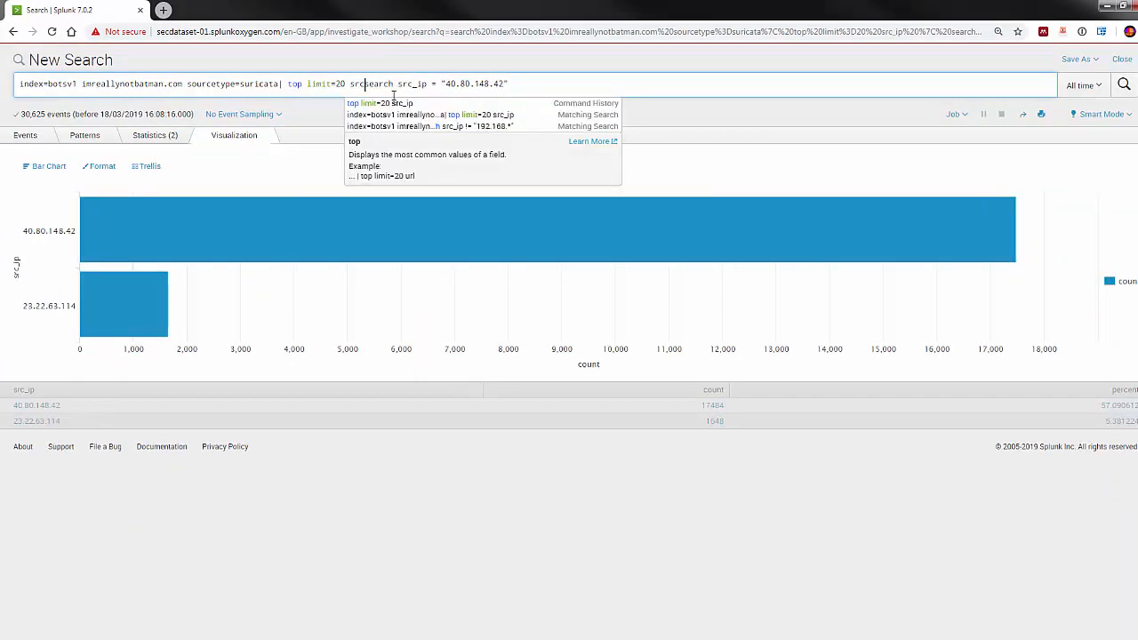
{"action": "key", "text": "BackSpace"}
{"action": "key", "text": "BackSpace"}
{"action": "key", "text": "BackSpace"}
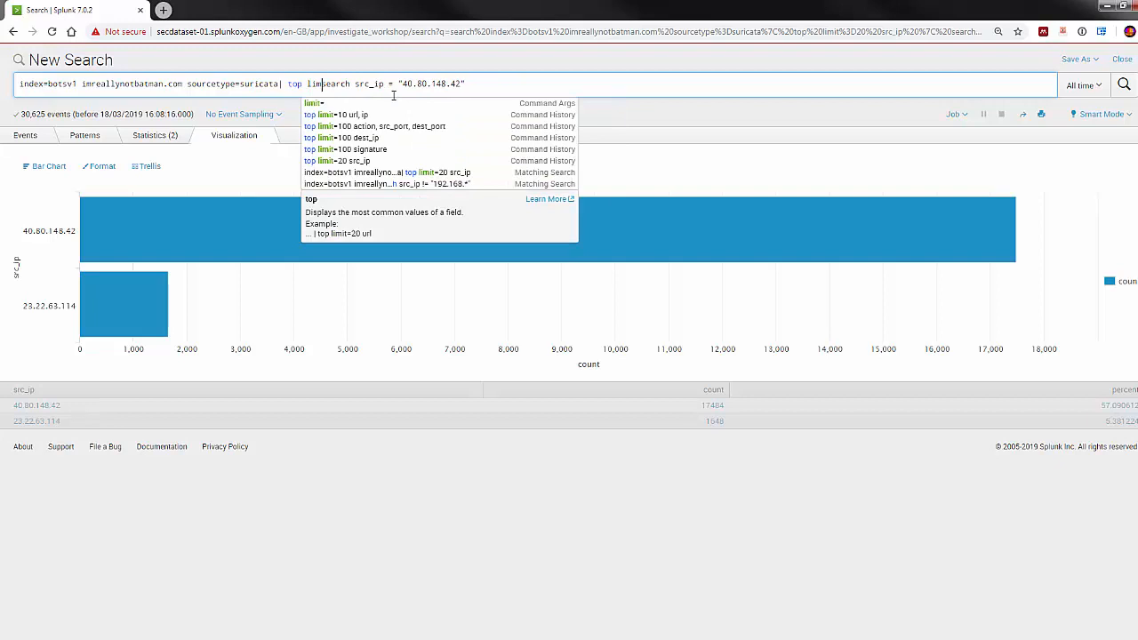
{"action": "key", "text": "Right"}
{"action": "key", "text": "Right"}
{"action": "key", "text": "BackSpace"}
{"action": "key", "text": "BackSpace"}
{"action": "key", "text": "BackSpace"}
{"action": "key", "text": "BackSpace"}
{"action": "key", "text": "BackSpace"}
{"action": "key", "text": "BackSpace"}
{"action": "key", "text": "BackSpace"}
{"action": "key", "text": "BackSpace"}
{"action": "key", "text": "BackSpace"}
{"action": "key", "text": "BackSpace"}
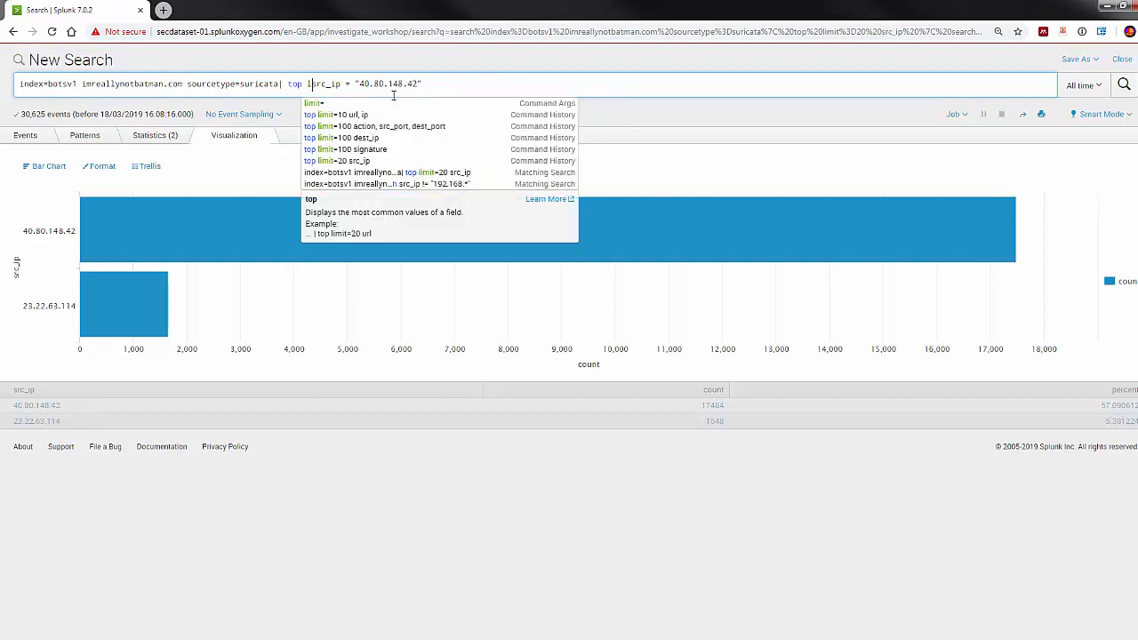
{"action": "key", "text": "BackSpace"}
{"action": "key", "text": "BackSpace"}
{"action": "key", "text": "BackSpace"}
{"action": "key", "text": "BackSpace"}
{"action": "key", "text": "BackSpace"}
{"action": "key", "text": "BackSpace"}
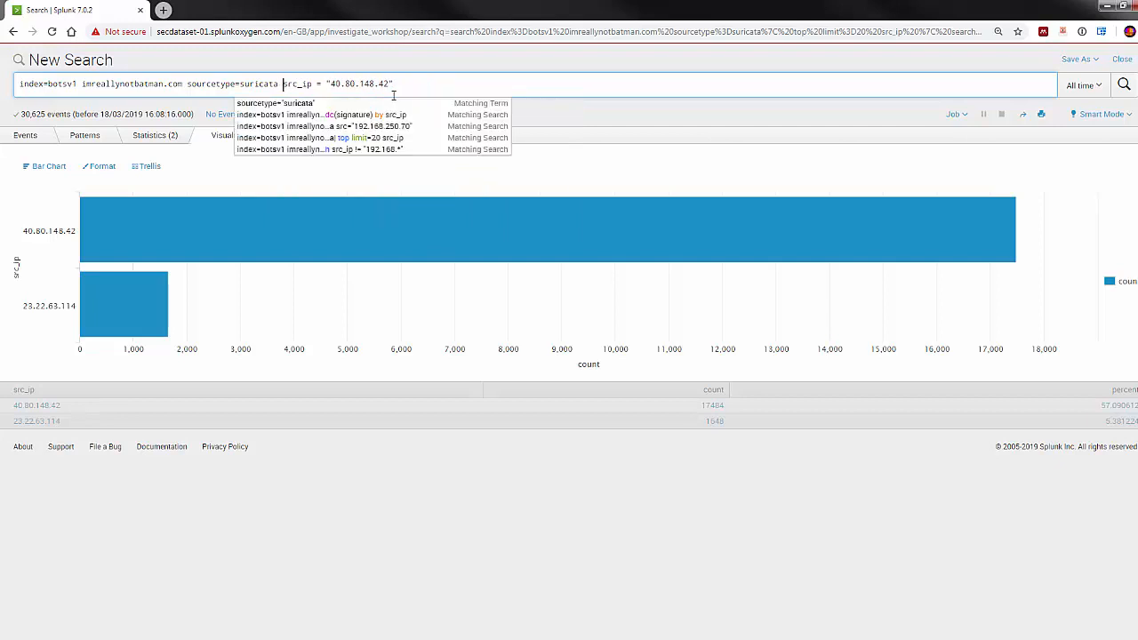
{"action": "left_click", "coordinate": [495, 82]}
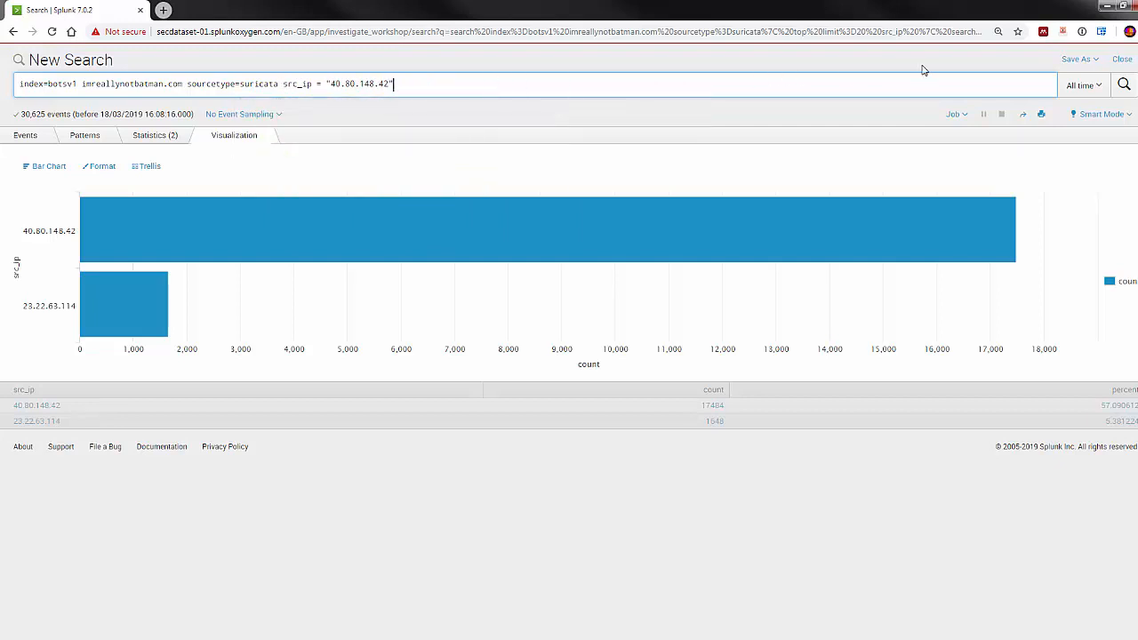
{"action": "left_click", "coordinate": [1123, 84]}
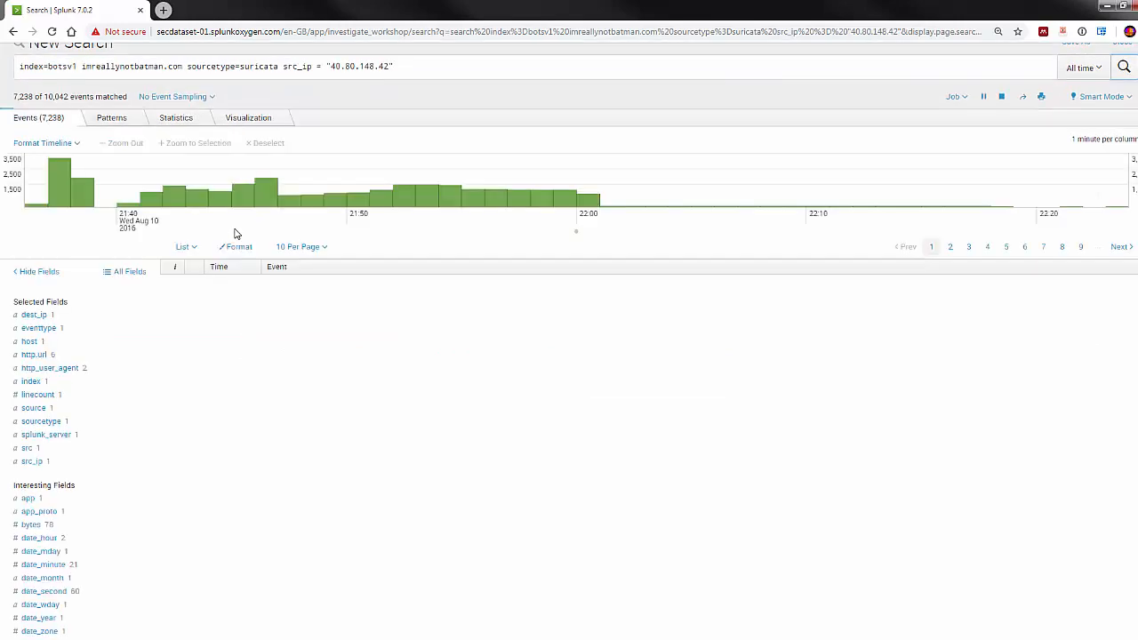
Examine the signature field's values and view the events for ET WEB_SERVER Script tag in URI, Possible Cross Site Scripting Attempt.
{"action": "scroll", "coordinate": [433, 462], "scroll_direction": "down", "scroll_amount": 1}
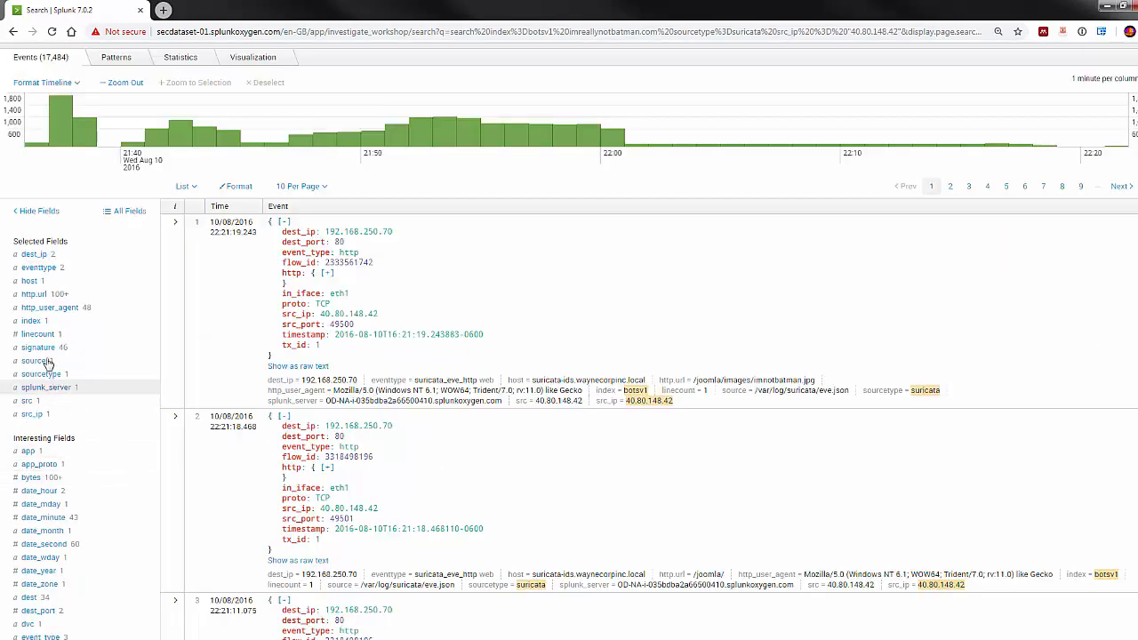
{"action": "left_click", "coordinate": [49, 347]}
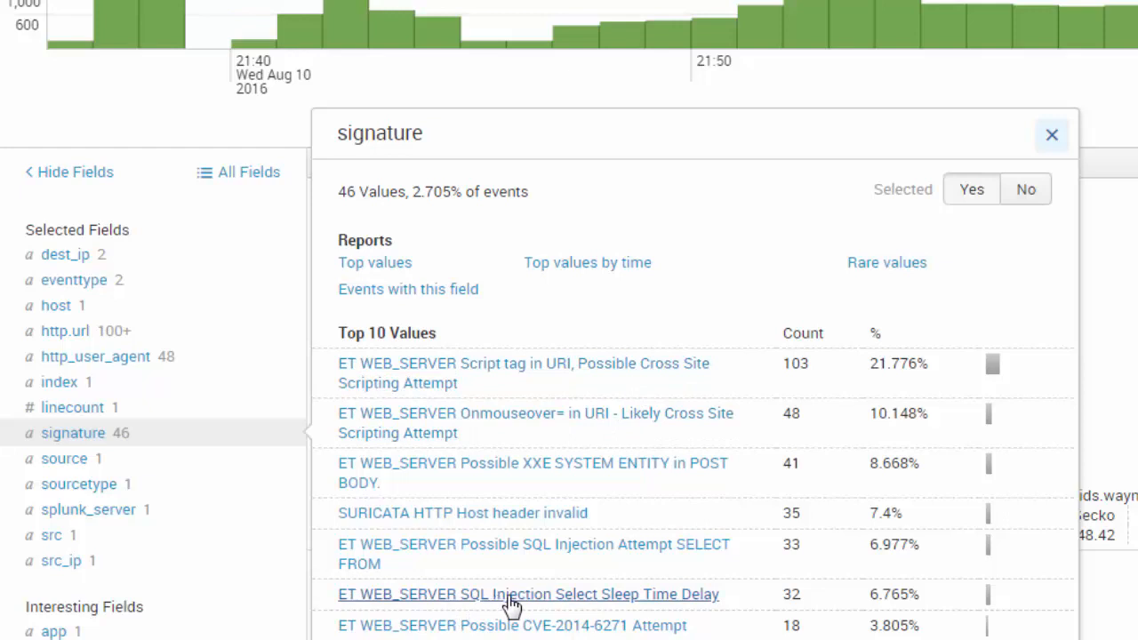
{"action": "left_click", "coordinate": [125, 222]}
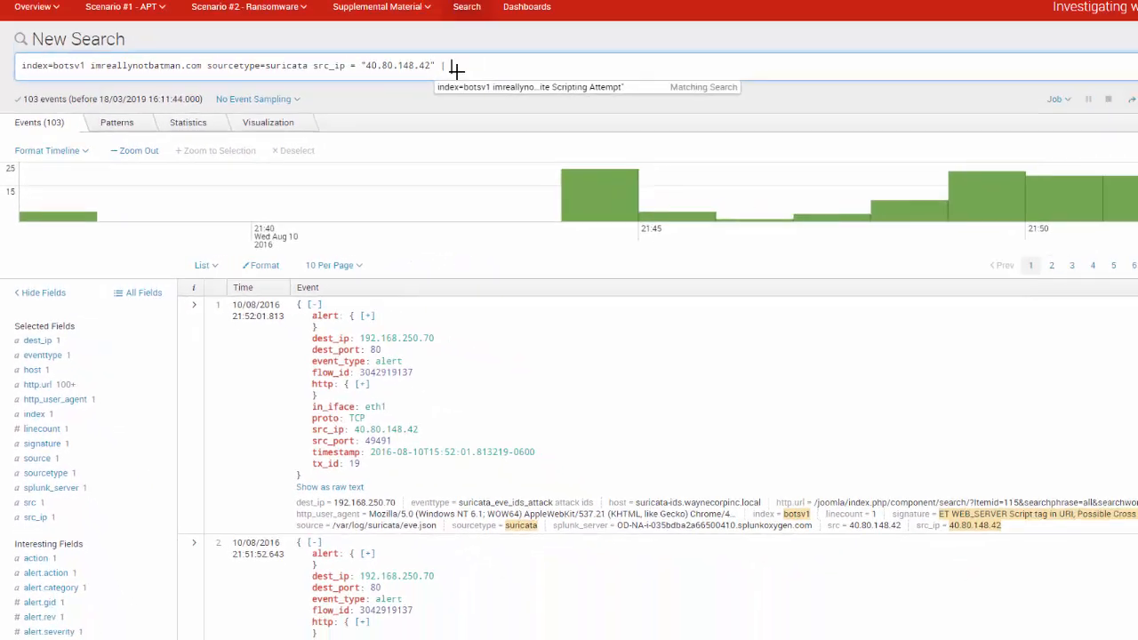
Append | stats count by signature to the query for src_ip 40.80.148.42 and run it.
{"action": "type", "text": "| "}
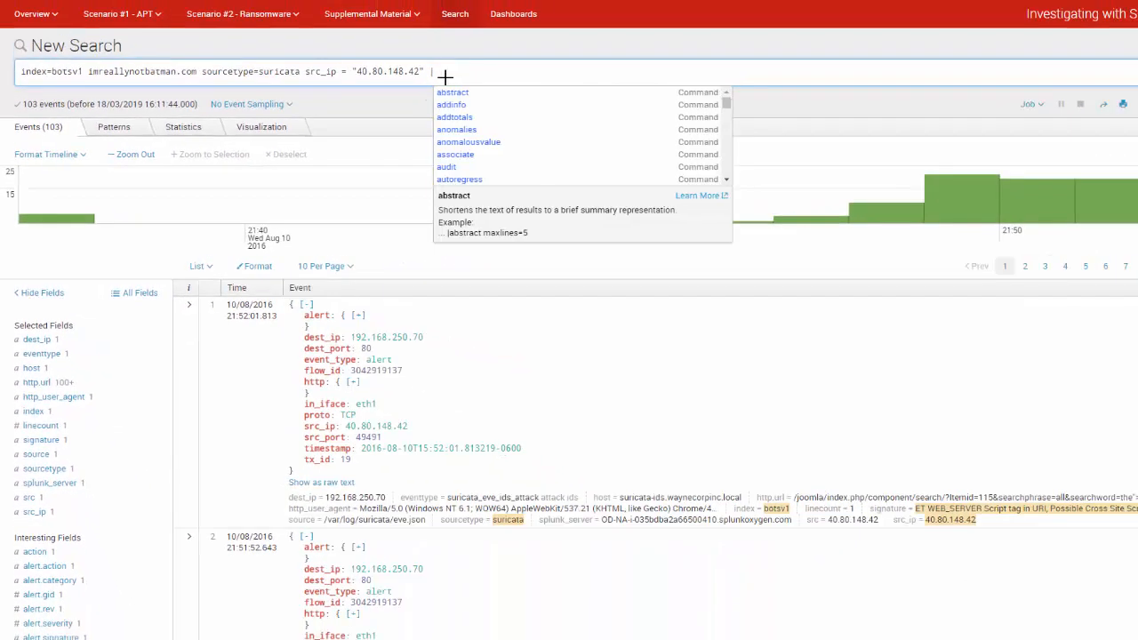
{"action": "type", "text": "stats"}
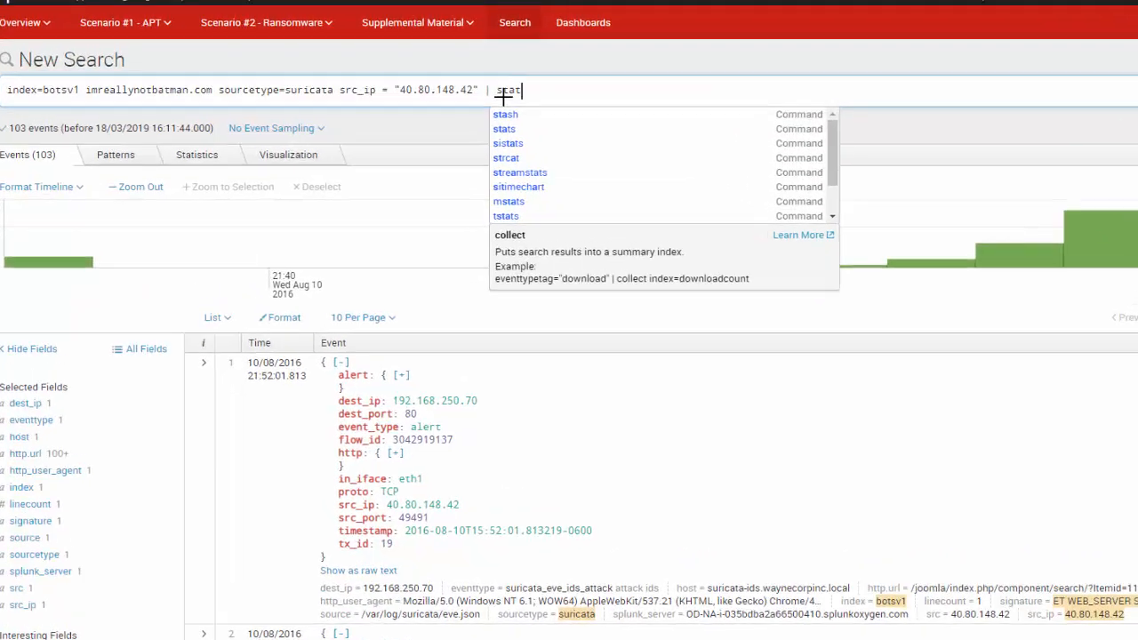
{"action": "type", "text": " count "}
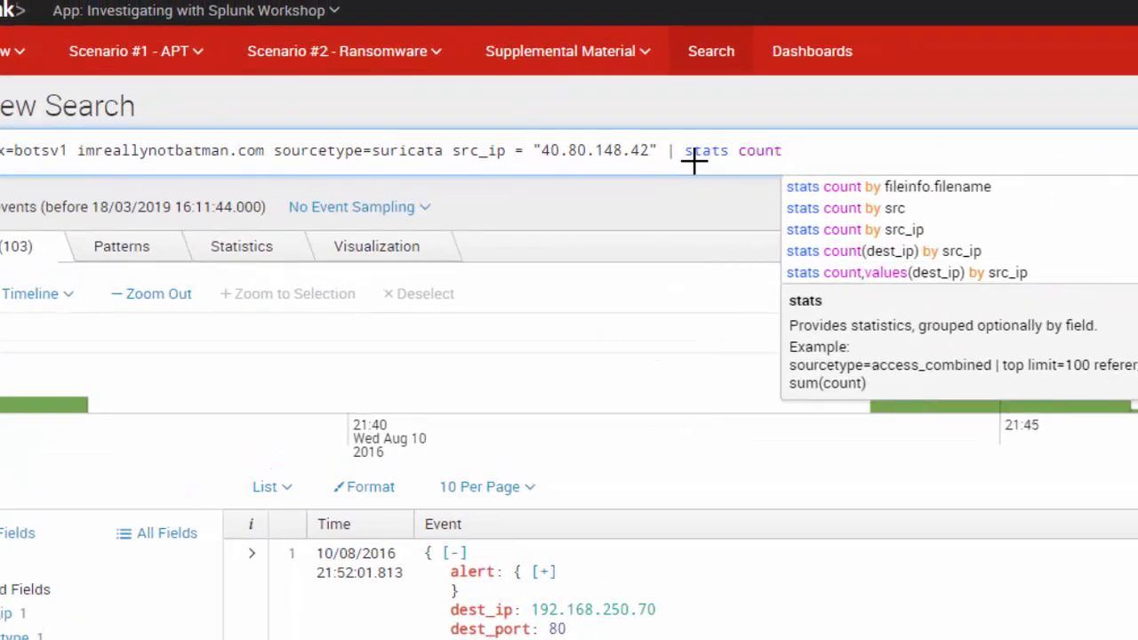
{"action": "type", "text": "by signa"}
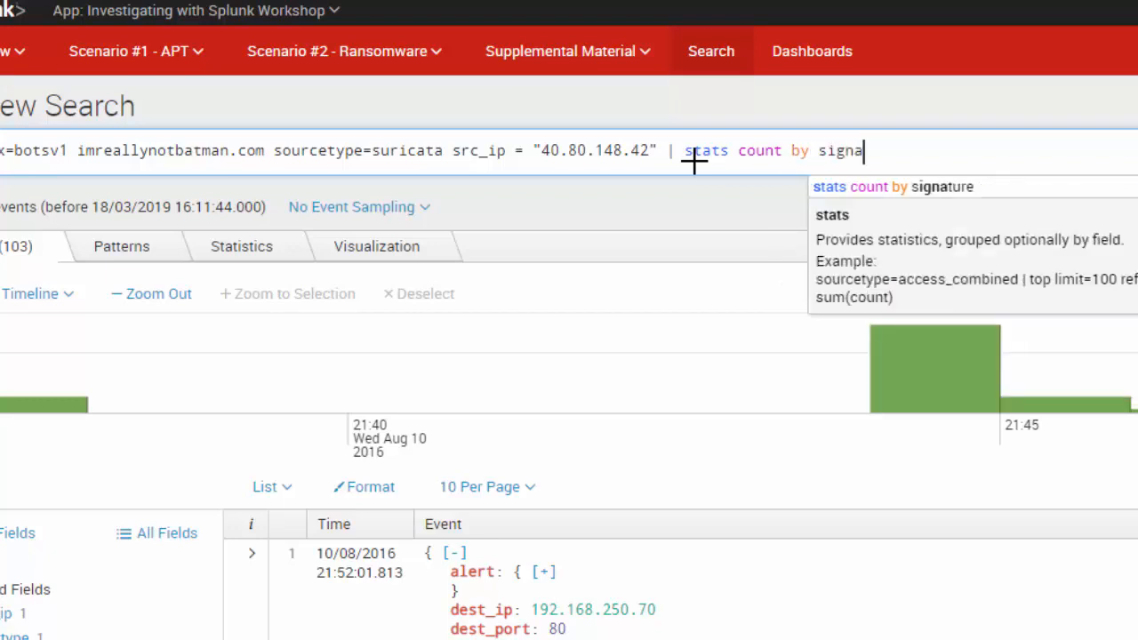
{"action": "key", "text": "Return"}
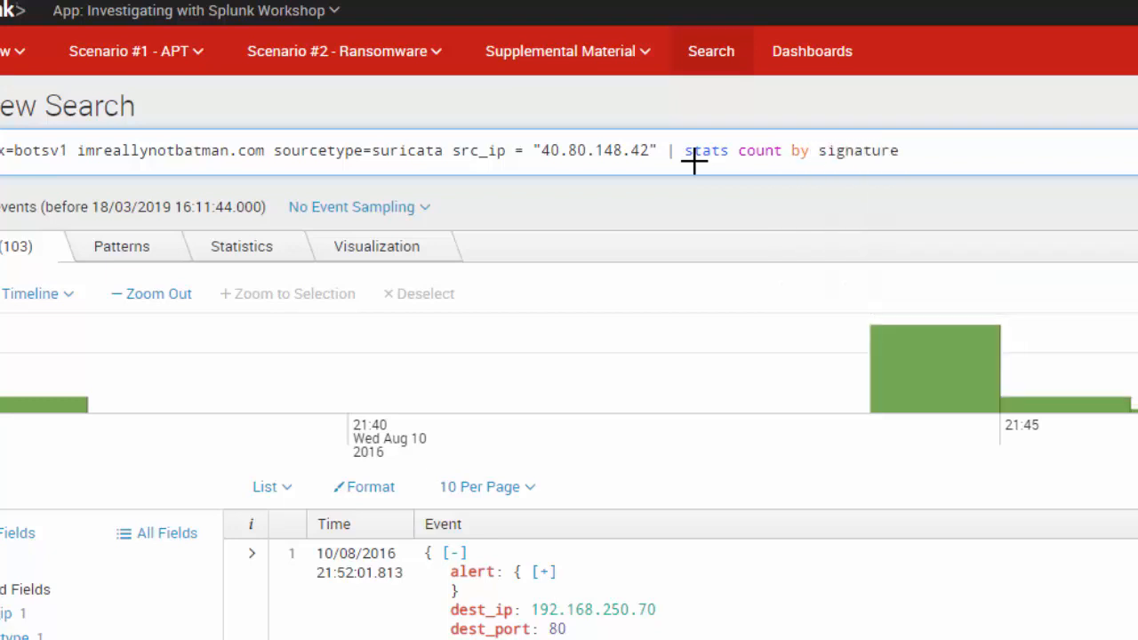
{"action": "key", "text": "Return"}
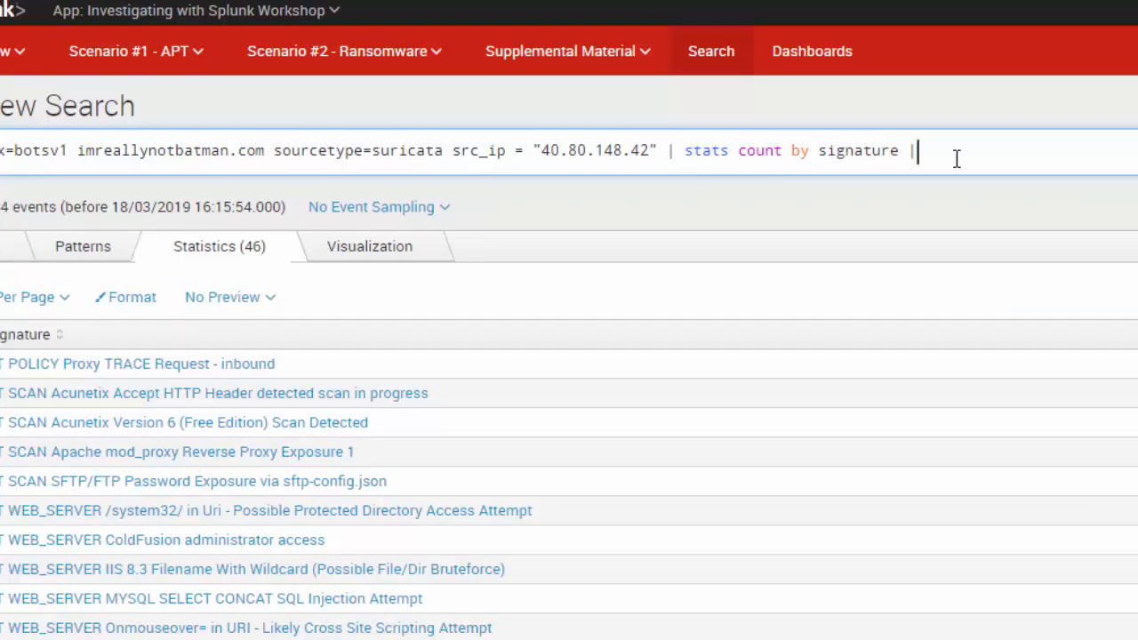
Append | sort - count to the signature statistics query, run it and look through the sorted signatures.
{"action": "type", "text": "sort"}
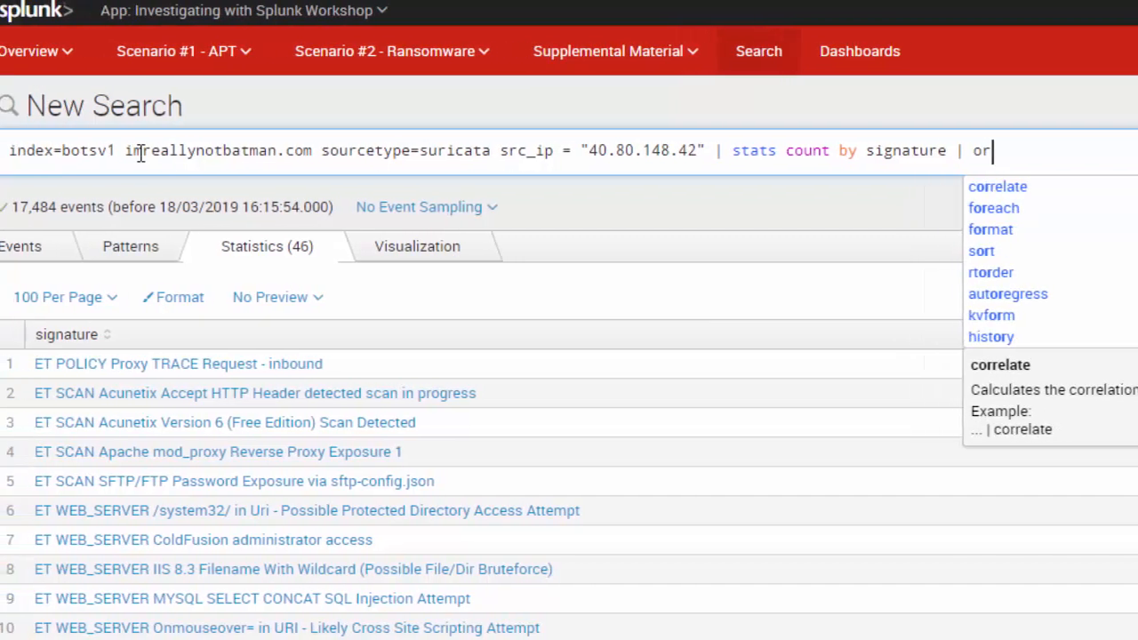
{"action": "type", "text": " - count"}
{"action": "key", "text": "Return"}
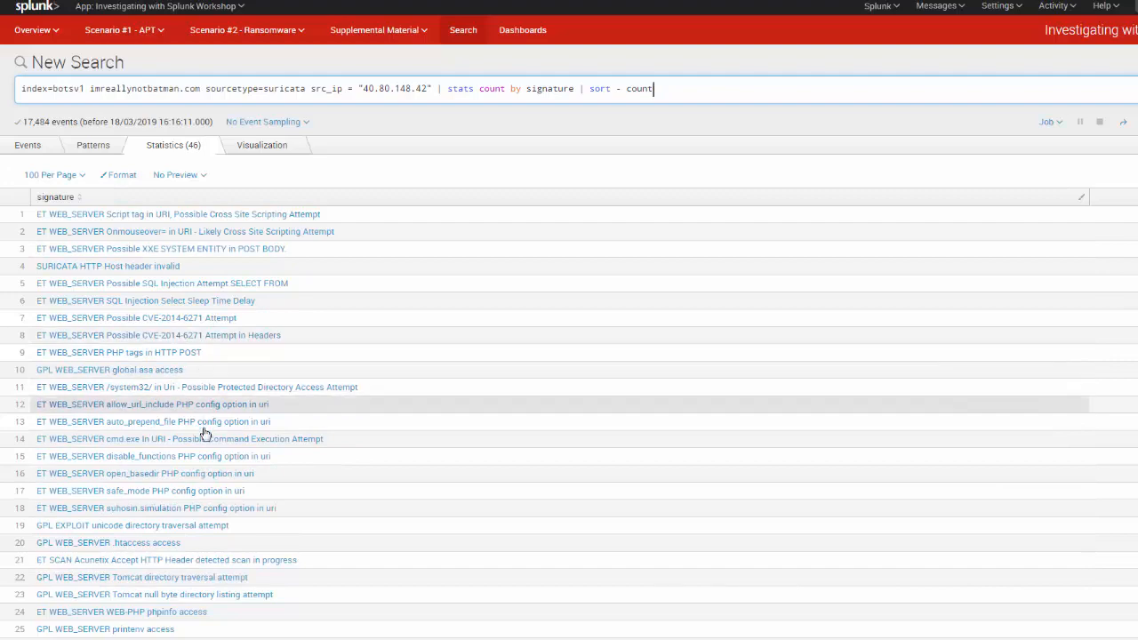
{"action": "scroll", "coordinate": [214, 400], "scroll_direction": "down", "scroll_amount": 3}
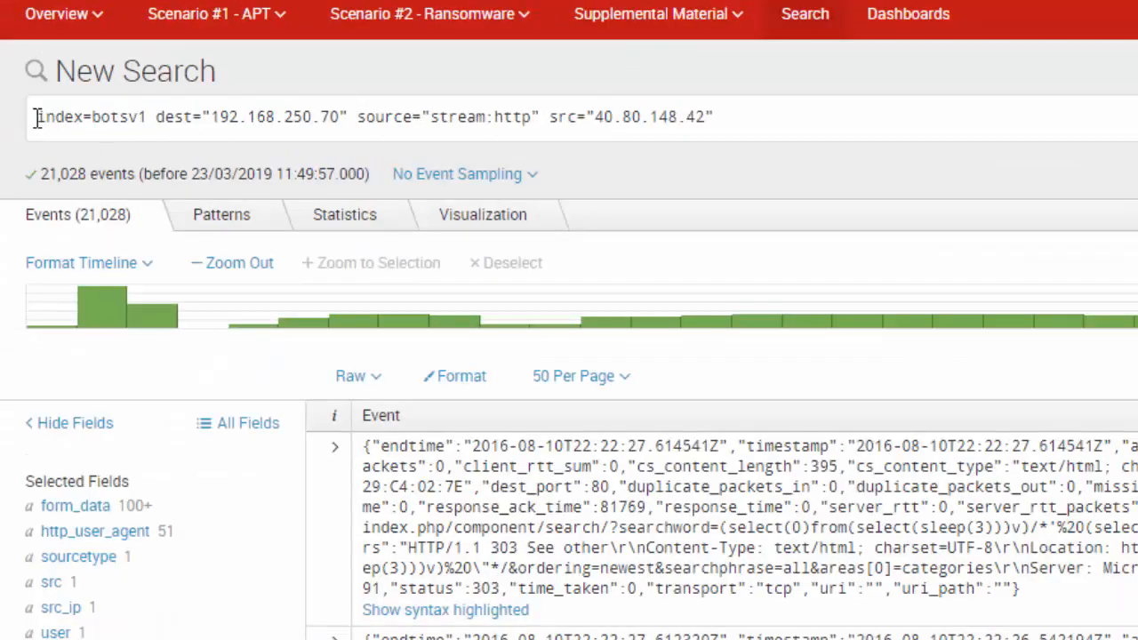
Review the stream:http query for source 40.80.148.42 and destination 192.168.250.70, and inspect the form_data field's values.
{"action": "left_click_drag", "start_coordinate": [36, 117], "coordinate": [165, 116]}
{"action": "left_click", "coordinate": [158, 120]}
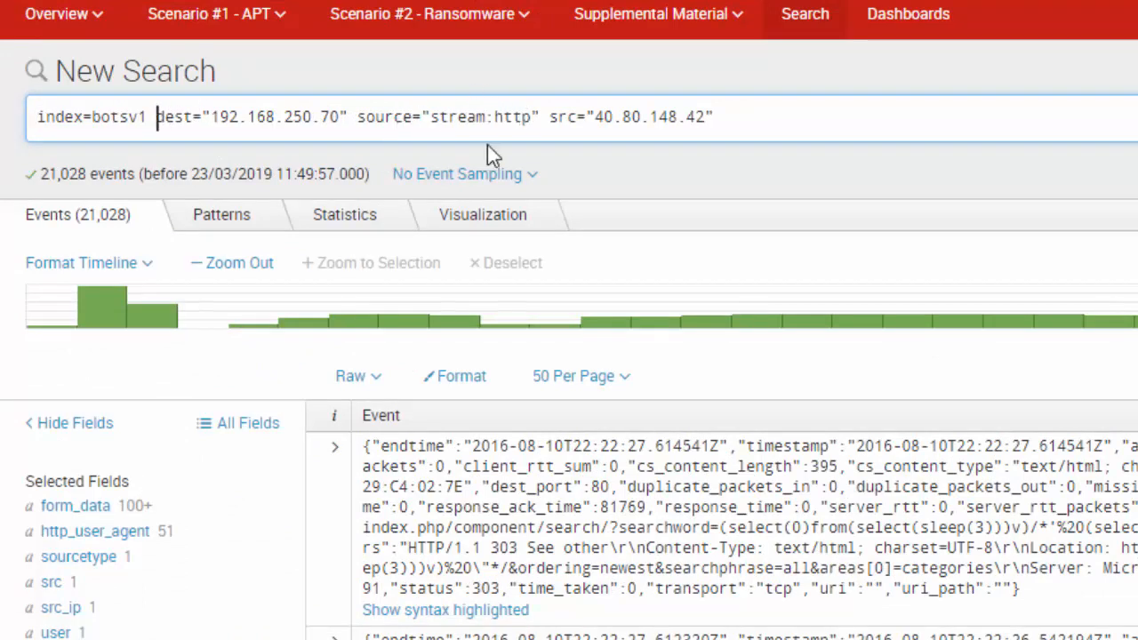
{"action": "left_click_drag", "start_coordinate": [548, 117], "coordinate": [810, 135]}
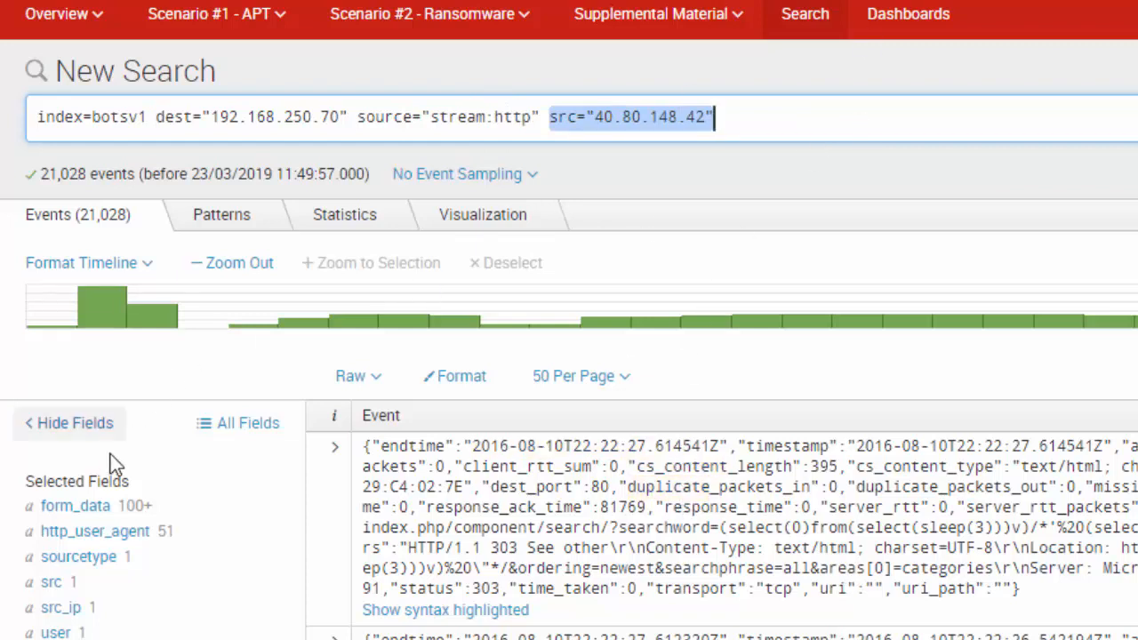
{"action": "left_click", "coordinate": [76, 506]}
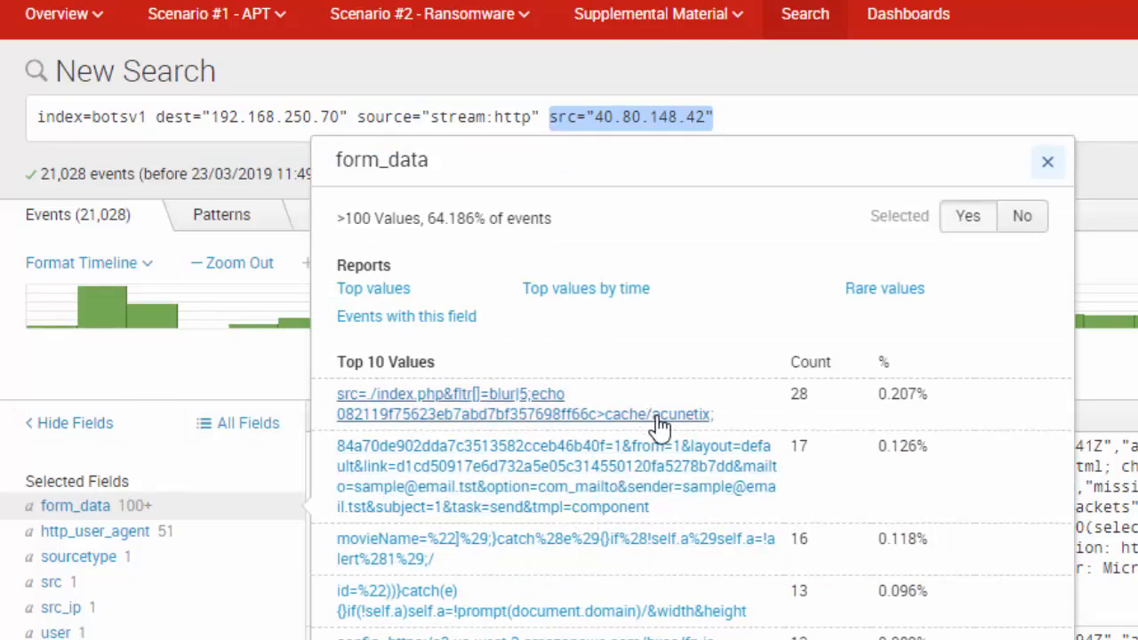
{"action": "left_click", "coordinate": [756, 118]}
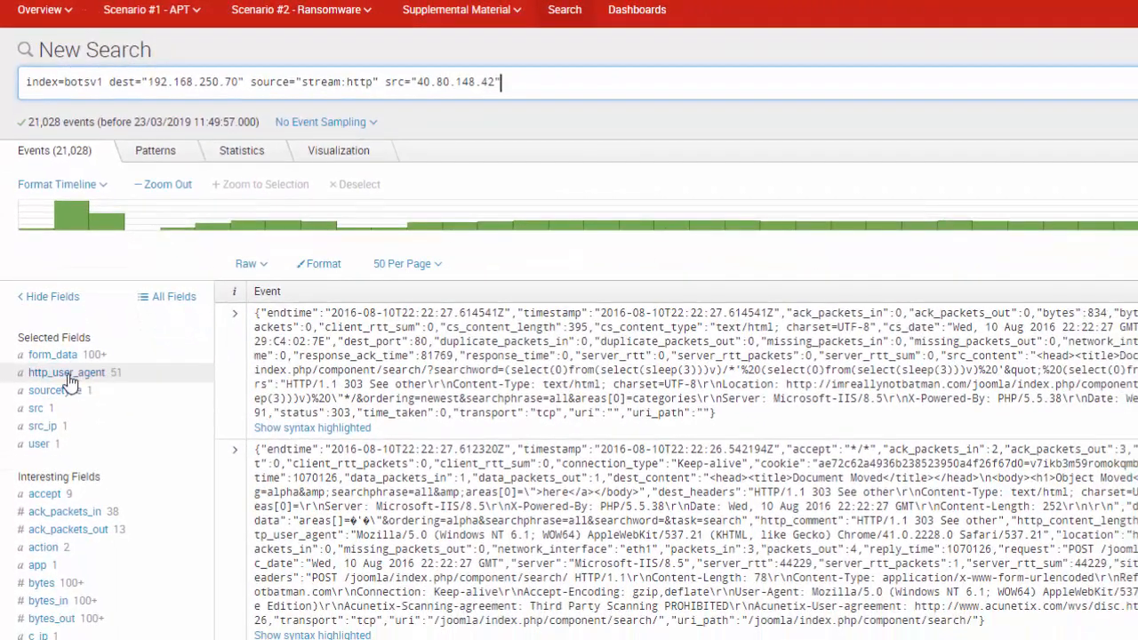
Inspect the top values of the http_user_agent field for traces of a scanning tool.
{"action": "left_click", "coordinate": [78, 449]}
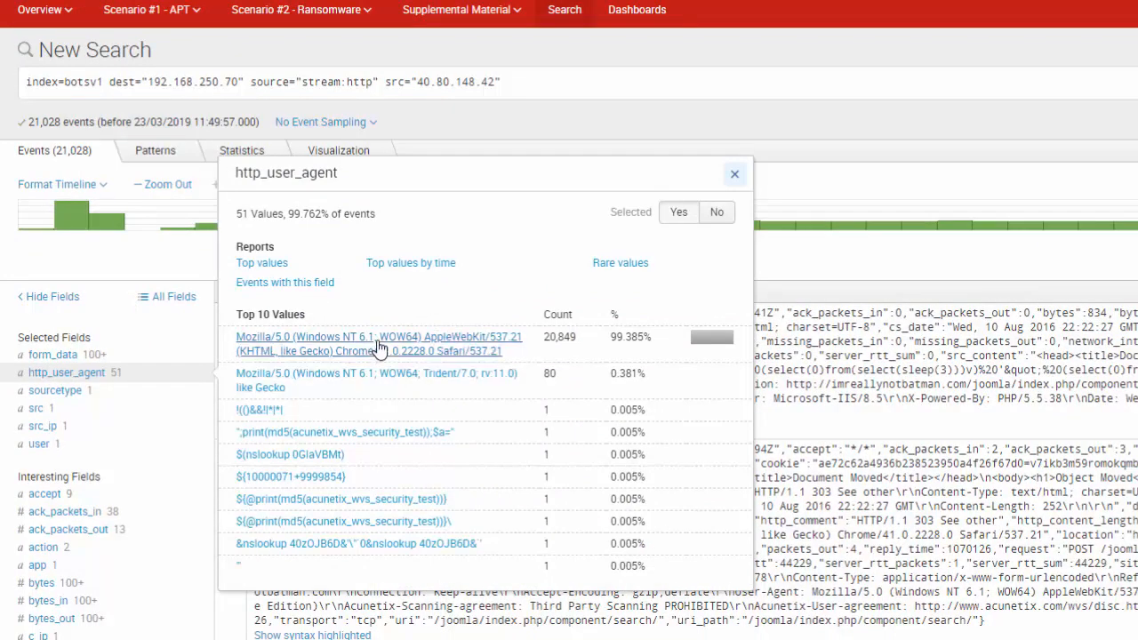
{"action": "scroll", "coordinate": [444, 330], "scroll_direction": "down", "scroll_amount": 1}
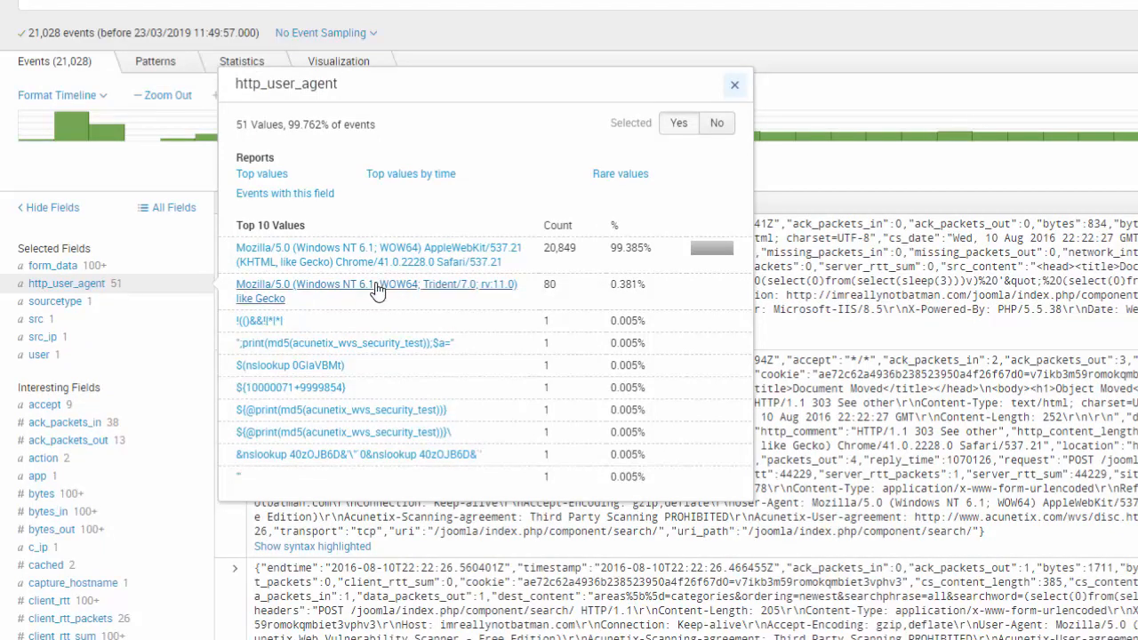
{"action": "scroll", "coordinate": [377, 293], "scroll_direction": "down", "scroll_amount": 1}
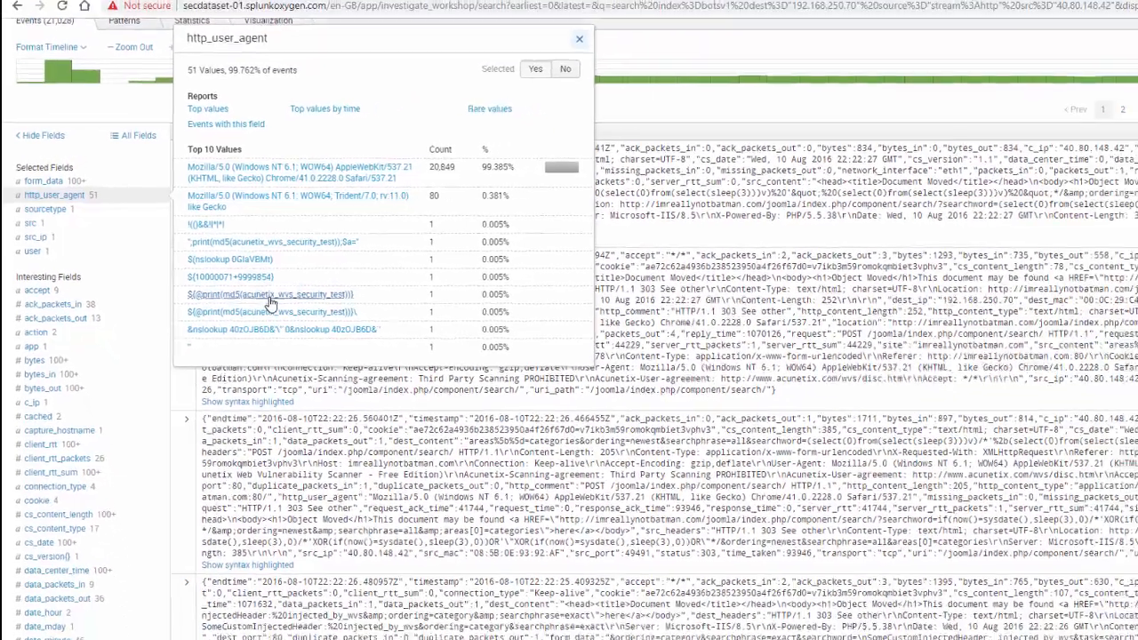
Search Google for acunetix web vulnerability scanner in a new browser tab.
{"action": "key", "text": "ctrl+t"}
{"action": "type", "text": "acunetix"}
{"action": "key", "text": "Down"}
{"action": "key", "text": "Down"}
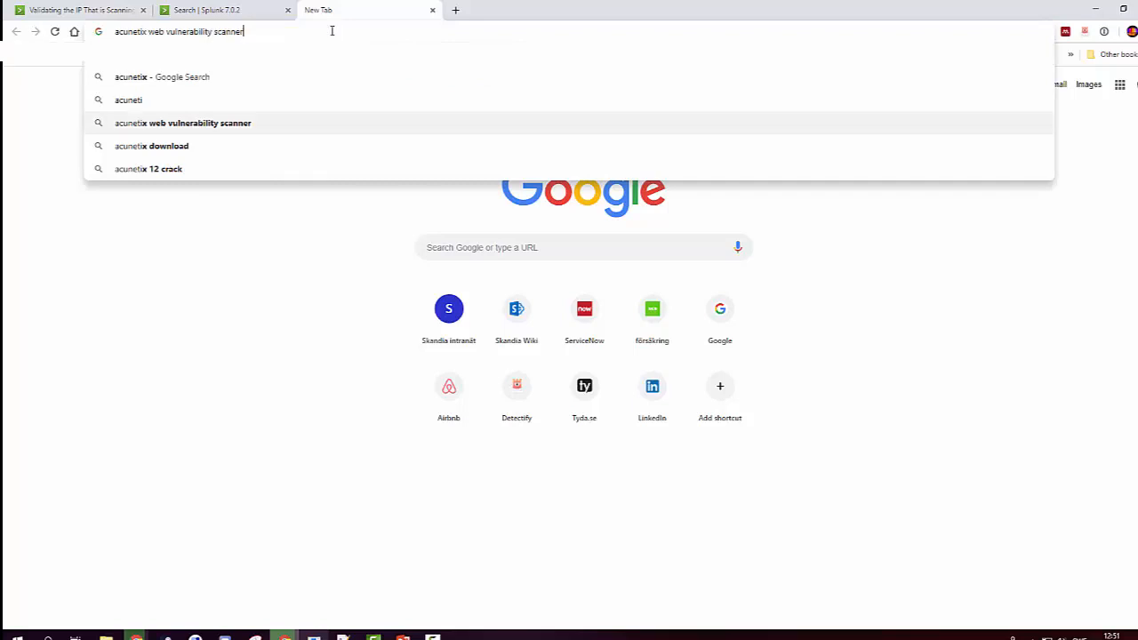
{"action": "key", "text": "Return"}
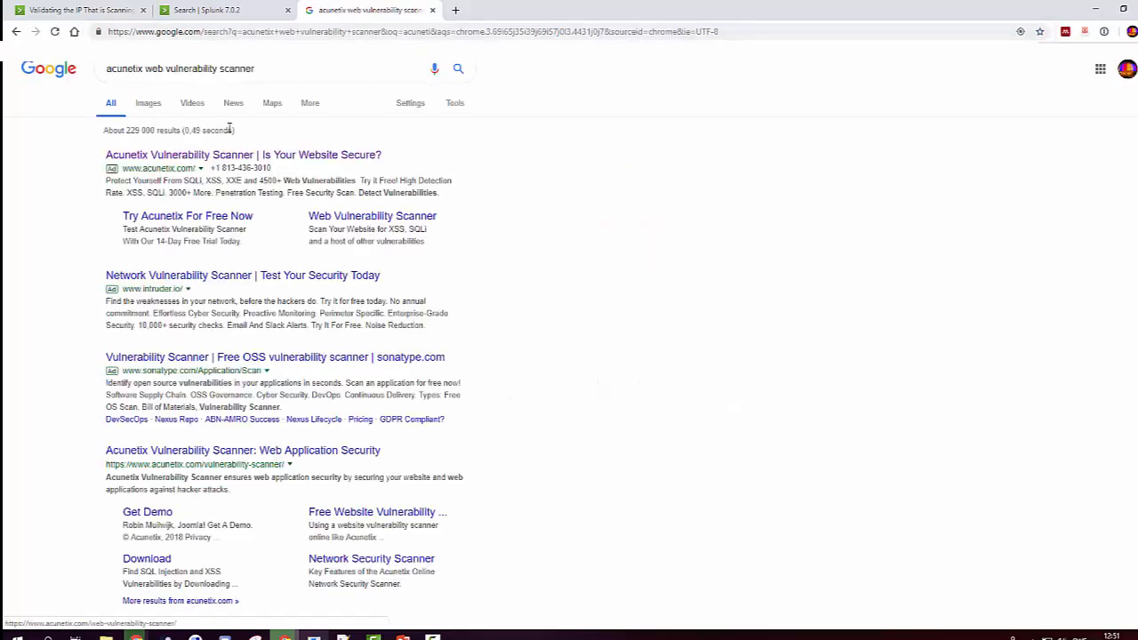
Open the Acunetix Vulnerability Scanner result and read the product page's description of the scanner.
{"action": "left_click", "coordinate": [211, 158]}
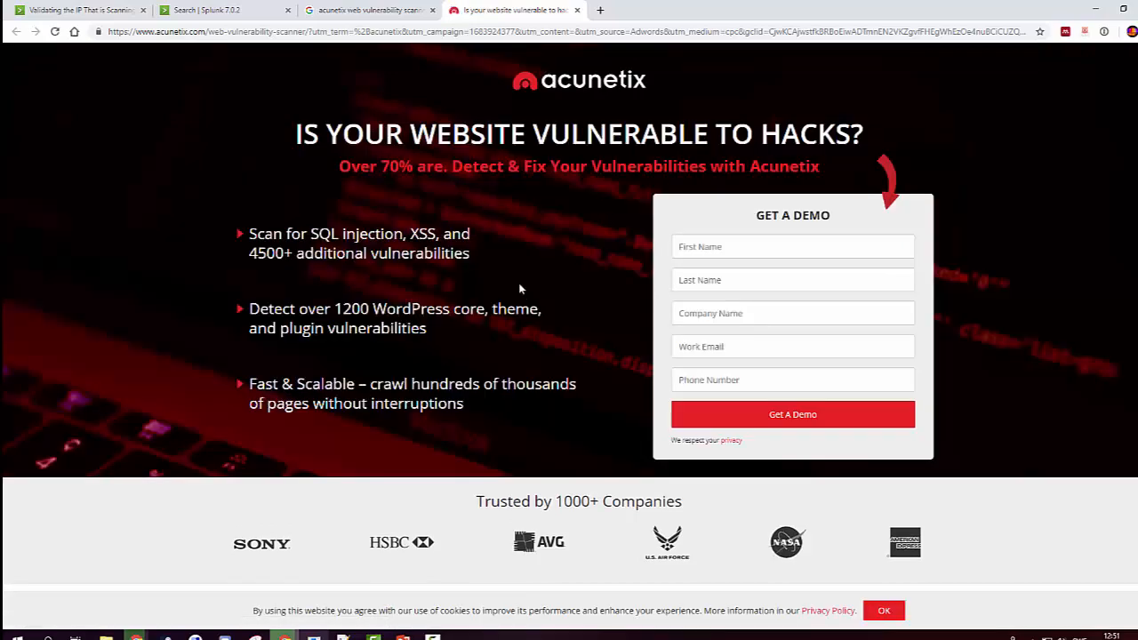
{"action": "scroll", "coordinate": [539, 341], "scroll_direction": "down", "scroll_amount": 4}
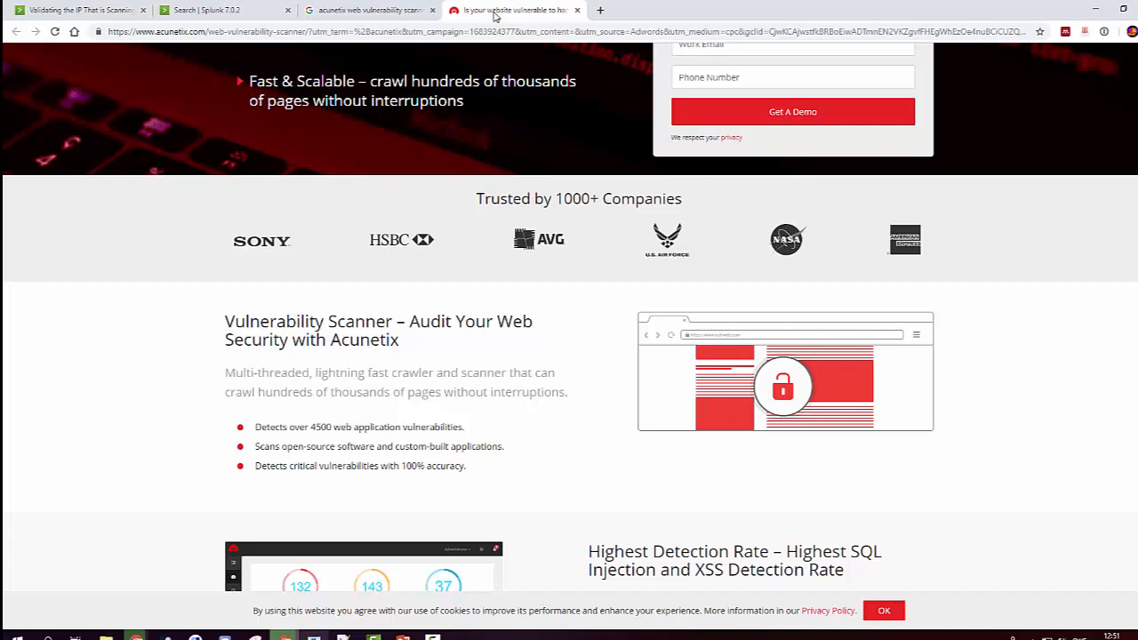
{"action": "triple_click", "coordinate": [286, 341]}
{"action": "left_click", "coordinate": [409, 340]}
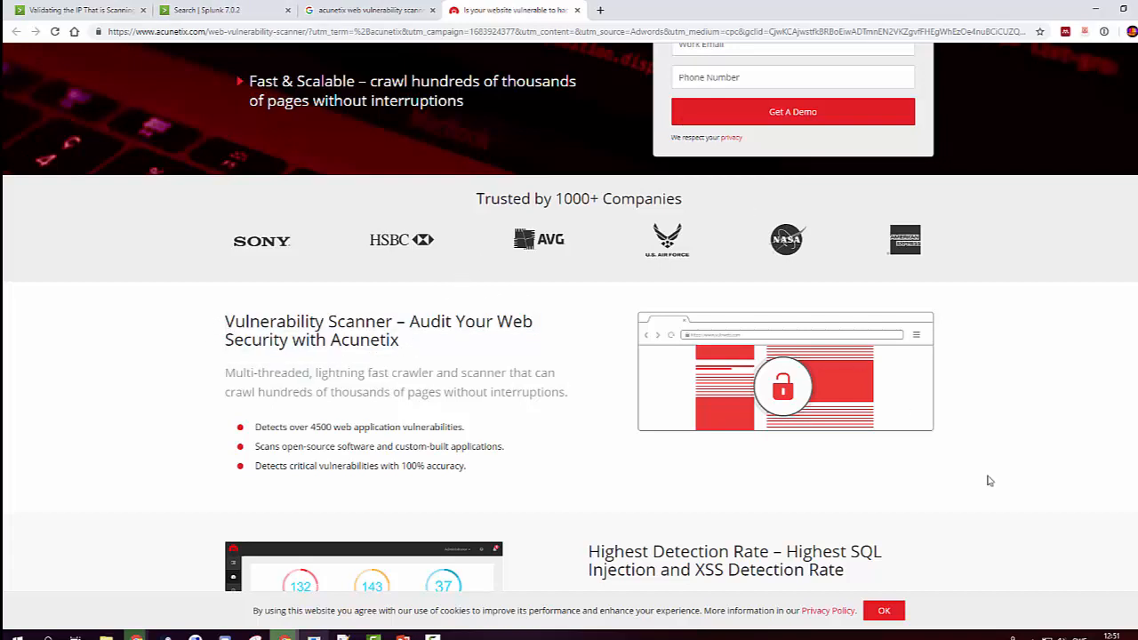
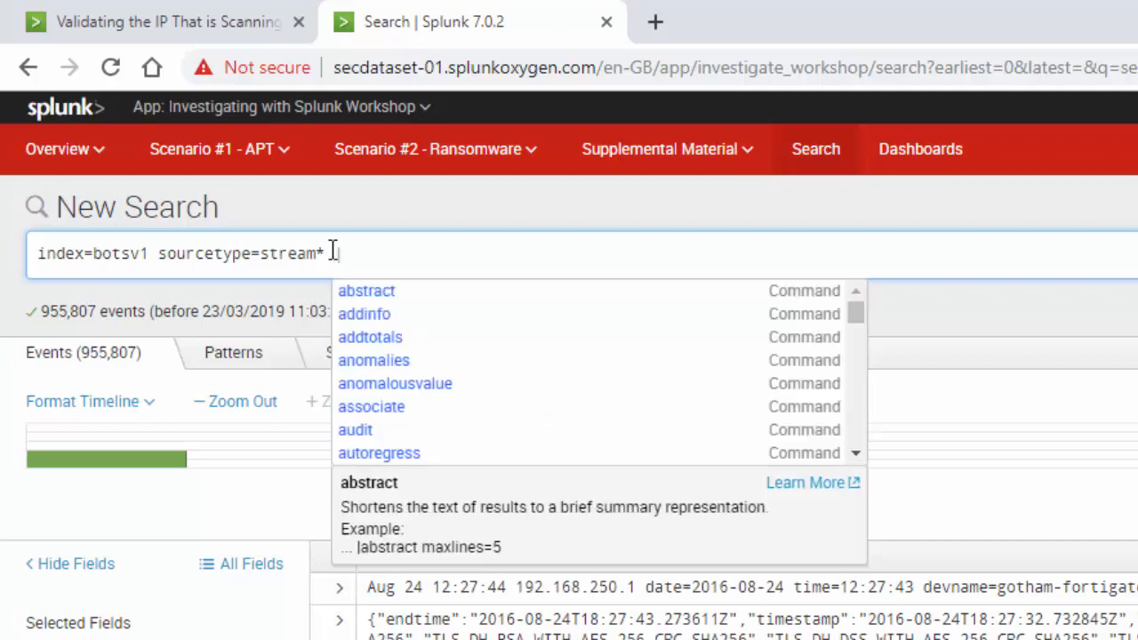
Filter the botsv1 stream* events with search src_ip=40.80.148.42 and inspect the dest_ip field's values.
{"action": "type", "text": "searc"}
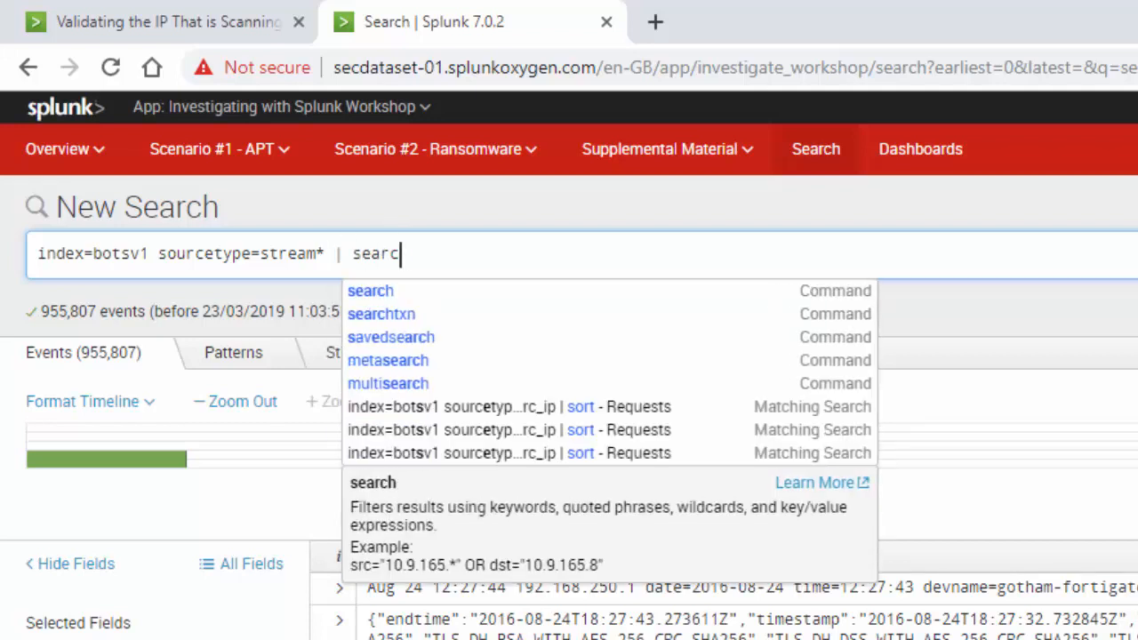
{"action": "type", "text": "h src_ip"}
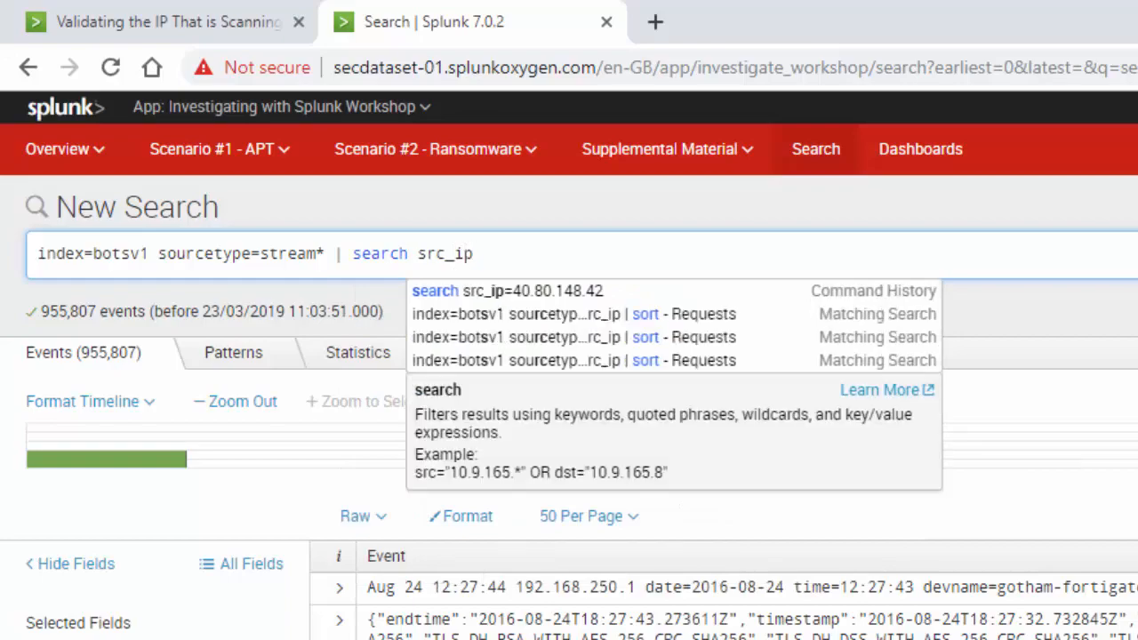
{"action": "key", "text": "Down"}
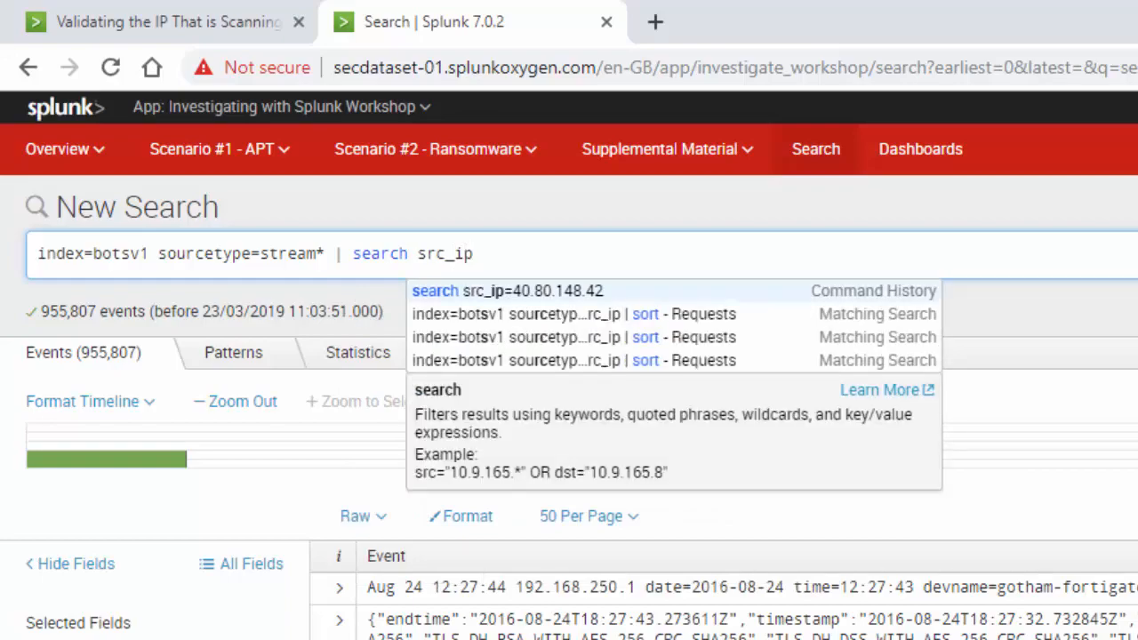
{"action": "key", "text": "Return"}
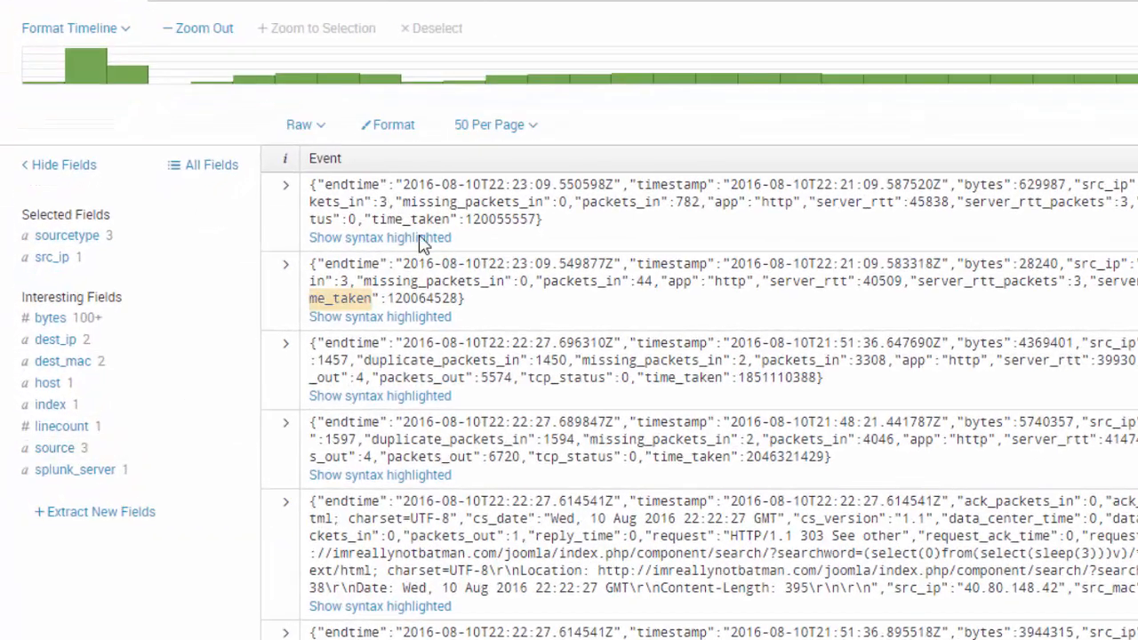
{"action": "left_click", "coordinate": [55, 340]}
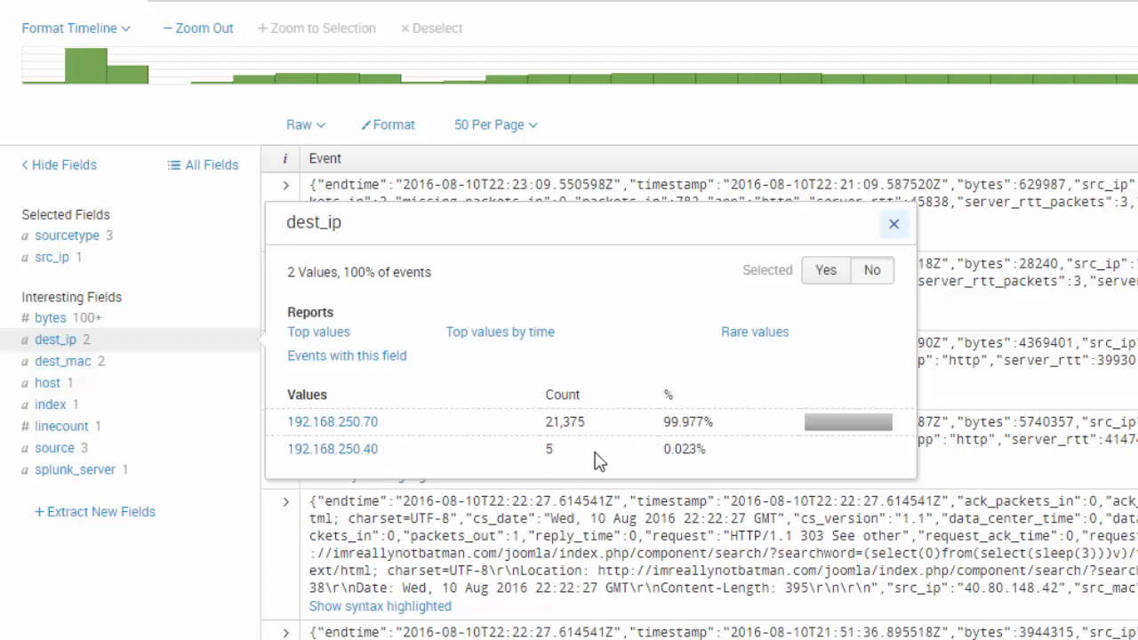
{"action": "left_click_drag", "start_coordinate": [284, 423], "coordinate": [405, 416]}
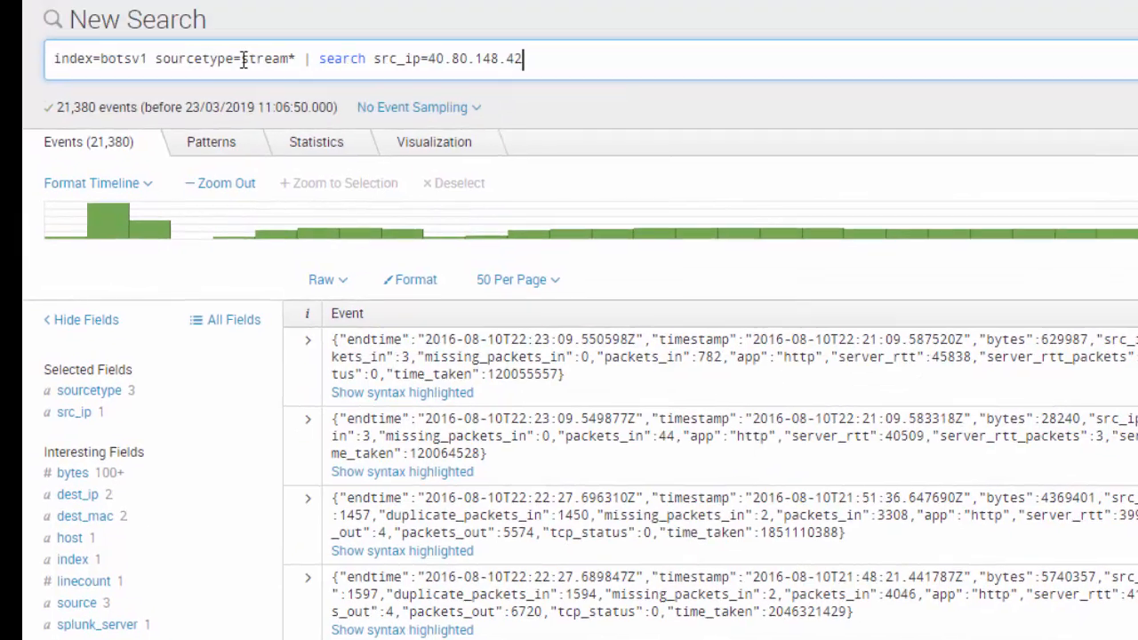
Replace the query with index=botsv1 sourcetype="iis", run it, and highlight the web server's IP address in the first event.
{"action": "left_click_drag", "start_coordinate": [244, 59], "coordinate": [615, 63]}
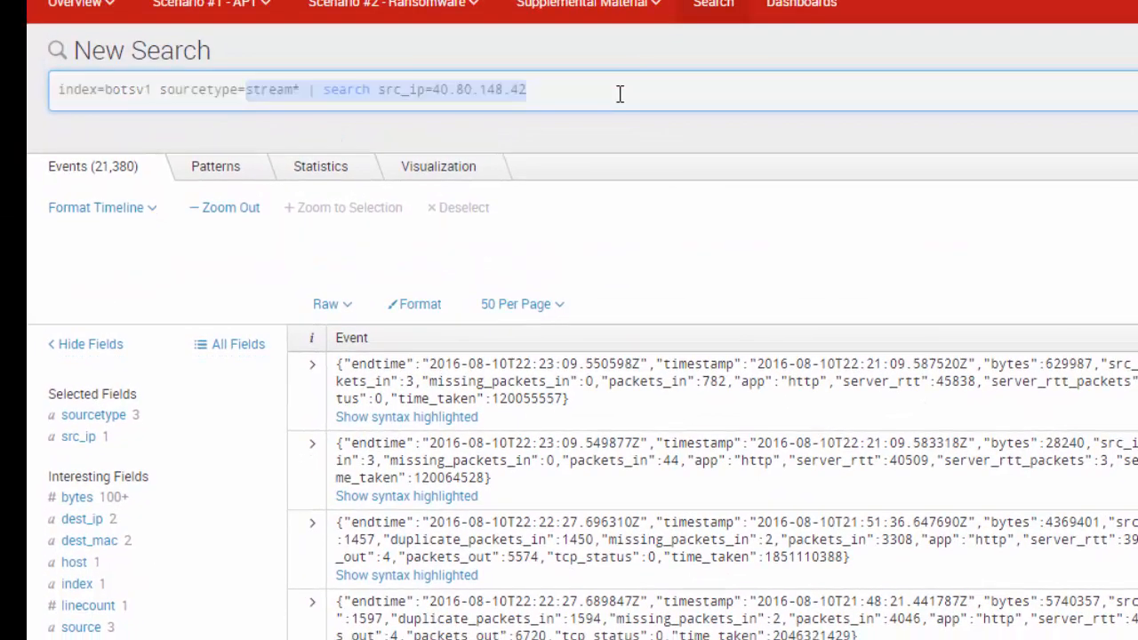
{"action": "key", "text": "BackSpace"}
{"action": "key", "text": "Down"}
{"action": "key", "text": "Down"}
{"action": "key", "text": "Down"}
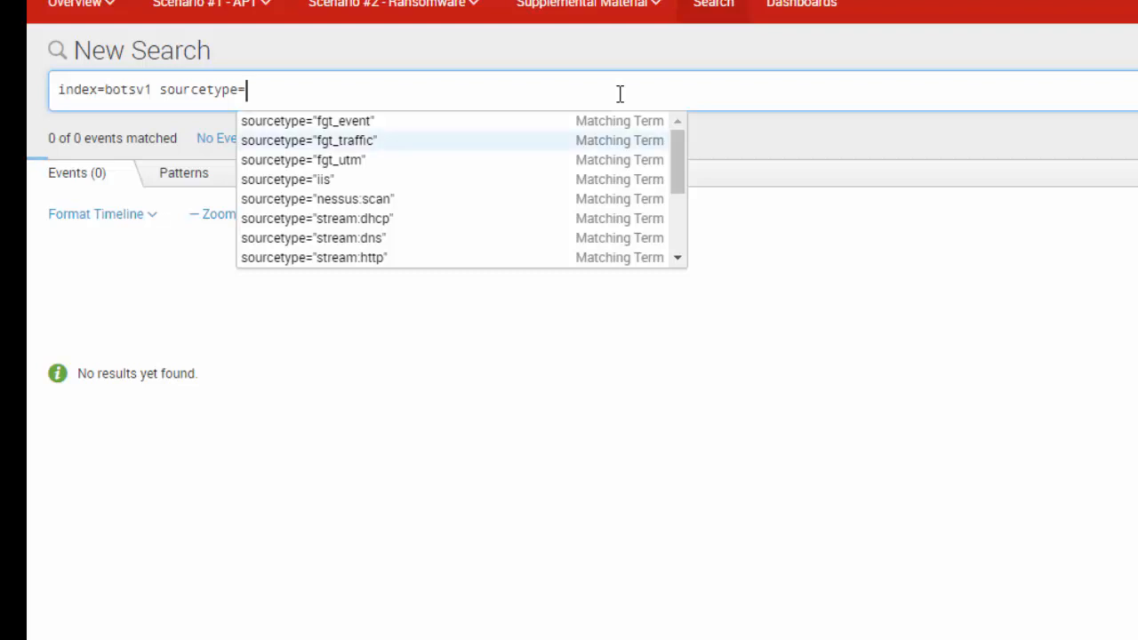
{"action": "key", "text": "Down"}
{"action": "key", "text": "Down"}
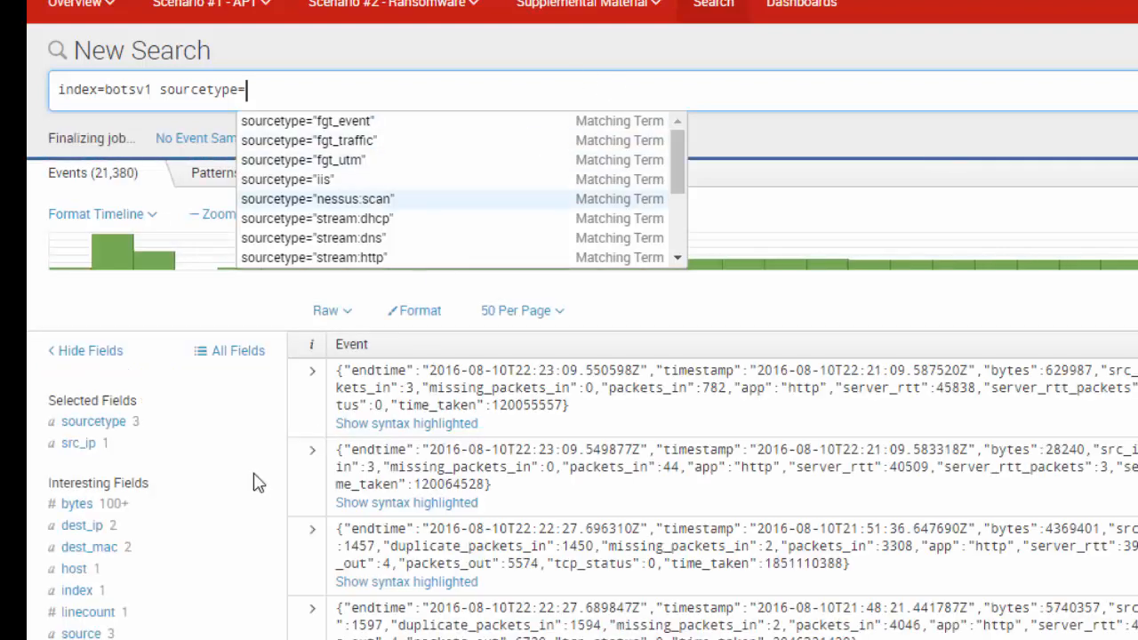
{"action": "left_click", "coordinate": [300, 182]}
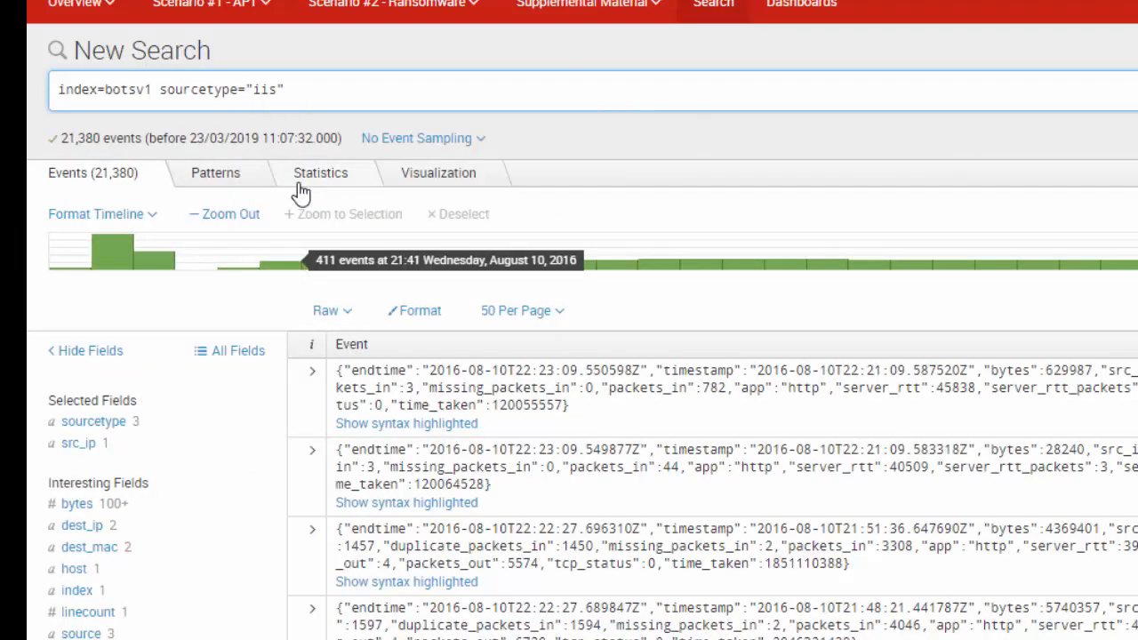
{"action": "key", "text": "BackSpace"}
{"action": "key", "text": "Return"}
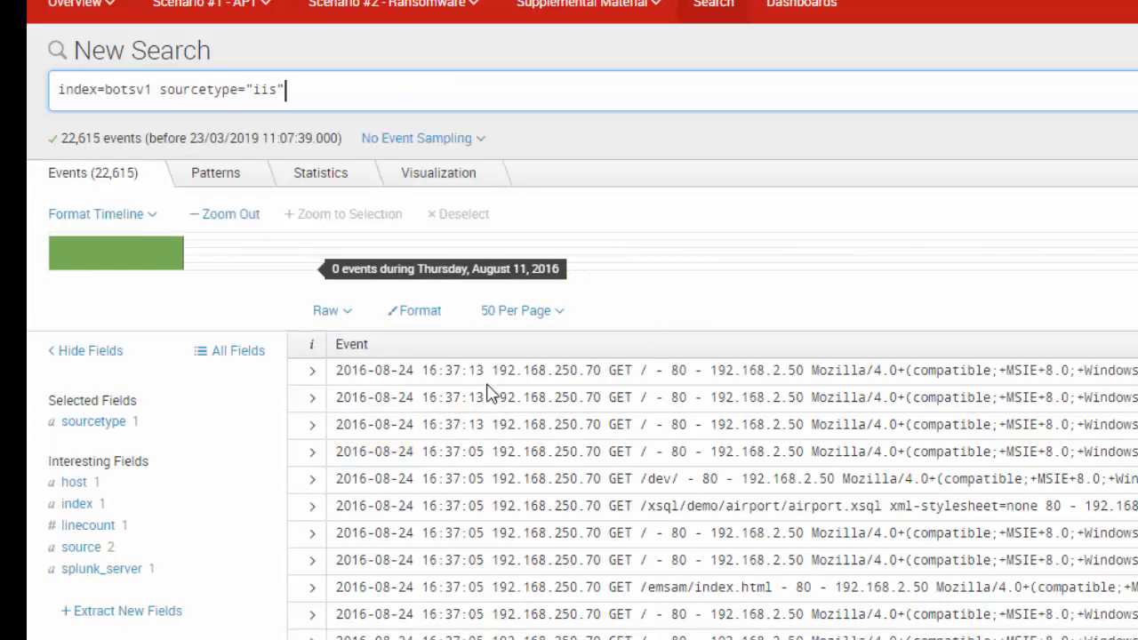
{"action": "left_click_drag", "start_coordinate": [495, 371], "coordinate": [603, 370]}
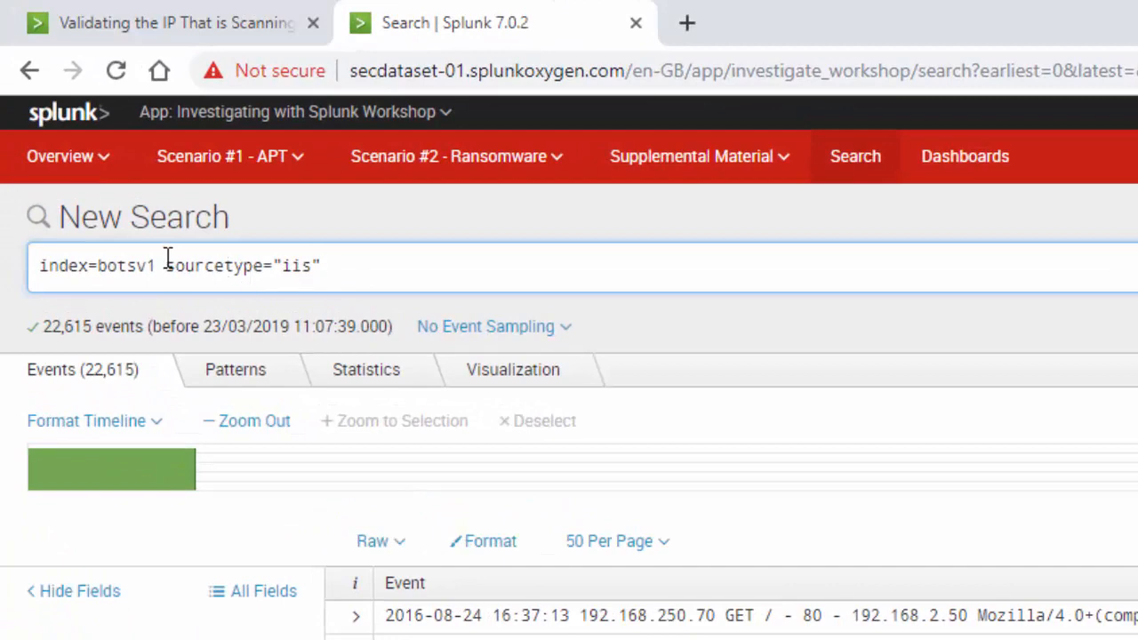
Search index=botsv1 for imreallynotbatman instead of the iis source type, and inspect the sourcetype field's values.
{"action": "left_click_drag", "start_coordinate": [168, 258], "coordinate": [380, 264]}
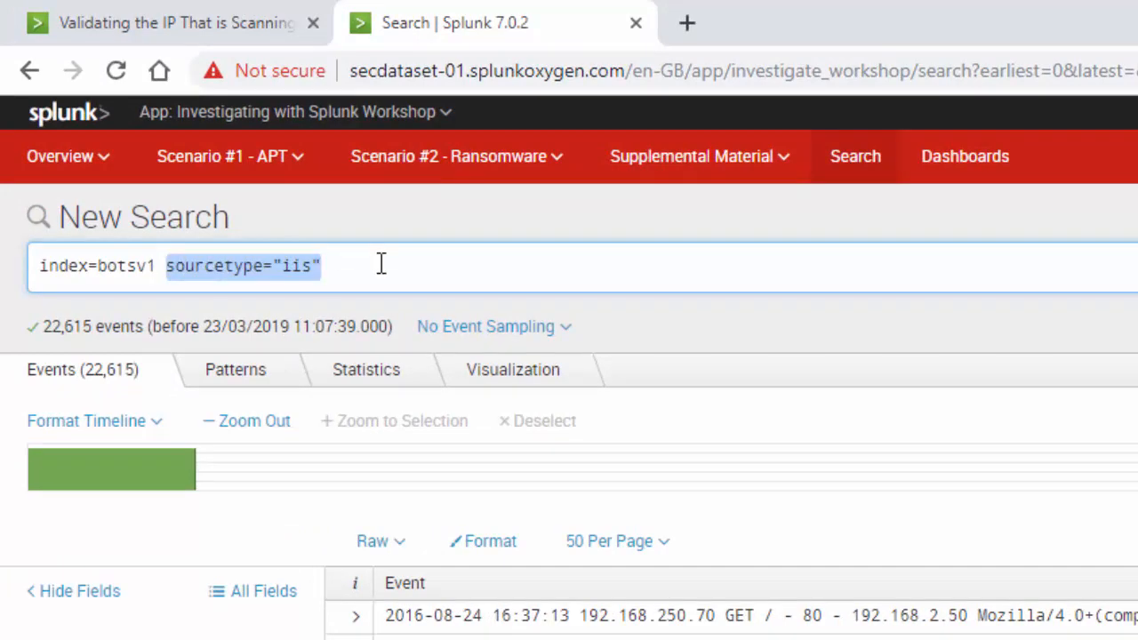
{"action": "type", "text": "imreallynotbatman"}
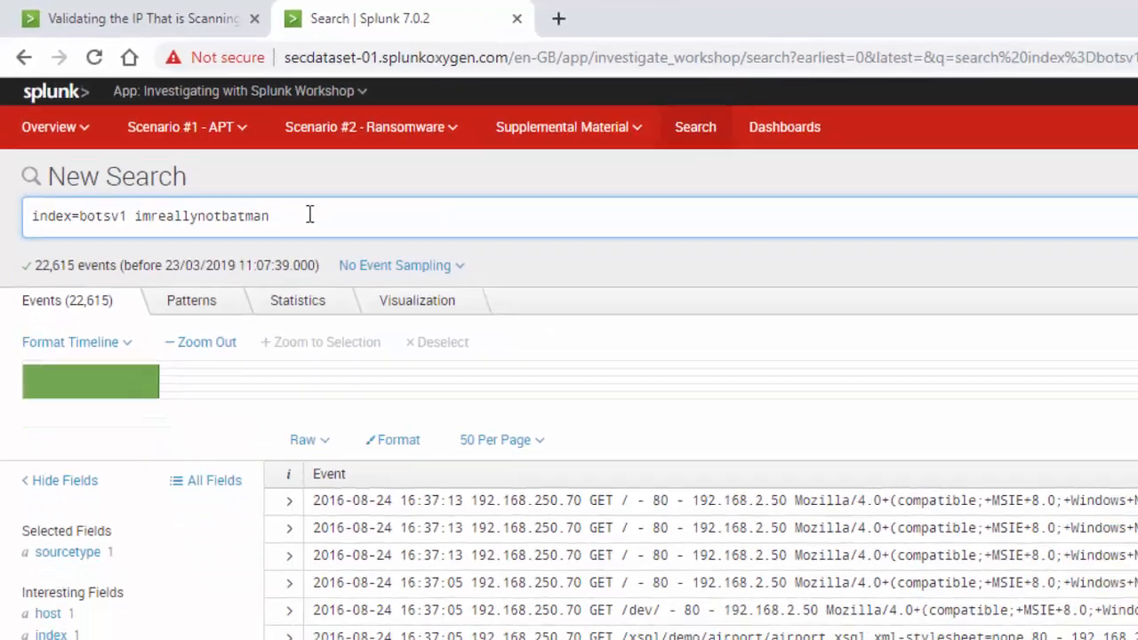
{"action": "key", "text": "Return"}
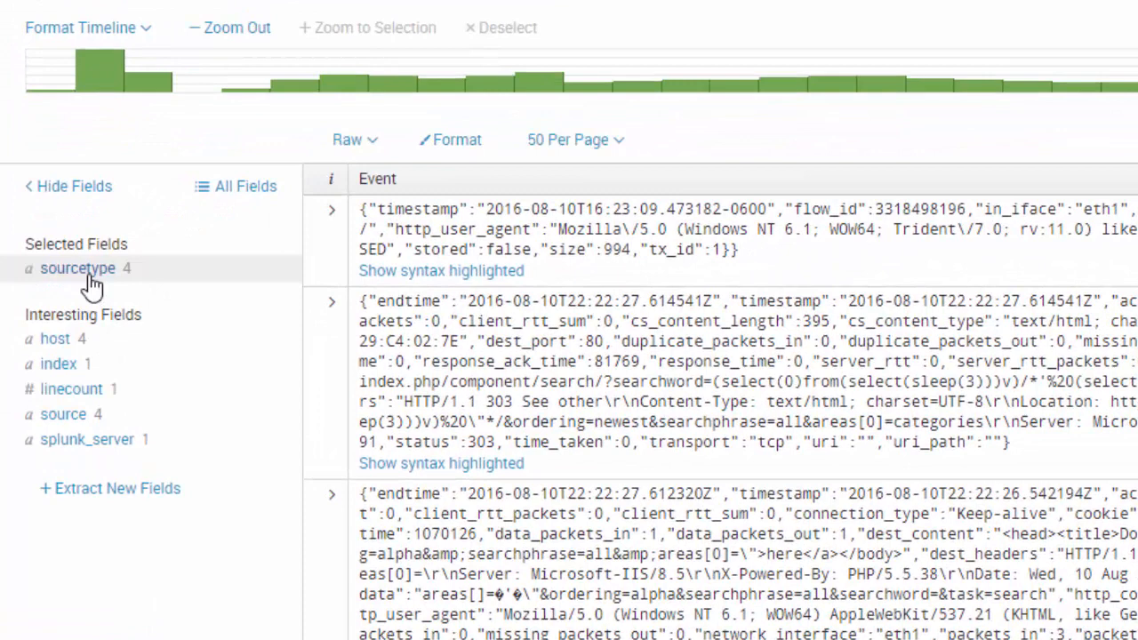
{"action": "left_click", "coordinate": [80, 269]}
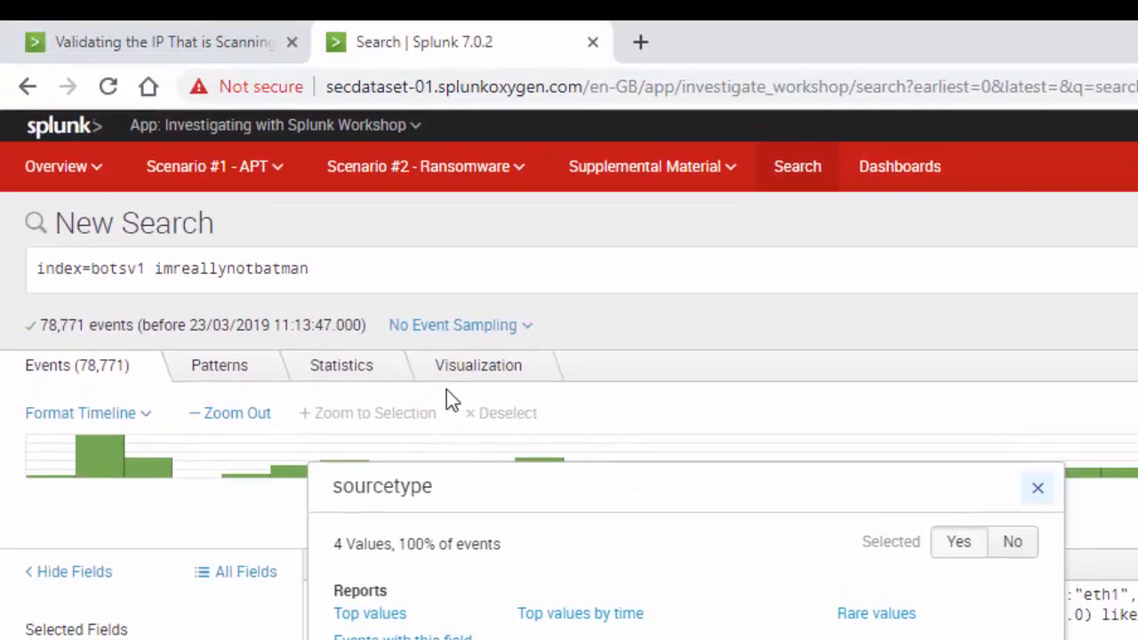
Restrict the imreallynotbatman query to sourcetype="stream:http" and append a pipe for a further command.
{"action": "left_click", "coordinate": [329, 264]}
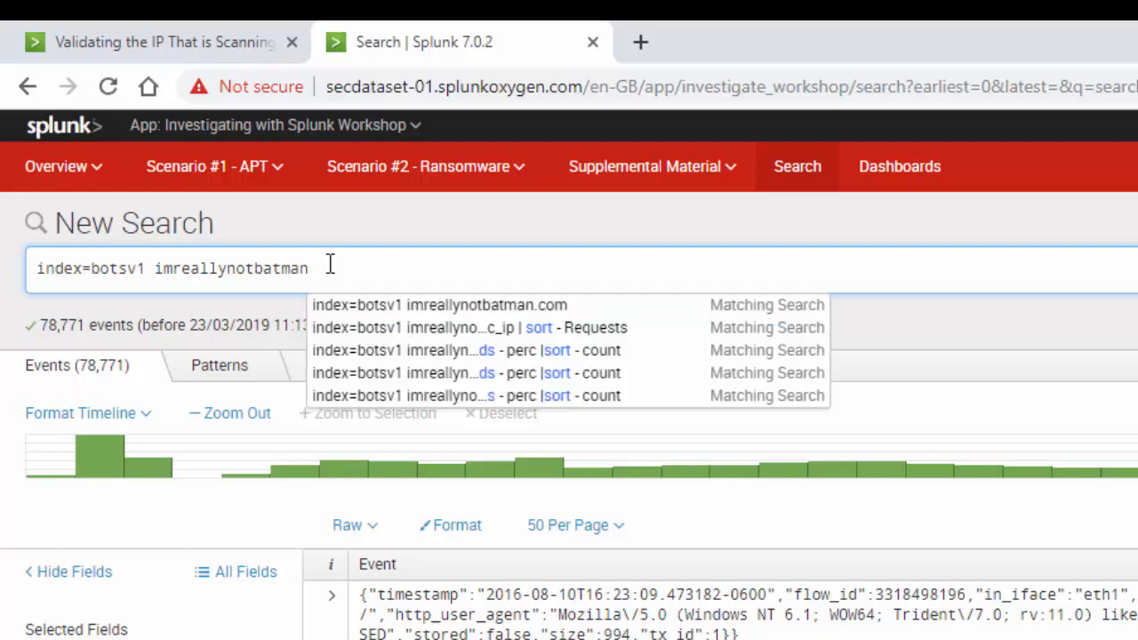
{"action": "type", "text": "sour"}
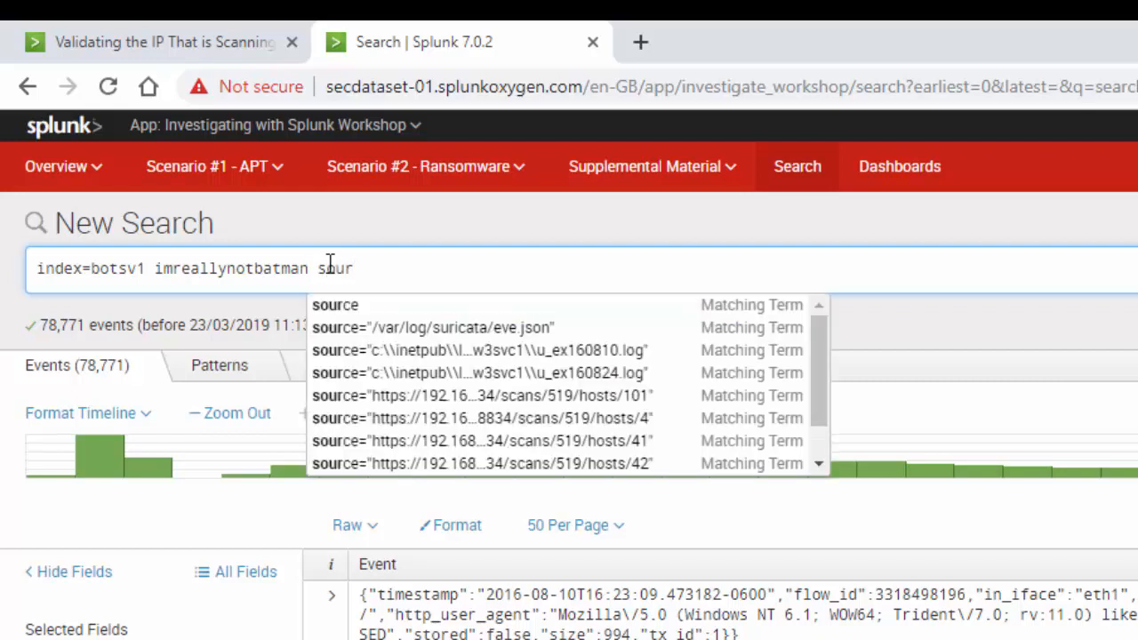
{"action": "type", "text": "cetyp"}
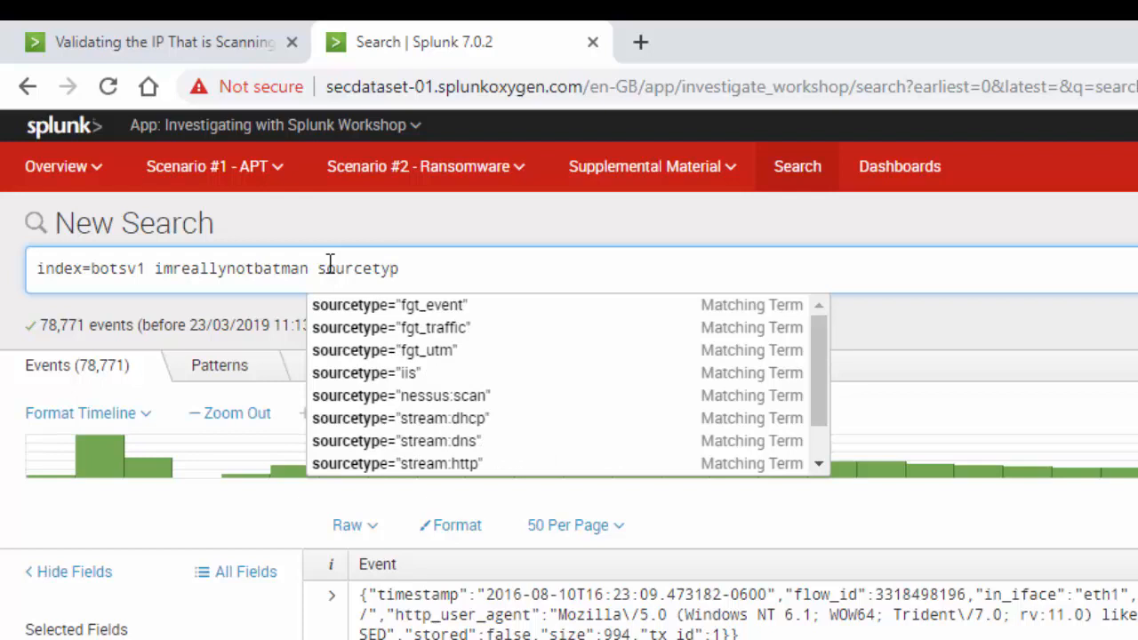
{"action": "key", "text": "Down"}
{"action": "key", "text": "Down"}
{"action": "key", "text": "Down"}
{"action": "key", "text": "Down"}
{"action": "key", "text": "Down"}
{"action": "key", "text": "Down"}
{"action": "key", "text": "Down"}
{"action": "key", "text": "Down"}
{"action": "key", "text": "Return"}
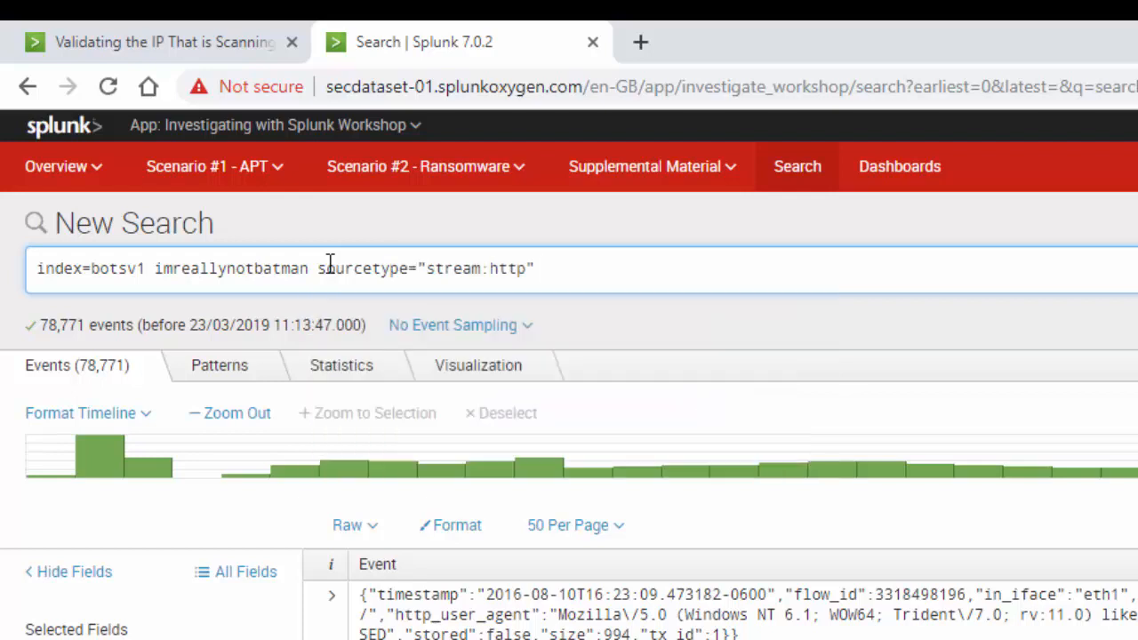
{"action": "type", "text": "| source "}
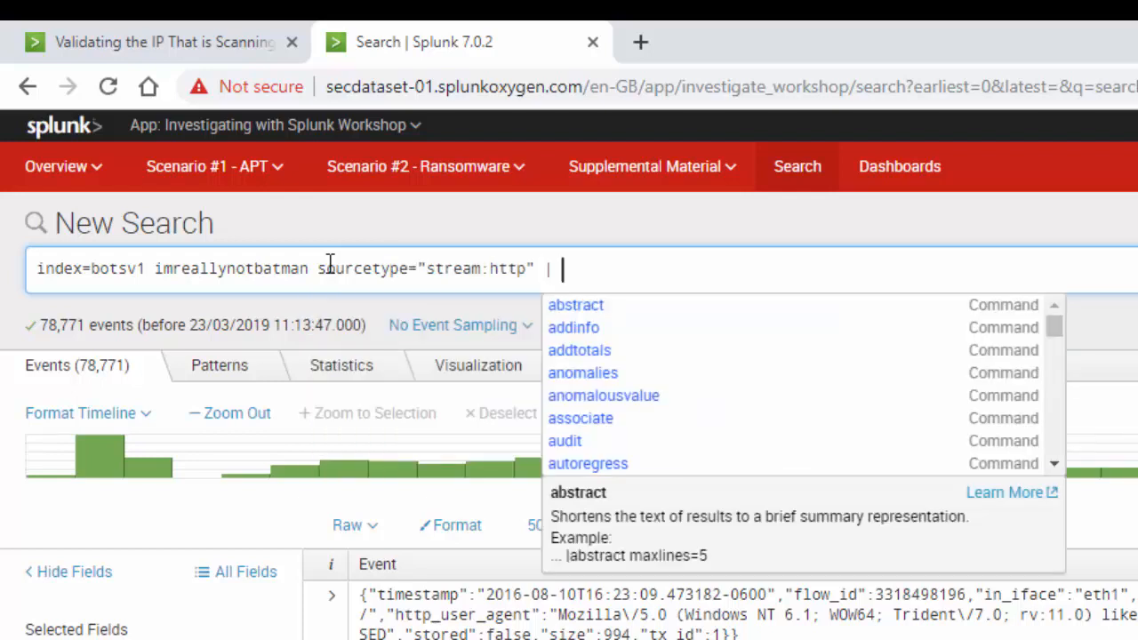
{"action": "type", "text": "by srfc"}
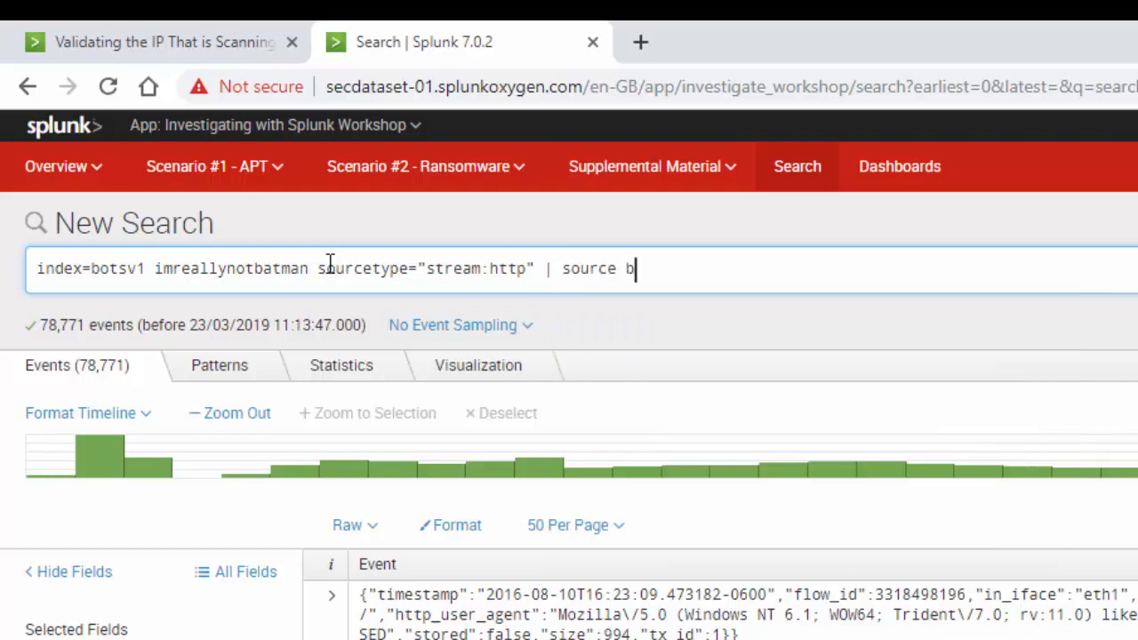
{"action": "key", "text": "BackSpace"}
{"action": "key", "text": "BackSpace"}
{"action": "key", "text": "BackSpace"}
{"action": "key", "text": "BackSpace"}
{"action": "key", "text": "BackSpace"}
{"action": "key", "text": "BackSpace"}
{"action": "key", "text": "BackSpace"}
{"action": "key", "text": "BackSpace"}
{"action": "key", "text": "BackSpace"}
{"action": "key", "text": "BackSpace"}
{"action": "key", "text": "BackSpace"}
{"action": "key", "text": "BackSpace"}
{"action": "key", "text": "BackSpace"}
{"action": "key", "text": "BackSpace"}
Complete the piped query with stats count by src and run it.
{"action": "type", "text": "stats count"}
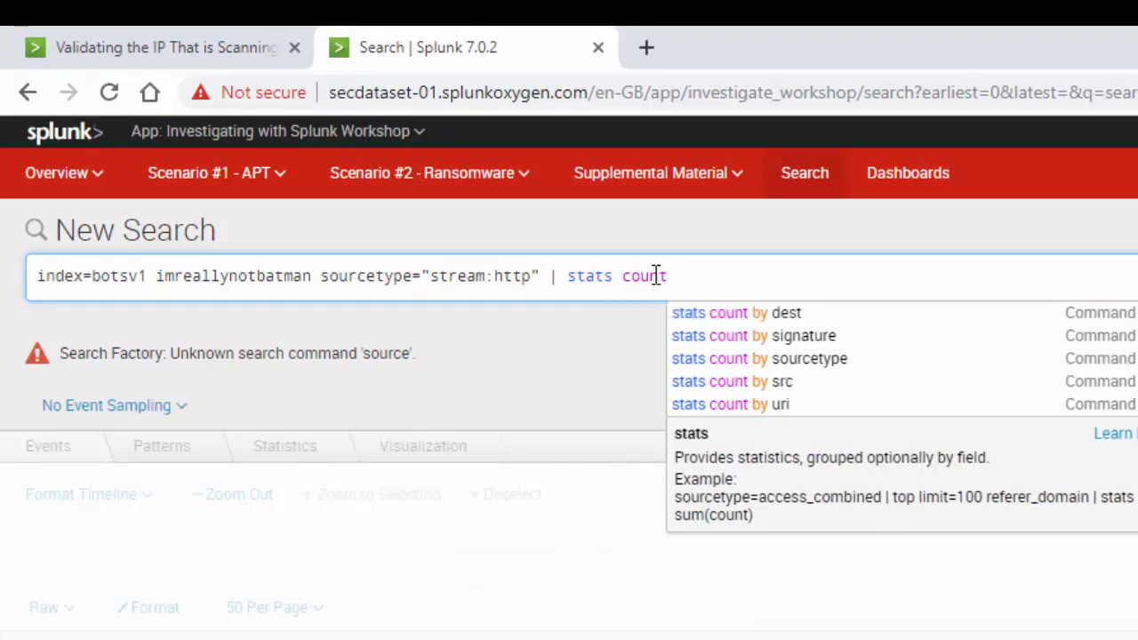
{"action": "key", "text": "Down"}
{"action": "key", "text": "Down"}
{"action": "key", "text": "Down"}
{"action": "key", "text": "Down"}
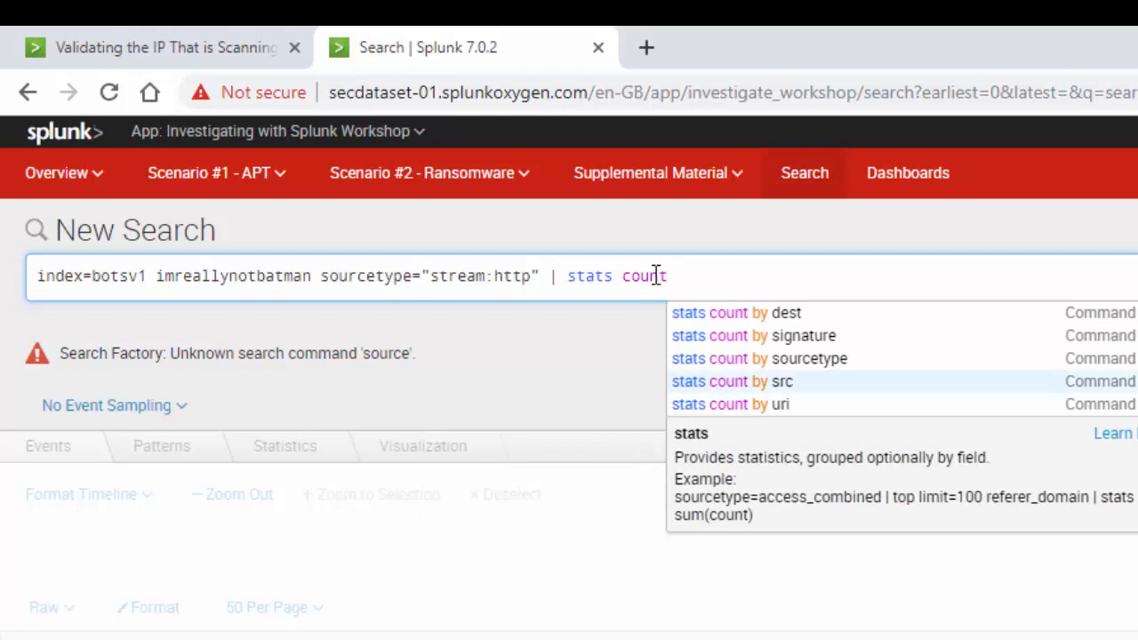
{"action": "key", "text": "Return"}
{"action": "key", "text": "Return"}
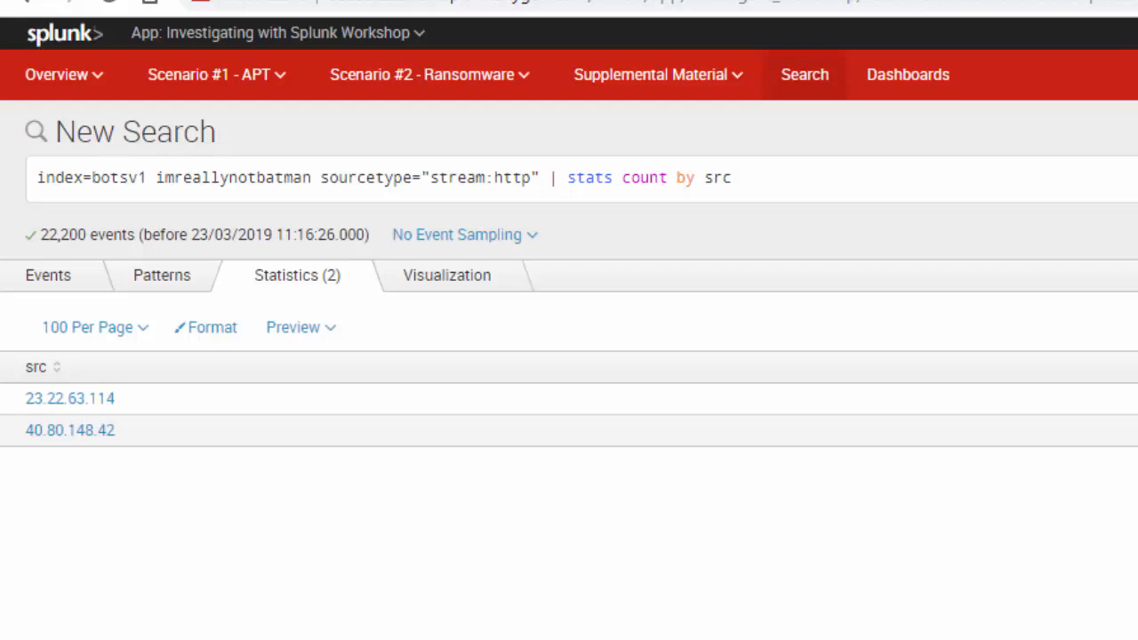
Replace the stream:http filter and stats command in the imreallynotbatman query with sourcetype="suricata".
{"action": "left_click", "coordinate": [323, 178]}
{"action": "left_click_drag", "start_coordinate": [310, 178], "coordinate": [825, 187]}
{"action": "key", "text": "BackSpace"}
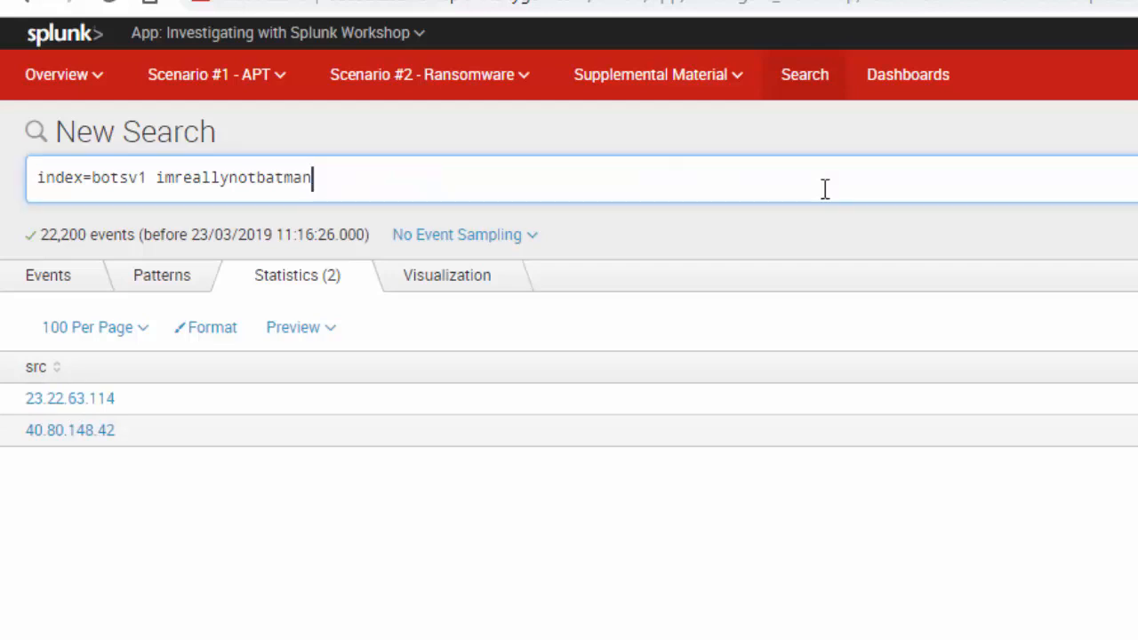
{"action": "type", "text": "sourct"}
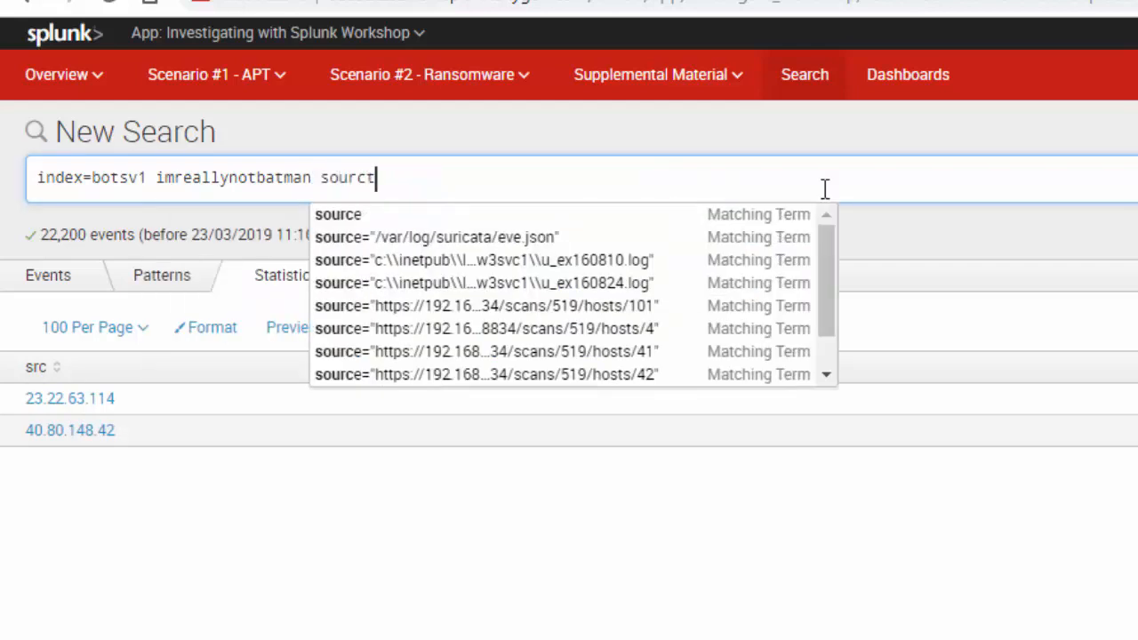
{"action": "type", "text": "ype= "}
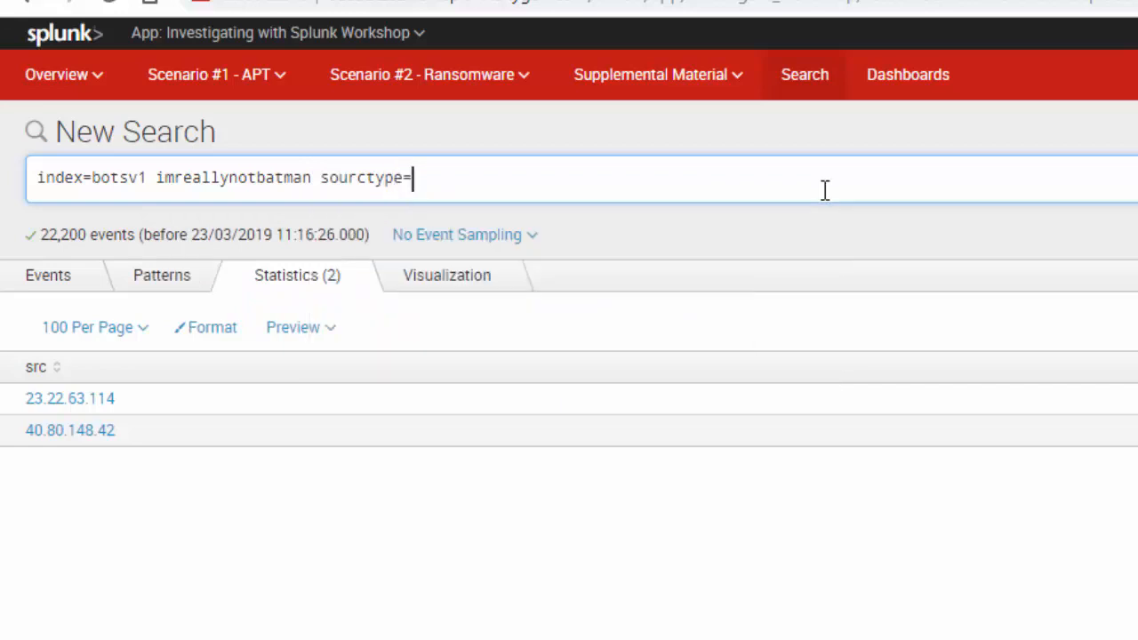
{"action": "type", "text": "s"}
{"action": "key", "text": "Left"}
{"action": "key", "text": "Left"}
{"action": "key", "text": "Left"}
{"action": "key", "text": "Left"}
{"action": "key", "text": "Left"}
{"action": "key", "text": "Left"}
{"action": "type", "text": "e"}
{"action": "key", "text": "End"}
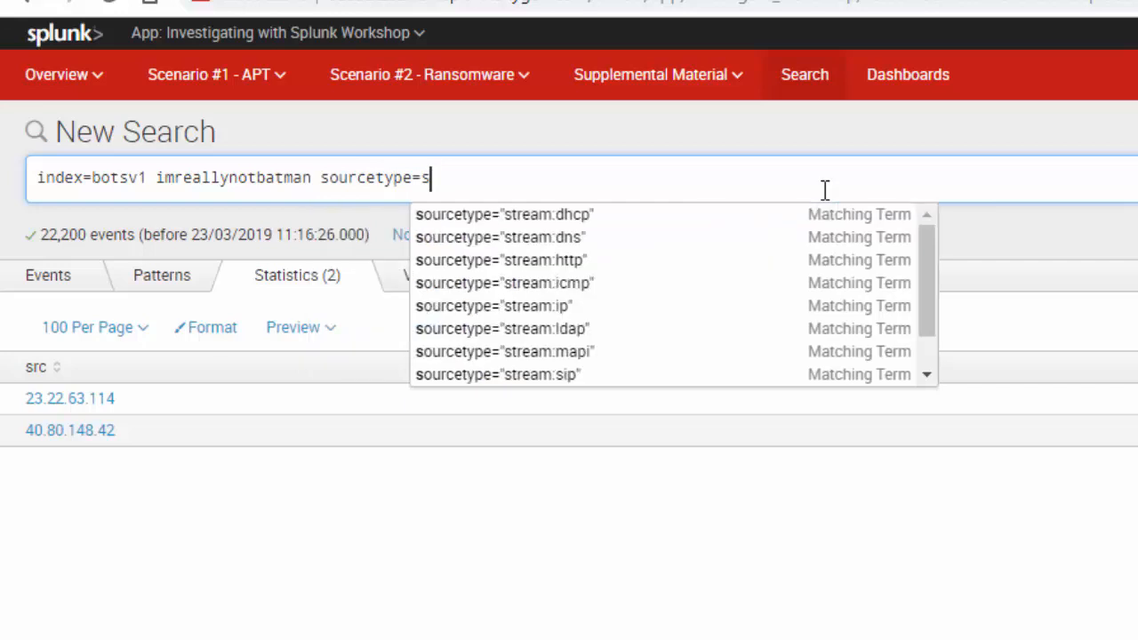
{"action": "type", "text": "ur"}
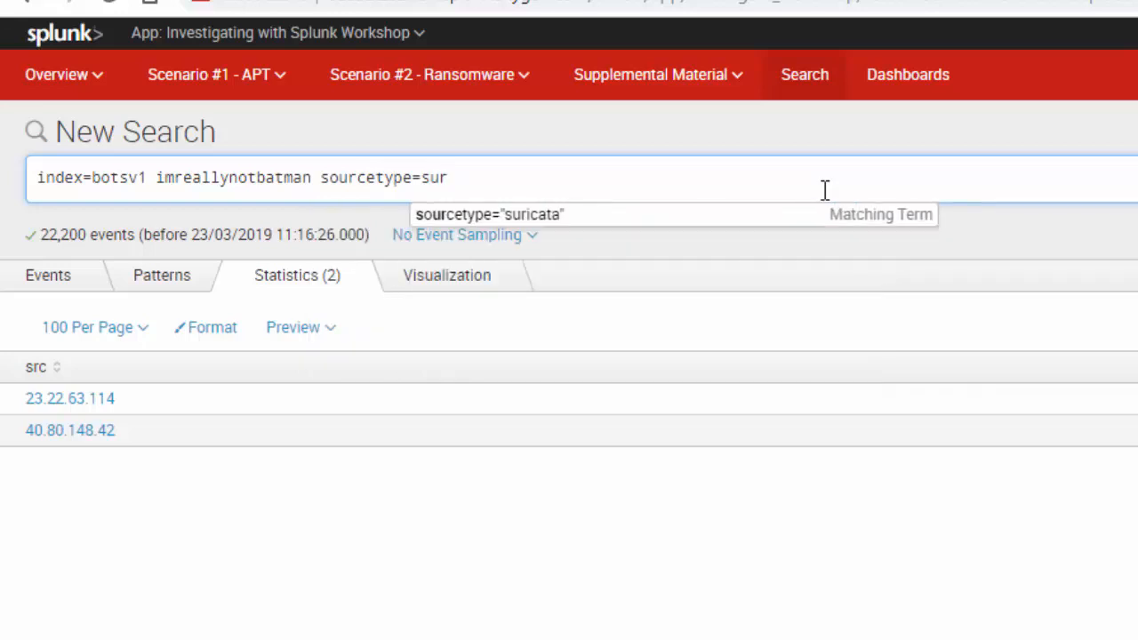
{"action": "key", "text": "Down"}
{"action": "key", "text": "Return"}
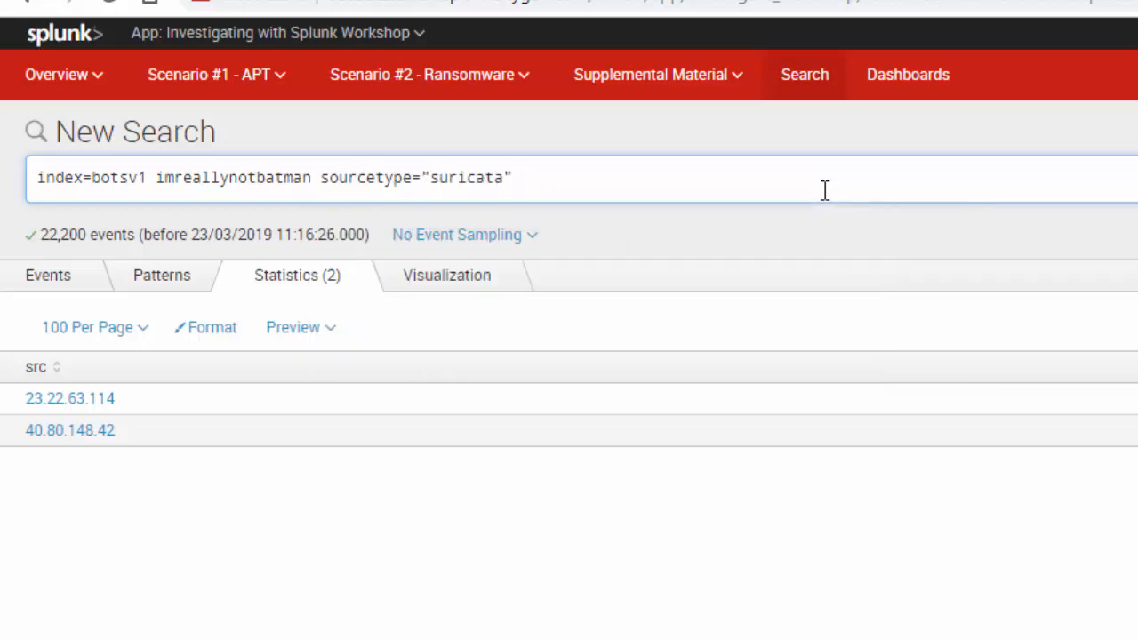
Add the copied source address as src=23.22.63.114 to the Suricata query and run the search.
{"action": "type", "text": "src"}
{"action": "left_click_drag", "start_coordinate": [114, 399], "coordinate": [28, 401]}
{"action": "key", "text": "ctrl+c"}
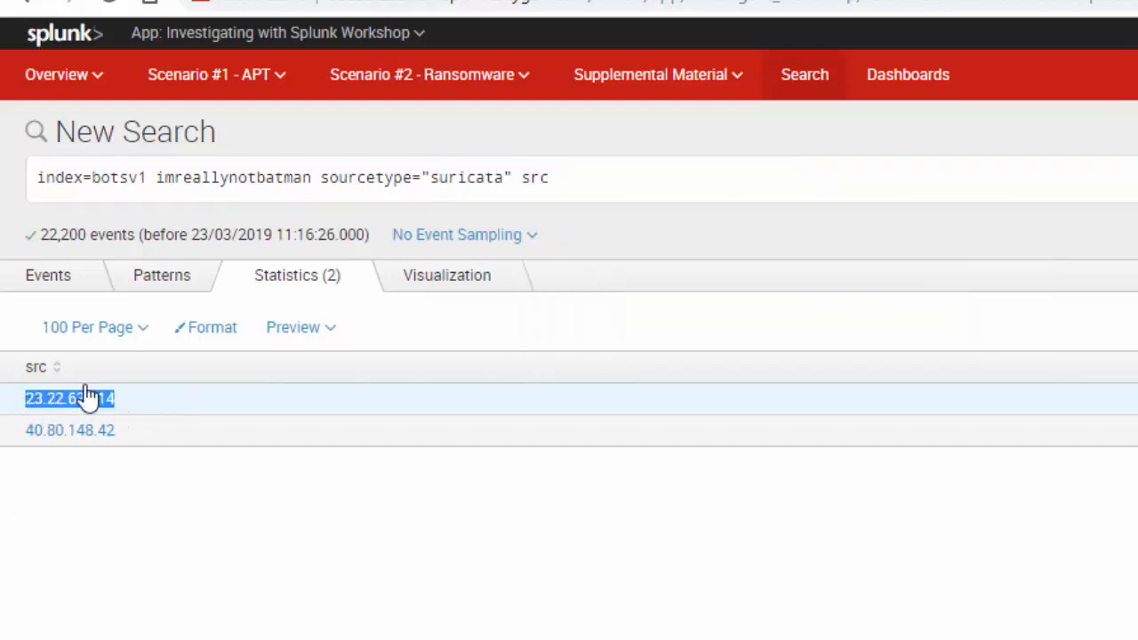
{"action": "left_click", "coordinate": [603, 185]}
{"action": "key", "text": "BackSpace"}
{"action": "type", "text": "="}
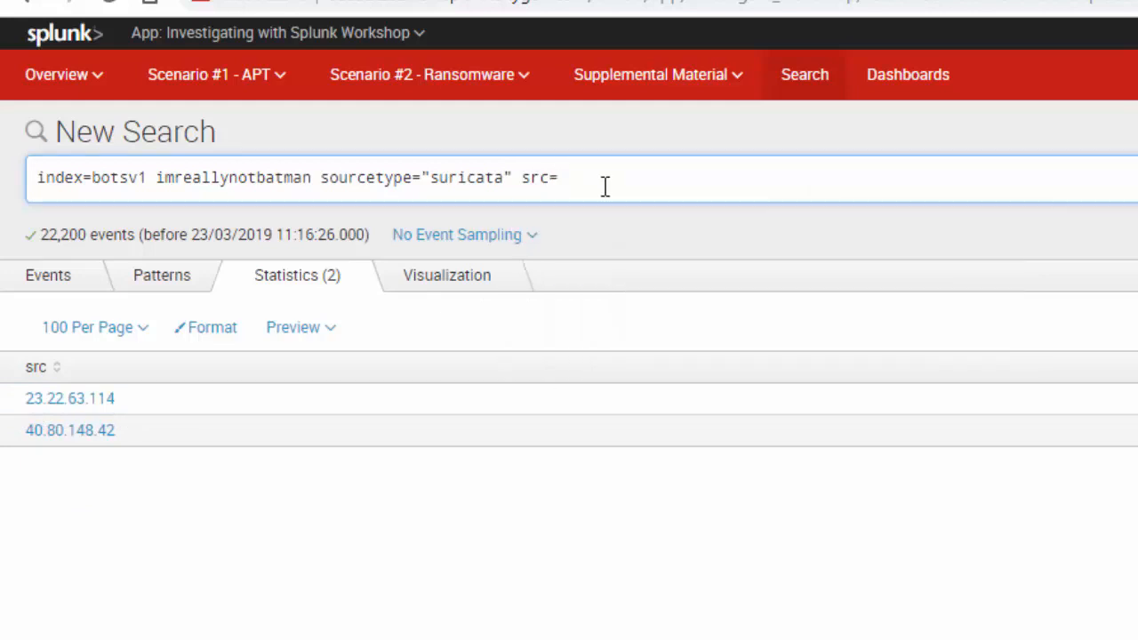
{"action": "key", "text": "ctrl+v"}
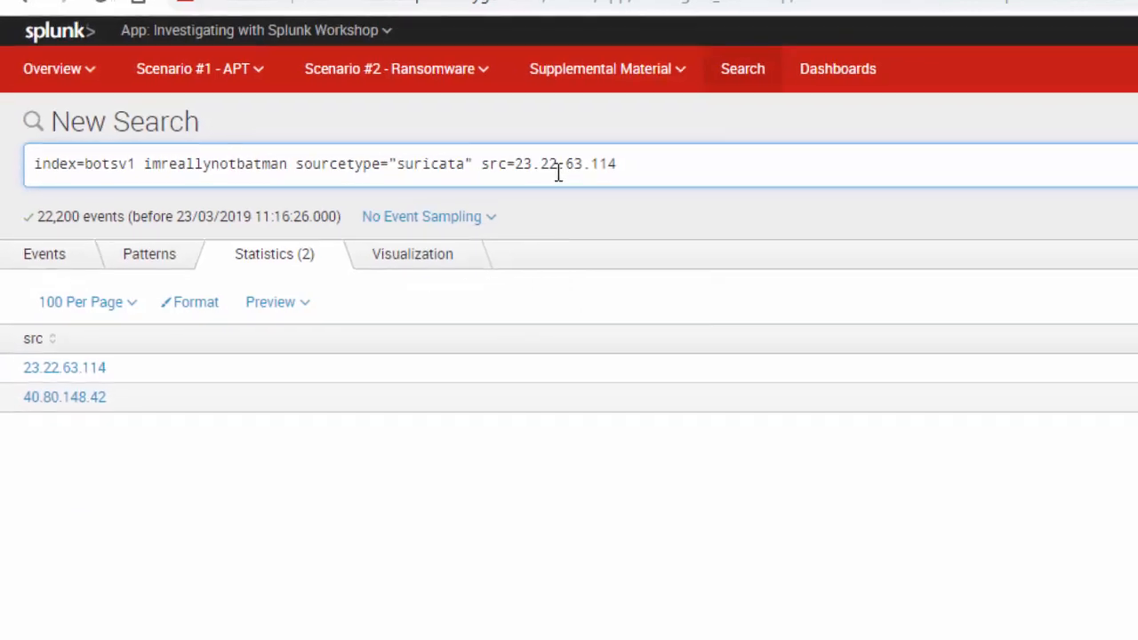
{"action": "key", "text": "Return"}
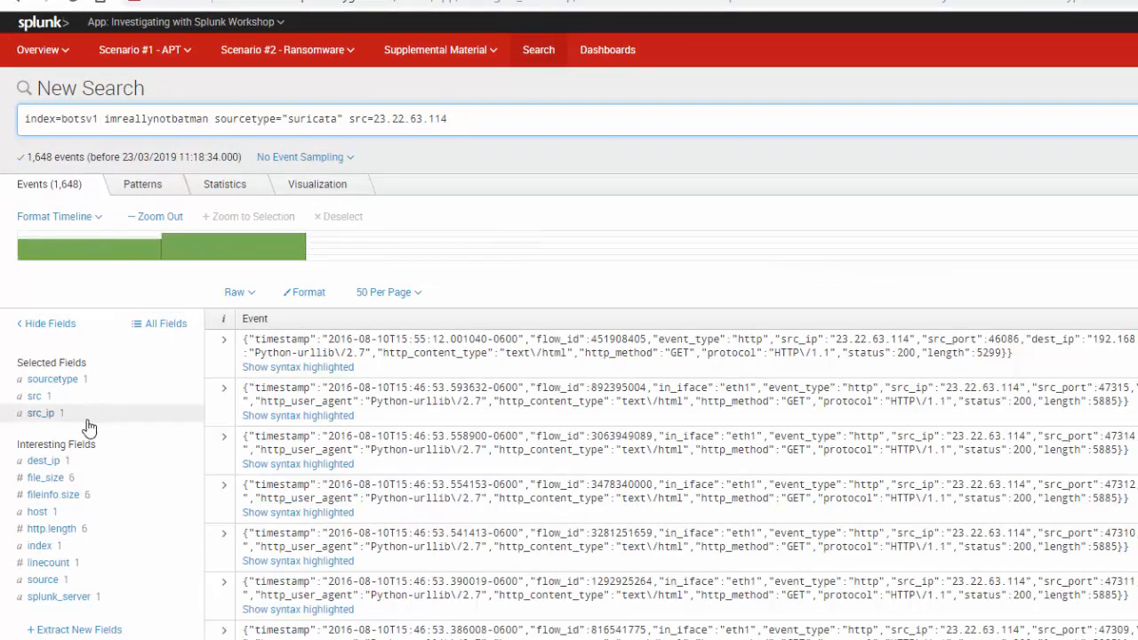
Inspect the dest_ip field's values for the Suricata events and switch the search to Smart Mode.
{"action": "left_click", "coordinate": [44, 460]}
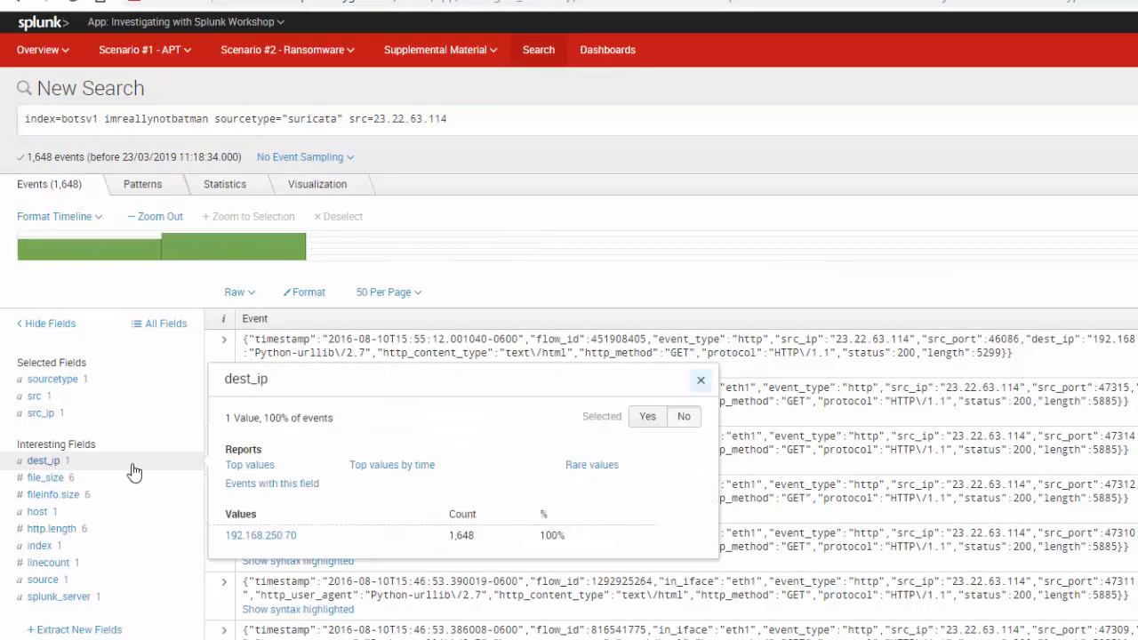
{"action": "left_click", "coordinate": [170, 622]}
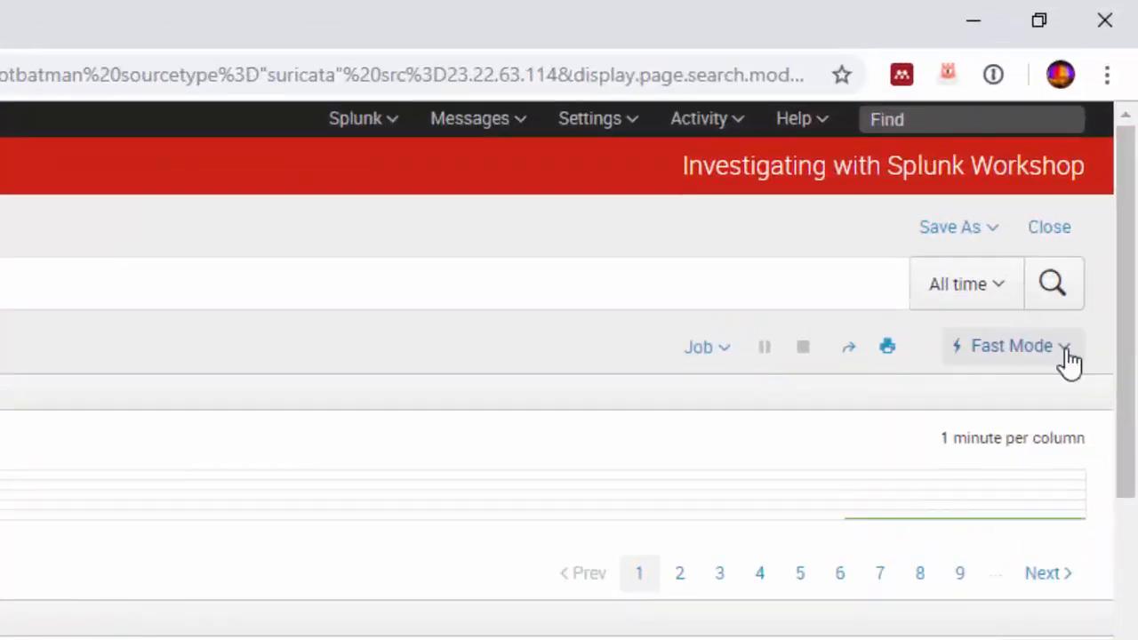
{"action": "left_click", "coordinate": [1066, 356]}
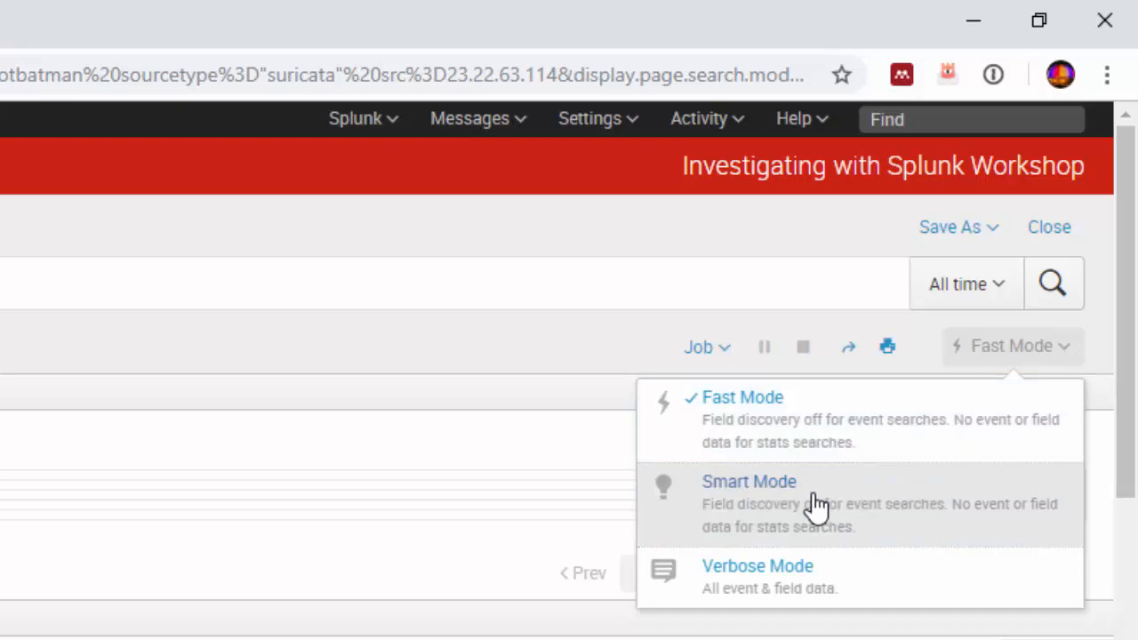
{"action": "left_click", "coordinate": [814, 505]}
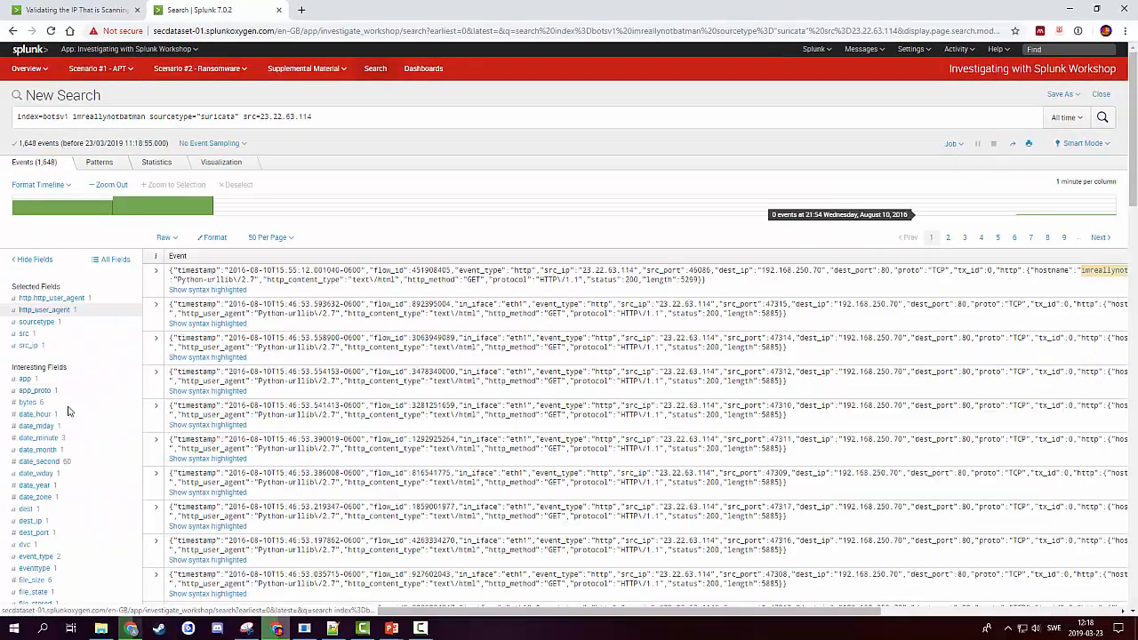
{"action": "scroll", "coordinate": [124, 369], "scroll_direction": "down", "scroll_amount": 4}
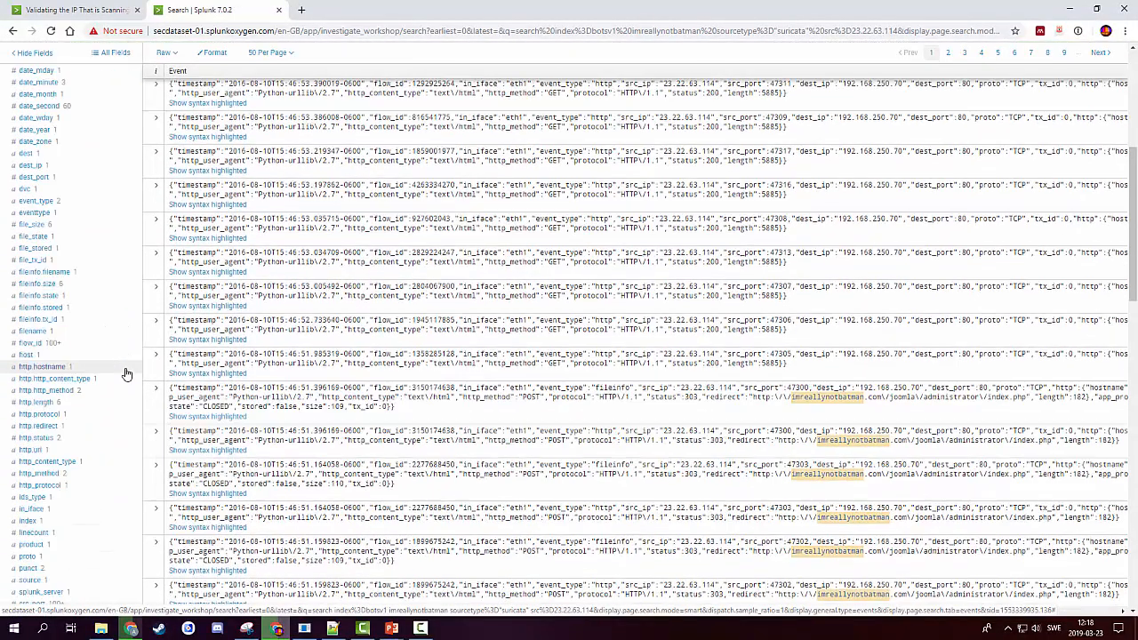
Try counting the Suricata events from 23.22.63.114 per signature by appending | stats count by signature and running the search.
{"action": "scroll", "coordinate": [126, 374], "scroll_direction": "up", "scroll_amount": 5}
{"action": "left_click", "coordinate": [421, 127]}
{"action": "type", "text": "|"}
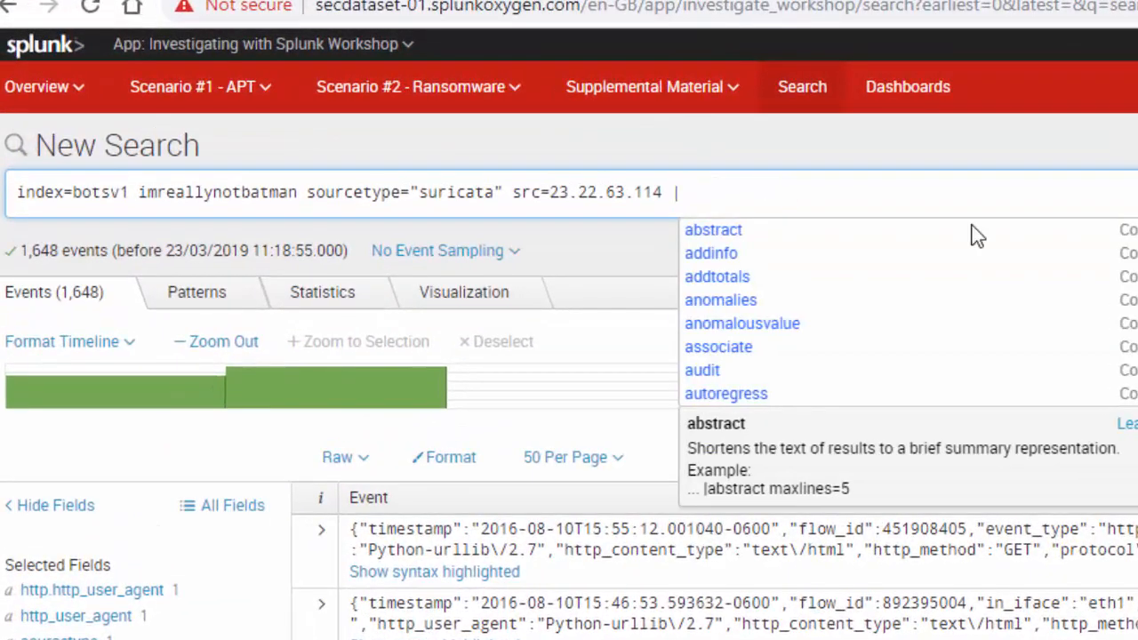
{"action": "type", "text": " stats count by signat"}
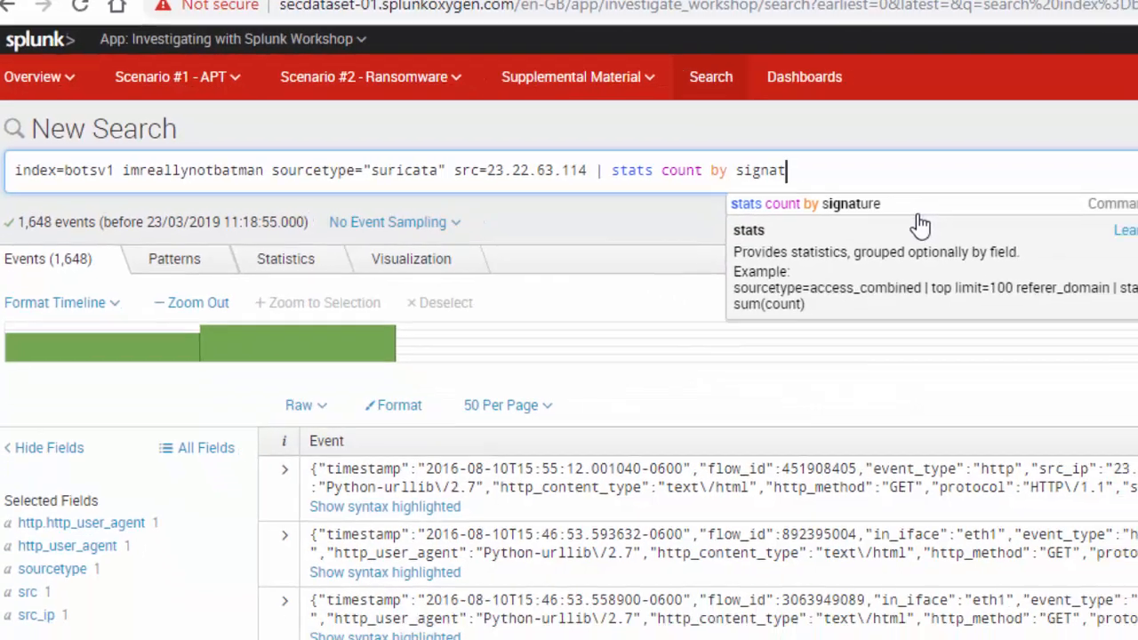
{"action": "type", "text": "ure"}
{"action": "key", "text": "Return"}
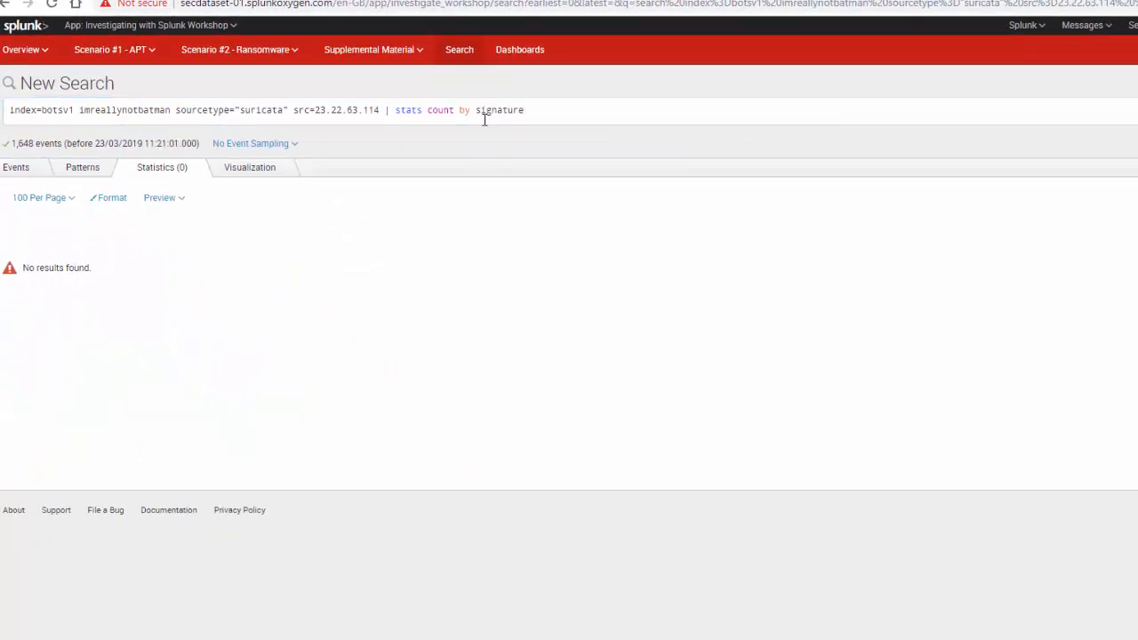
Remove the stats count by signature command from the query and rerun the Suricata search for src=23.22.63.114.
{"action": "triple_click", "coordinate": [483, 116]}
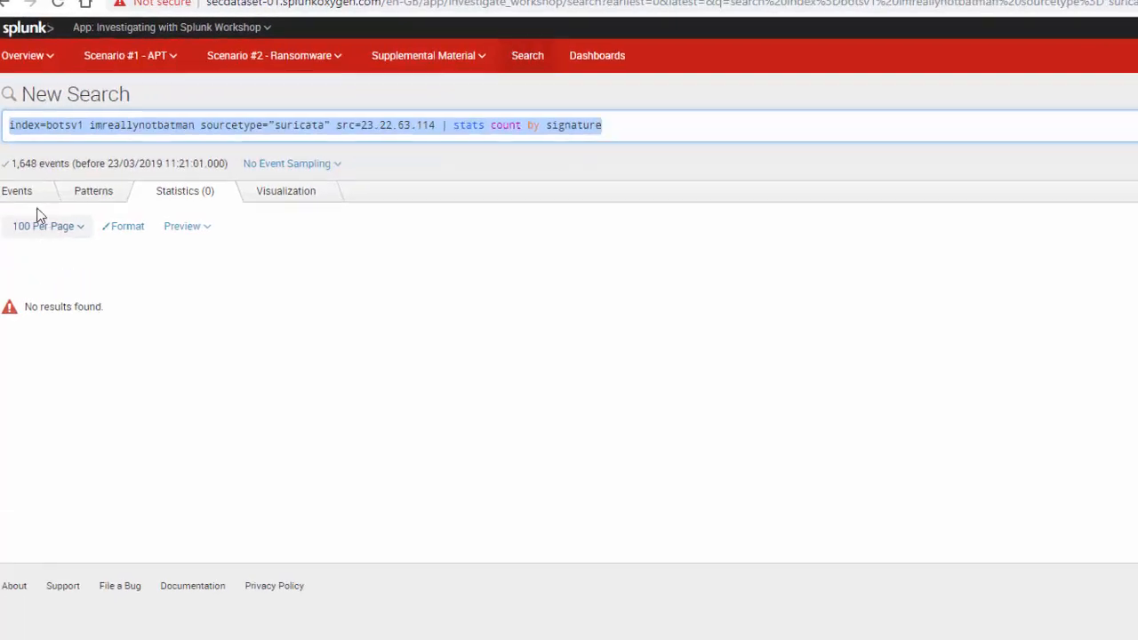
{"action": "left_click", "coordinate": [749, 125]}
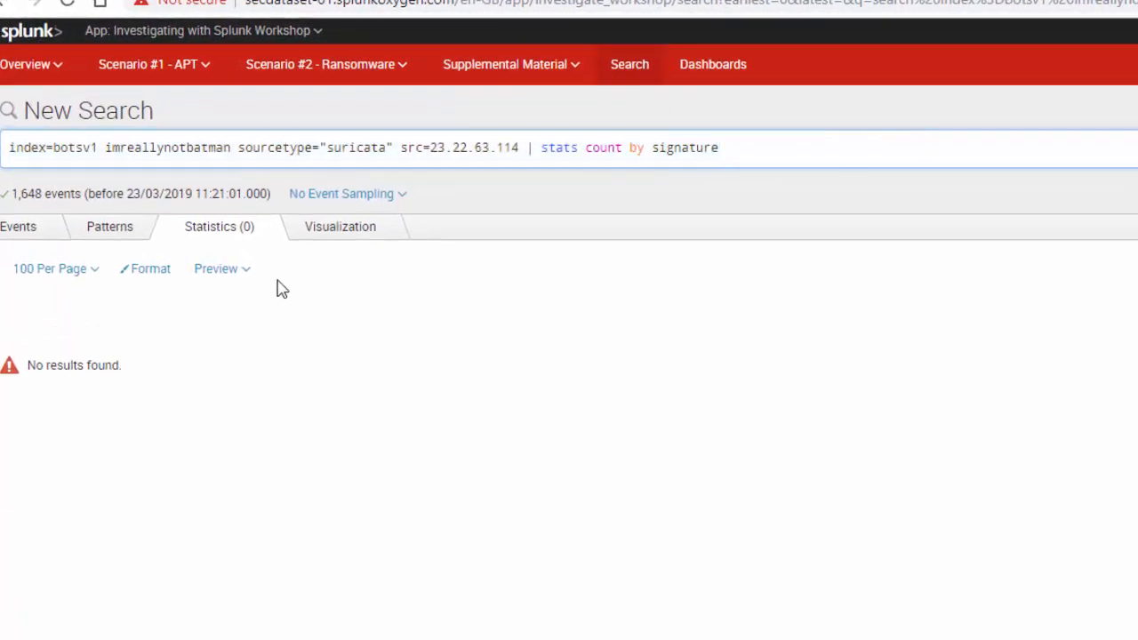
{"action": "key", "text": "BackSpace"}
{"action": "key", "text": "BackSpace"}
{"action": "key", "text": "BackSpace"}
{"action": "key", "text": "BackSpace"}
{"action": "key", "text": "BackSpace"}
{"action": "key", "text": "BackSpace"}
{"action": "key", "text": "BackSpace"}
{"action": "key", "text": "BackSpace"}
{"action": "key", "text": "BackSpace"}
{"action": "key", "text": "BackSpace"}
{"action": "key", "text": "BackSpace"}
{"action": "key", "text": "BackSpace"}
{"action": "key", "text": "BackSpace"}
{"action": "key", "text": "BackSpace"}
{"action": "key", "text": "BackSpace"}
{"action": "key", "text": "BackSpace"}
{"action": "key", "text": "BackSpace"}
{"action": "key", "text": "BackSpace"}
{"action": "key", "text": "BackSpace"}
{"action": "key", "text": "BackSpace"}
{"action": "key", "text": "Return"}
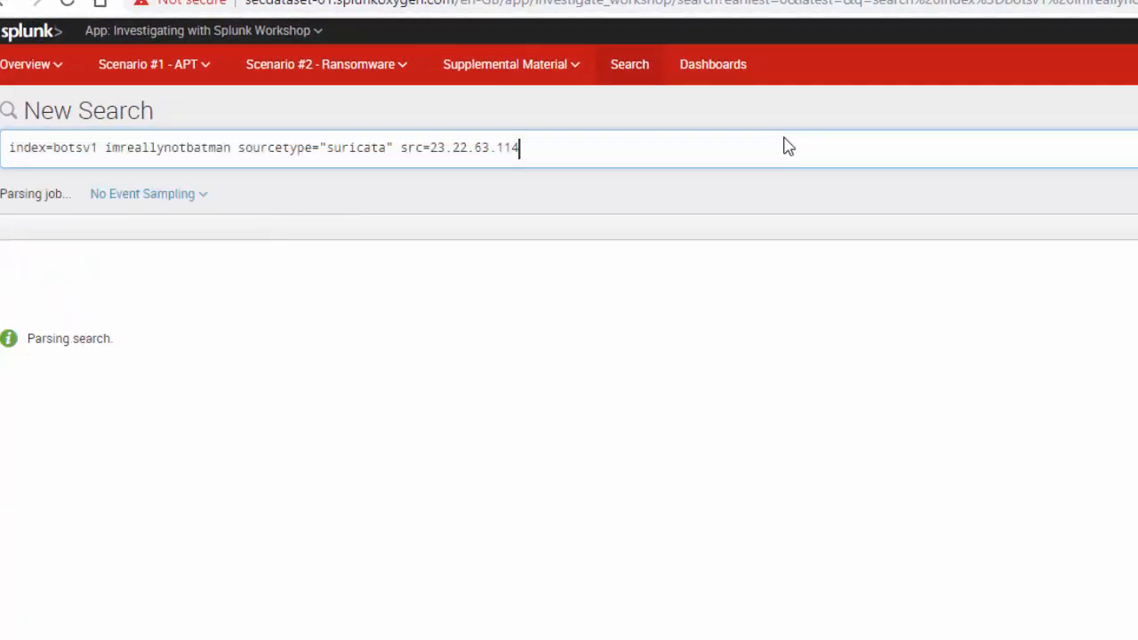
Examine the url field's values to see which page 23.22.63.114 requested.
{"action": "scroll", "coordinate": [533, 222], "scroll_direction": "down", "scroll_amount": 3}
{"action": "scroll", "coordinate": [533, 224], "scroll_direction": "down", "scroll_amount": 8}
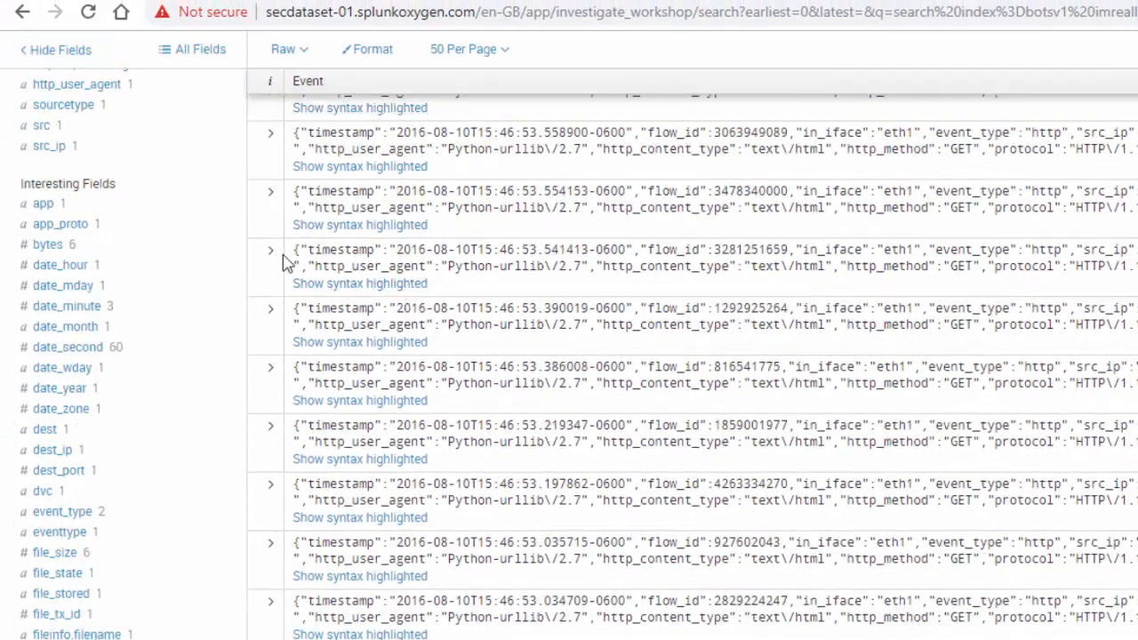
{"action": "scroll", "coordinate": [231, 248], "scroll_direction": "down", "scroll_amount": 4}
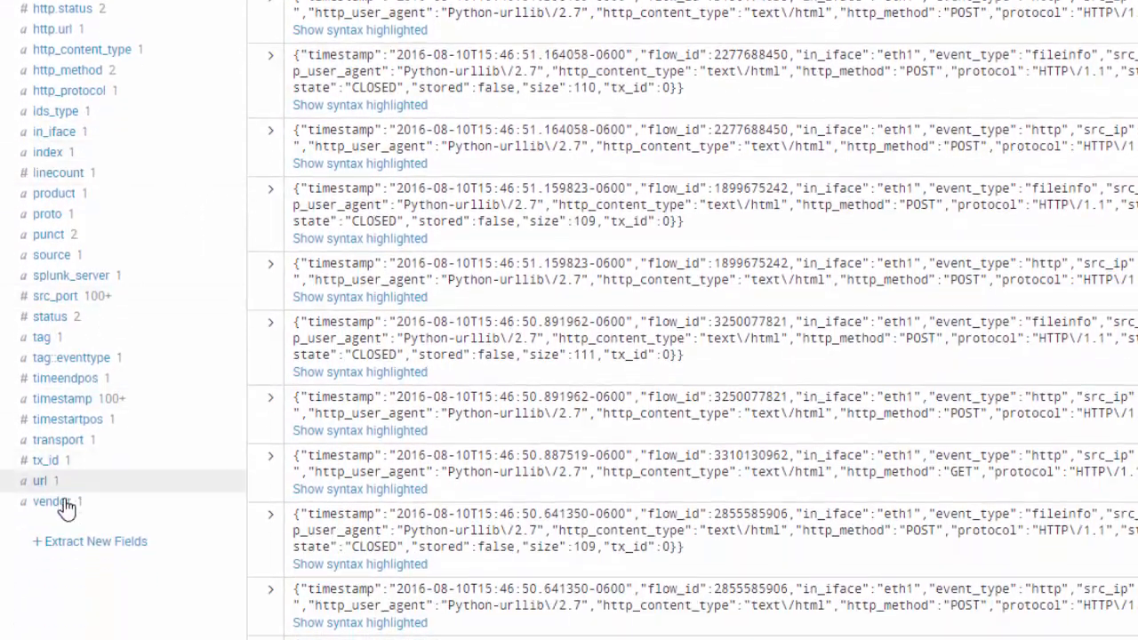
{"action": "left_click", "coordinate": [46, 485]}
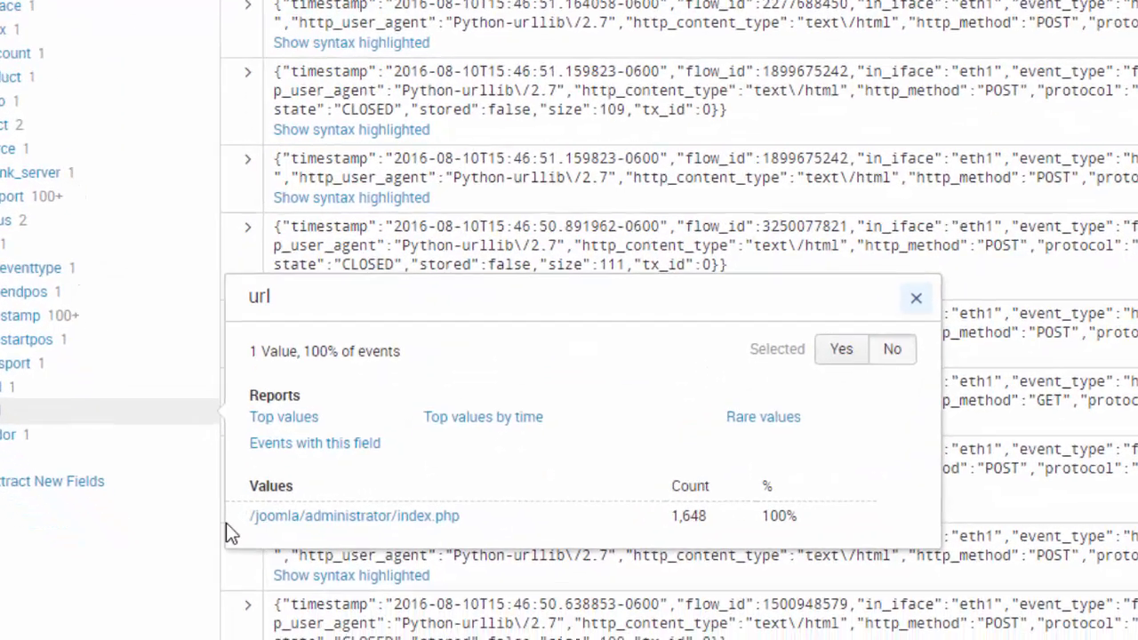
{"action": "triple_click", "coordinate": [293, 576]}
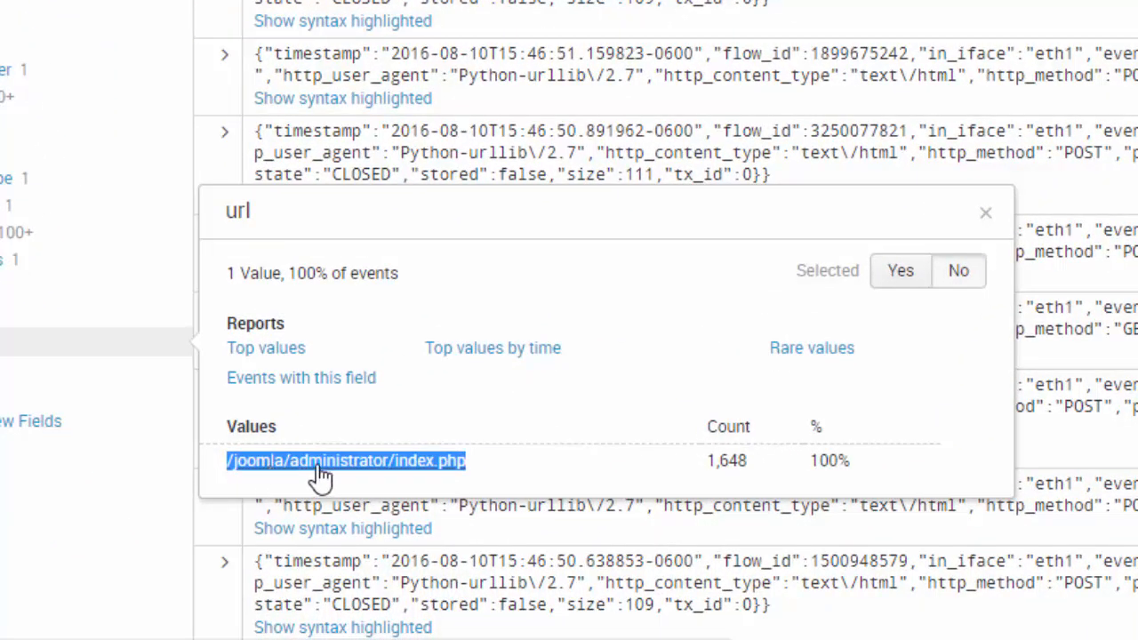
{"action": "left_click", "coordinate": [483, 479]}
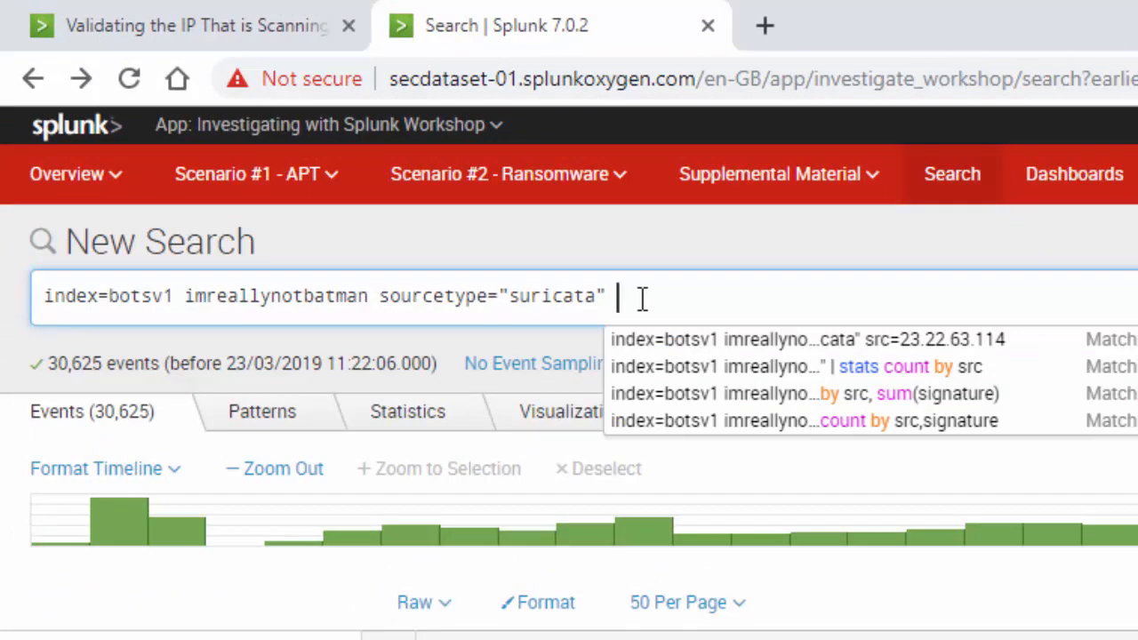
Append | stats count by src, signature to the imreallynotbatman Suricata query and run it.
{"action": "key", "text": "BackSpace"}
{"action": "type", "text": "|"}
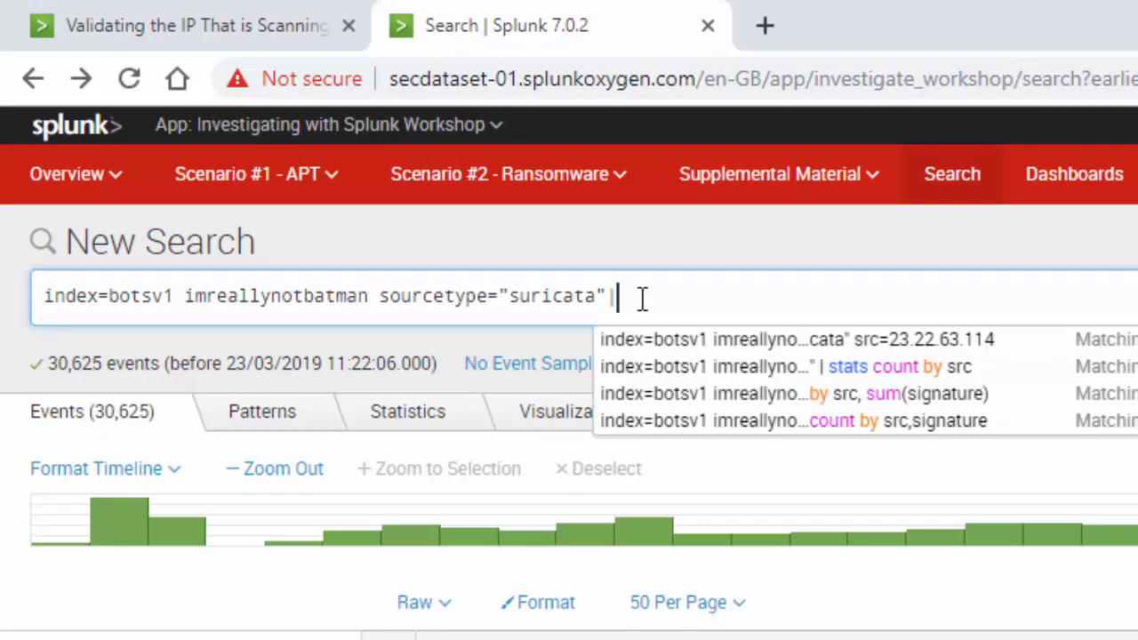
{"action": "type", "text": " groupo"}
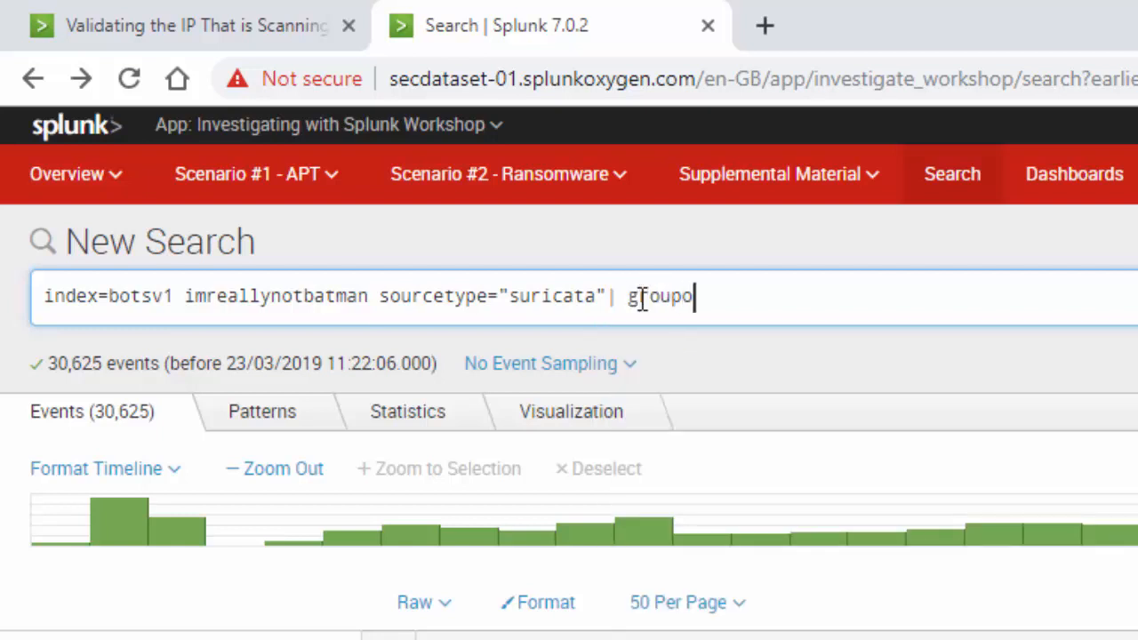
{"action": "key", "text": "BackSpace"}
{"action": "key", "text": "BackSpace"}
{"action": "key", "text": "BackSpace"}
{"action": "key", "text": "BackSpace"}
{"action": "key", "text": "BackSpace"}
{"action": "key", "text": "BackSpace"}
{"action": "type", "text": "stats "}
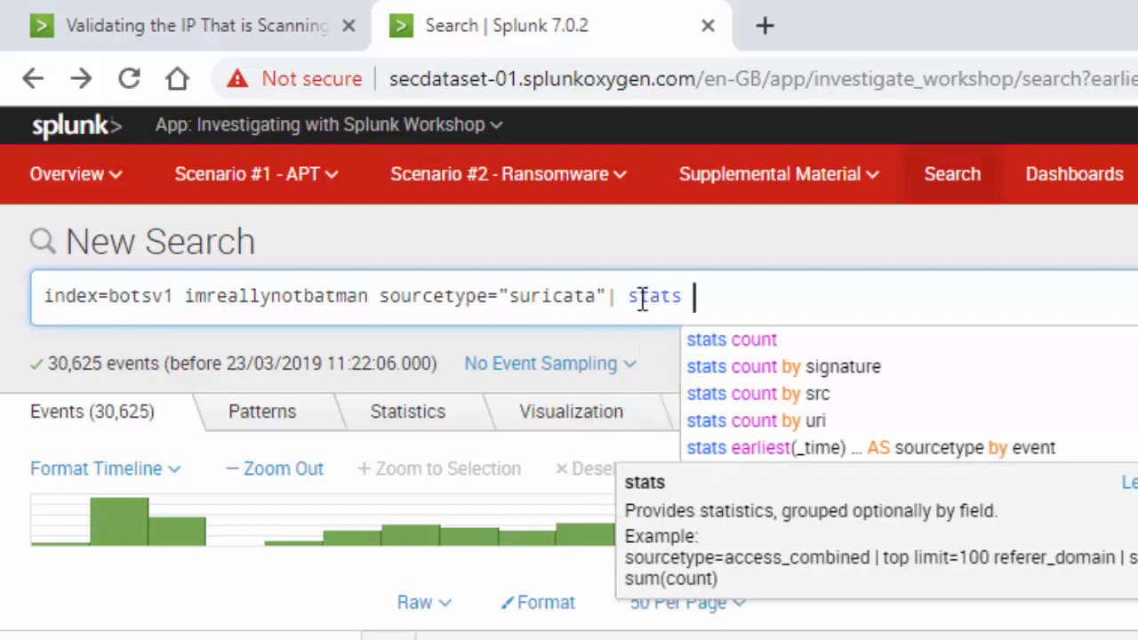
{"action": "type", "text": "count by src"}
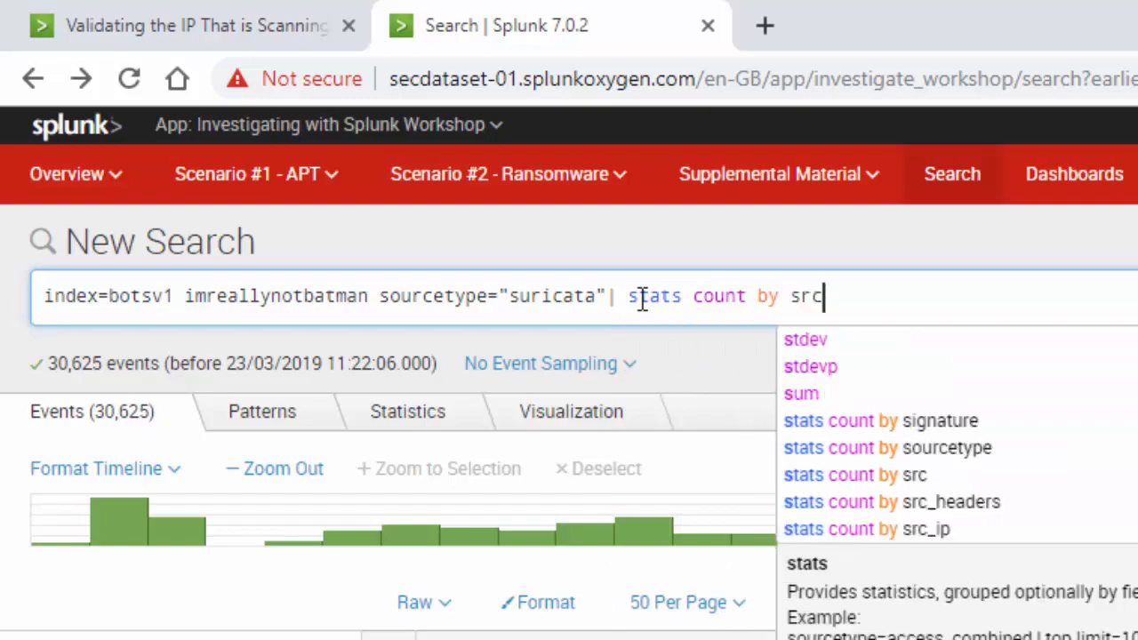
{"action": "type", "text": ", signatu"}
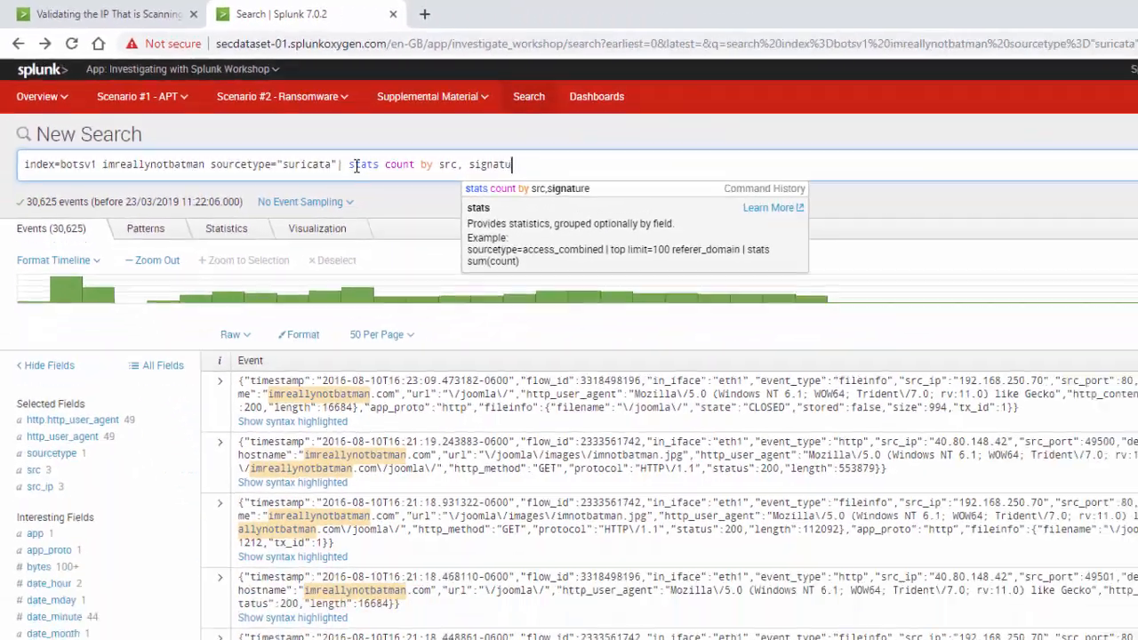
{"action": "type", "text": "re"}
{"action": "key", "text": "Return"}
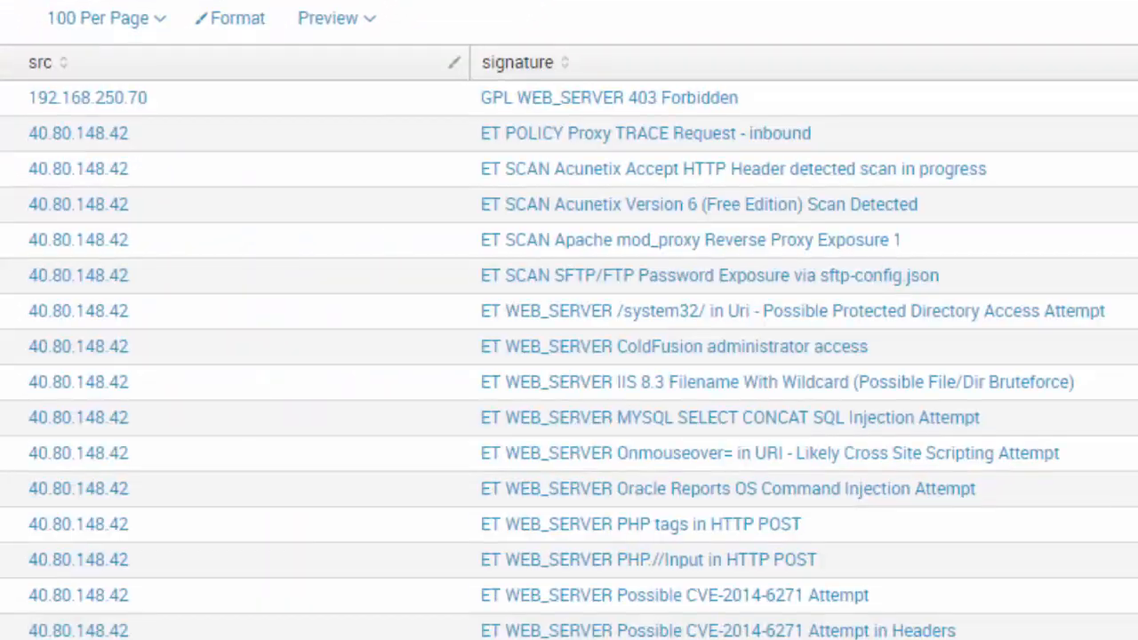
Review the signatures listed for each source address in the statistics table.
{"action": "scroll", "coordinate": [1040, 119], "scroll_direction": "down", "scroll_amount": 8}
{"action": "scroll", "coordinate": [1040, 119], "scroll_direction": "up", "scroll_amount": 8}
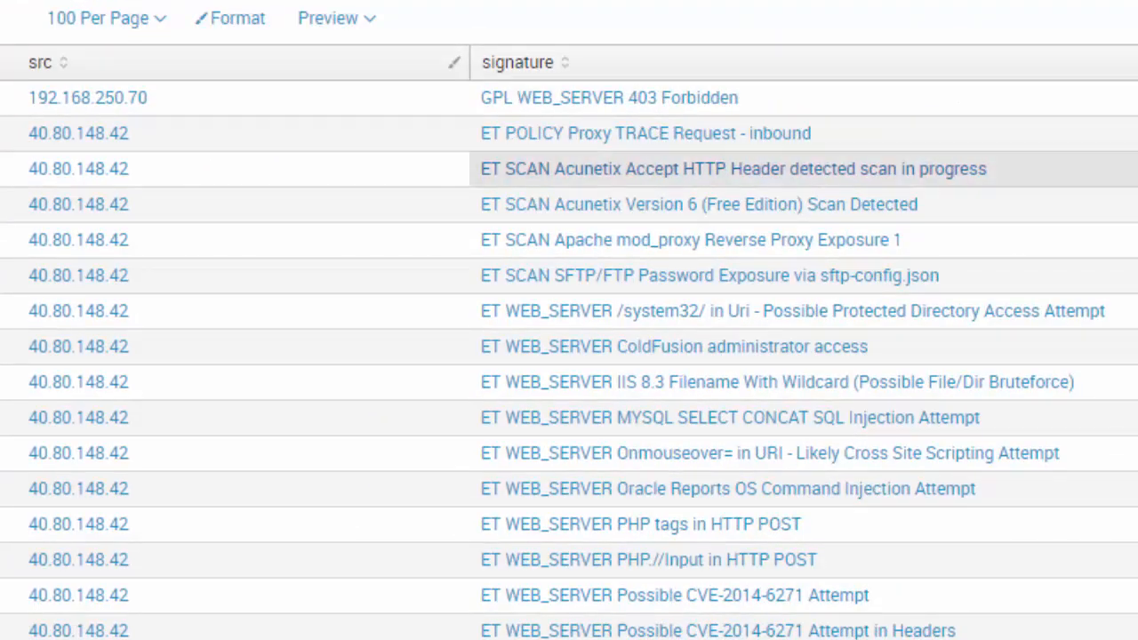
{"action": "scroll", "coordinate": [376, 553], "scroll_direction": "down", "scroll_amount": 10}
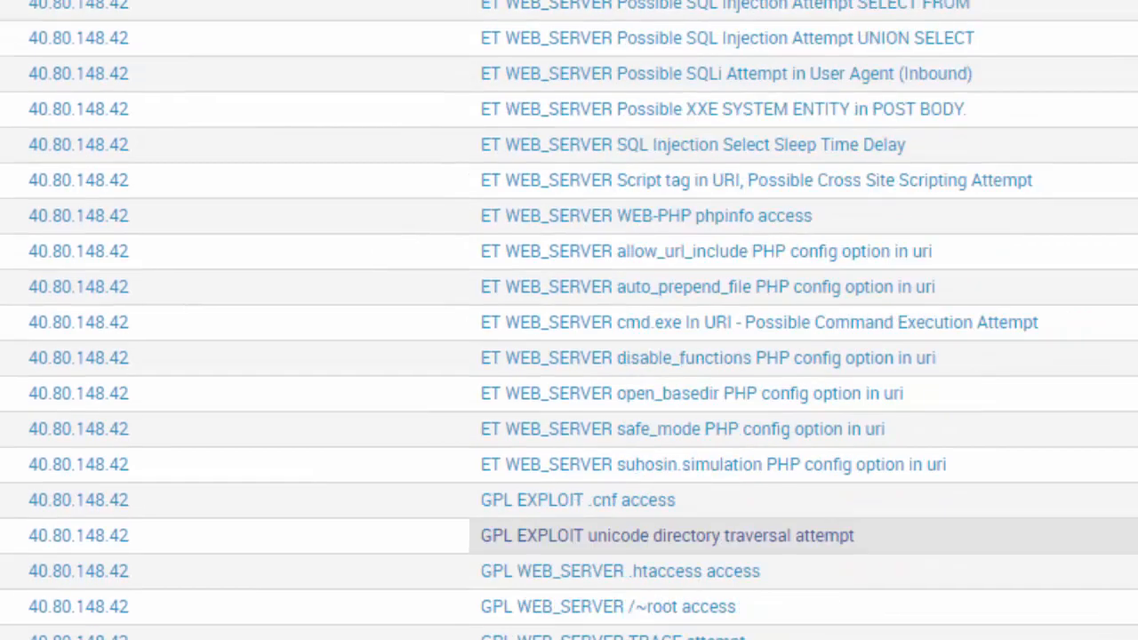
{"action": "scroll", "coordinate": [569, 498], "scroll_direction": "up", "scroll_amount": 10}
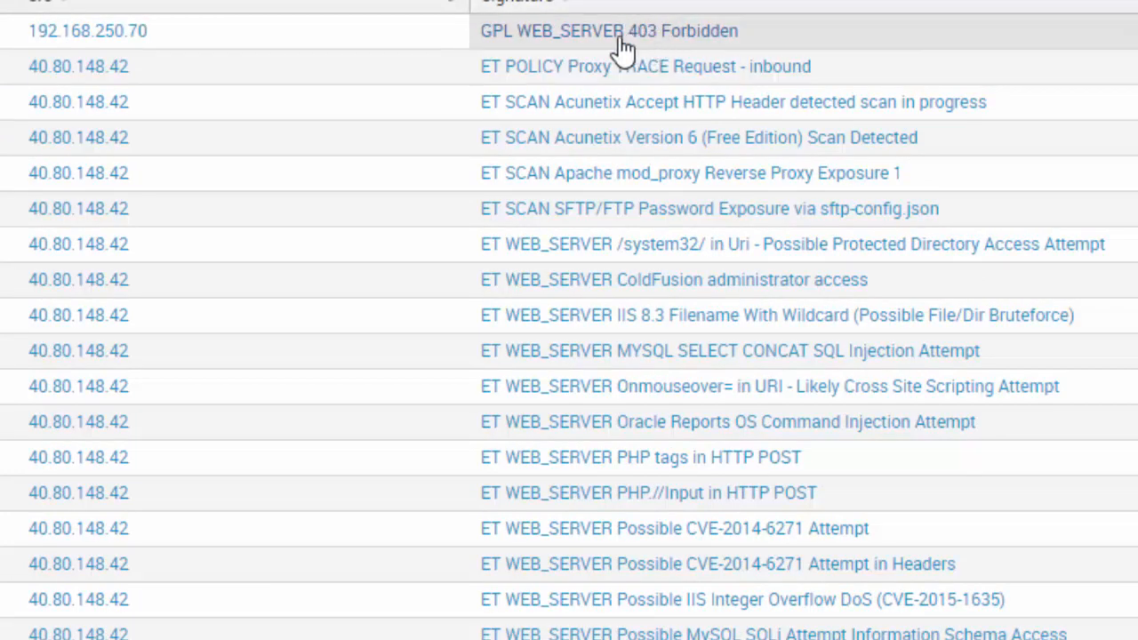
{"action": "scroll", "coordinate": [178, 55], "scroll_direction": "down", "scroll_amount": 10}
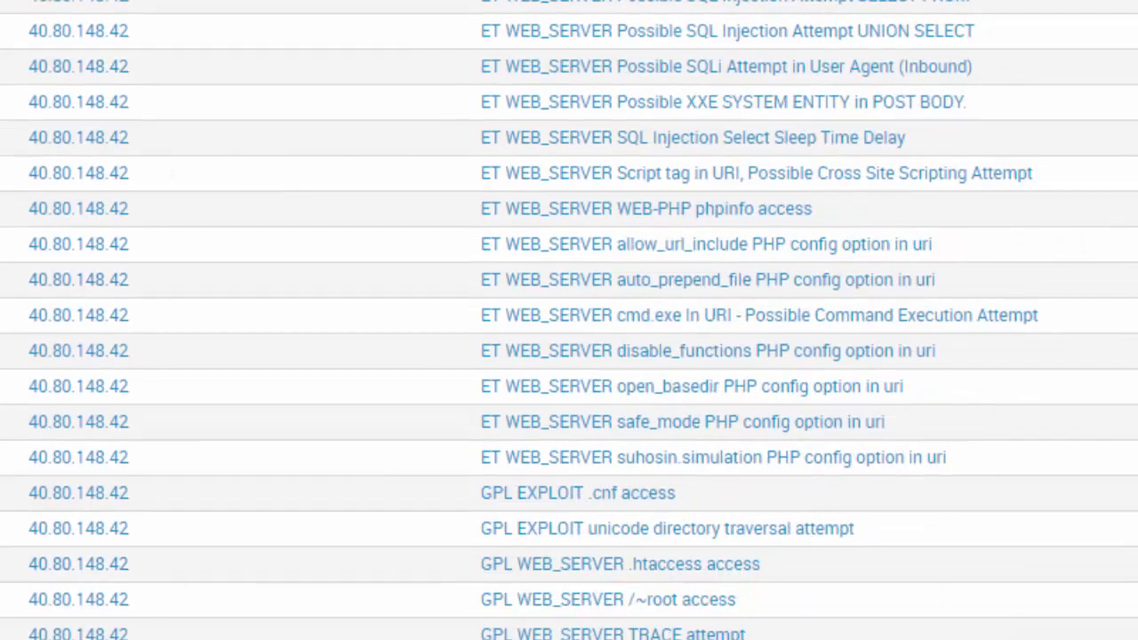
{"action": "scroll", "coordinate": [222, 373], "scroll_direction": "up", "scroll_amount": 10}
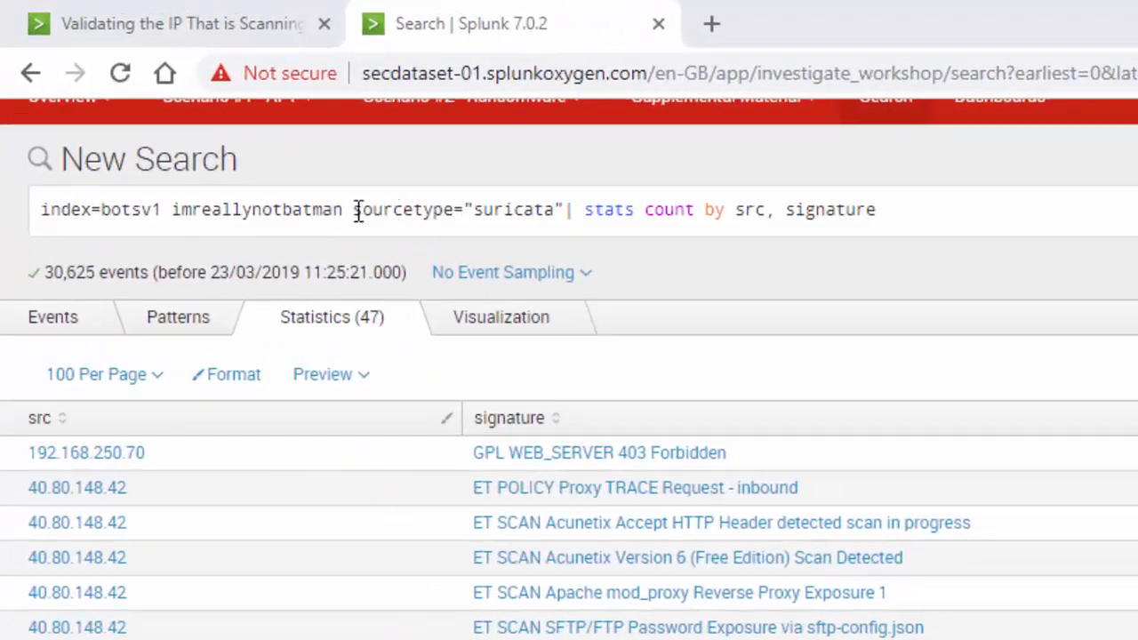
Replace the Suricata sourcetype filter and stats command in the imreallynotbatman query with source="stream:http".
{"action": "double_click", "coordinate": [153, 90]}
{"action": "left_click", "coordinate": [988, 237], "text": "shift"}
{"action": "type", "text": "sosu"}
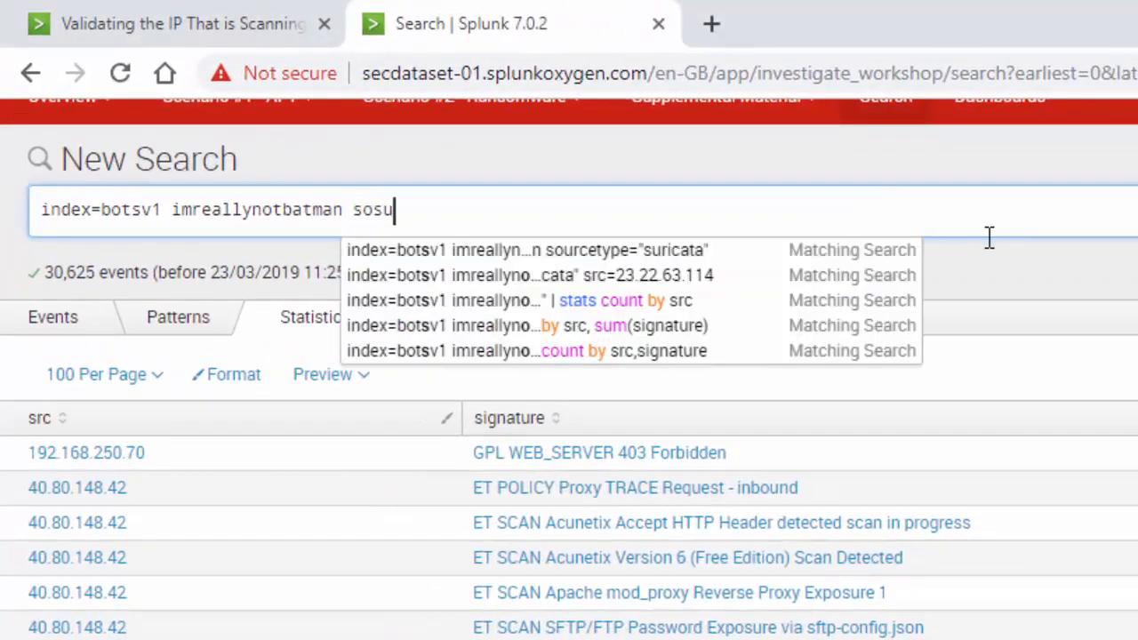
{"action": "key", "text": "BackSpace"}
{"action": "key", "text": "BackSpace"}
{"action": "key", "text": "BackSpace"}
{"action": "type", "text": "ource"}
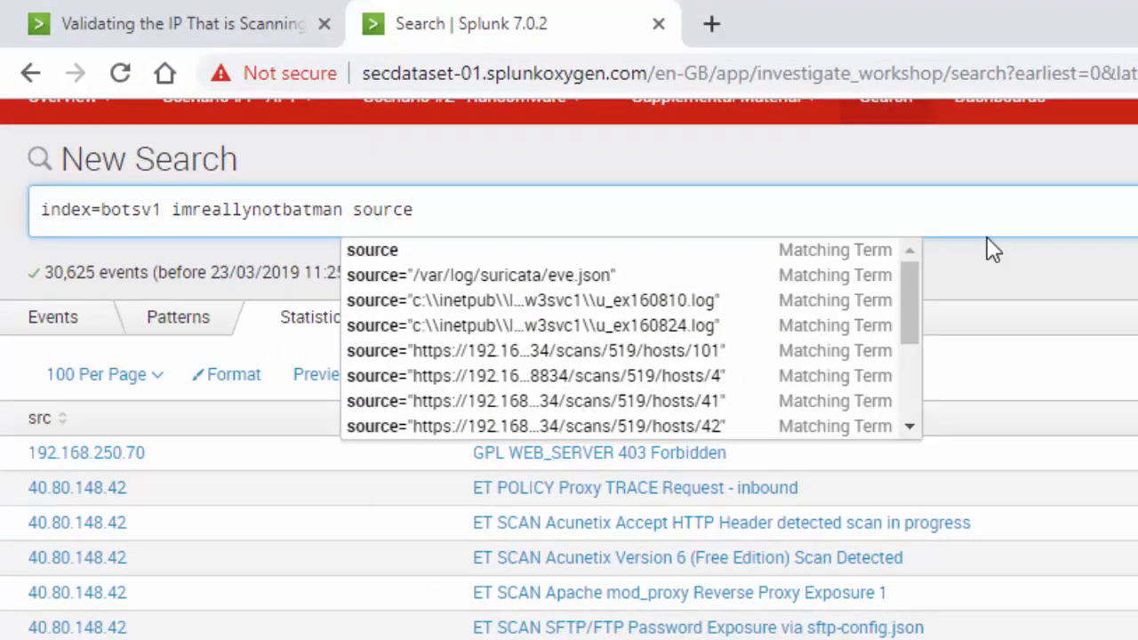
{"action": "type", "text": "=stre"}
{"action": "key", "text": "Down"}
{"action": "key", "text": "Down"}
{"action": "key", "text": "Down"}
{"action": "key", "text": "Down"}
{"action": "key", "text": "Down"}
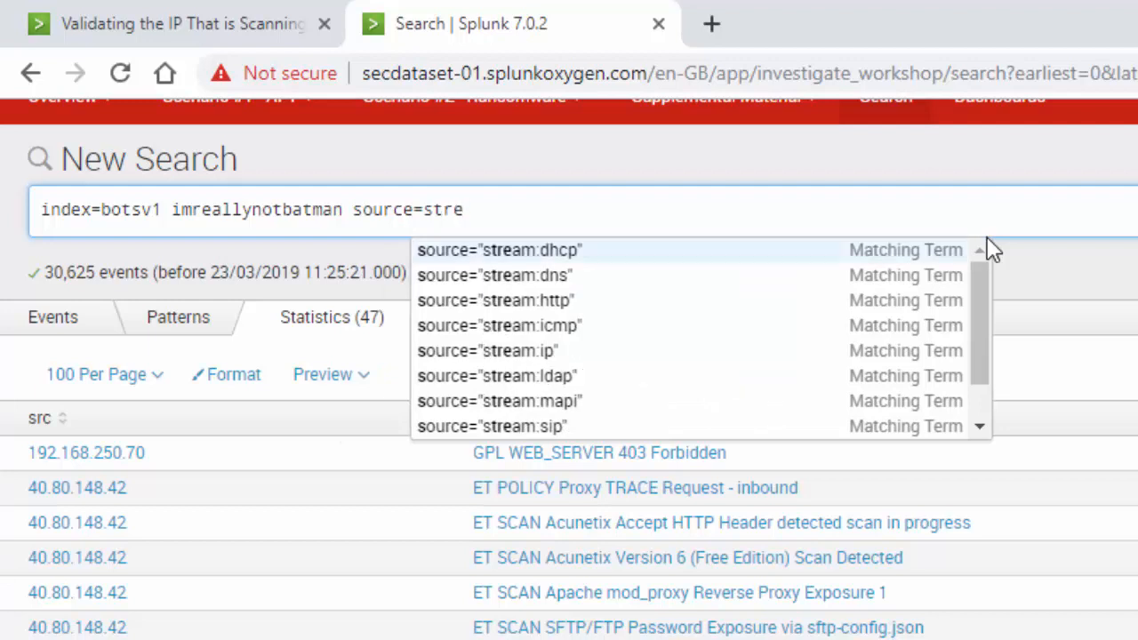
{"action": "key", "text": "Up"}
{"action": "key", "text": "Up"}
{"action": "key", "text": "Up"}
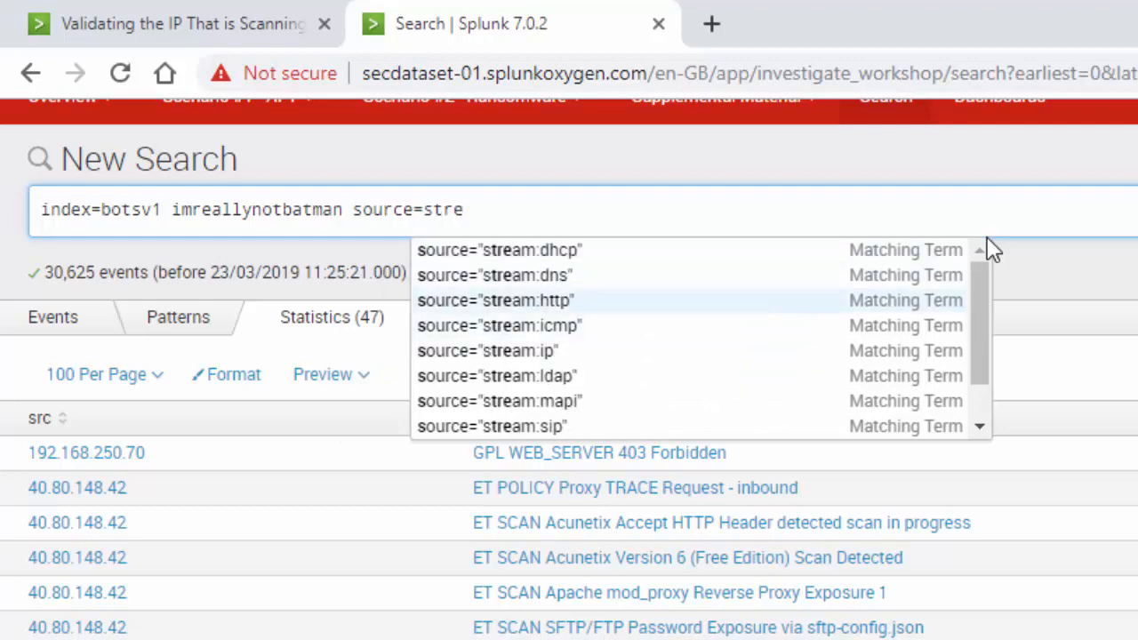
{"action": "key", "text": "Down"}
{"action": "key", "text": "Return"}
Add src=23.22.63.114 to the stream:http query and run the search.
{"action": "type", "text": "src?"}
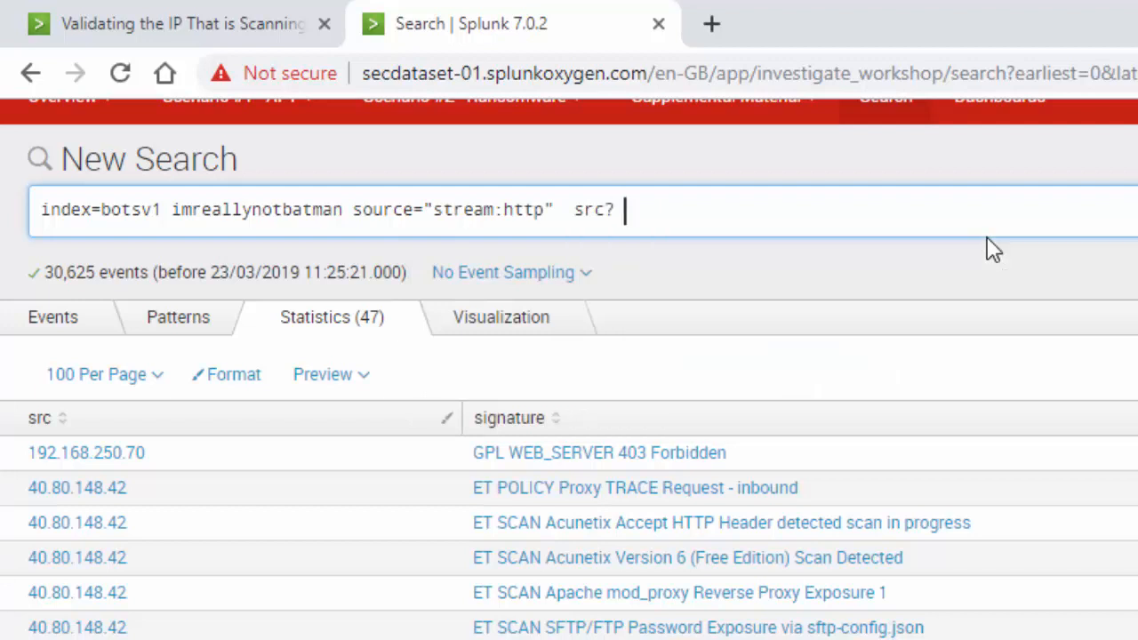
{"action": "key", "text": "BackSpace"}
{"action": "type", "text": "23.22"}
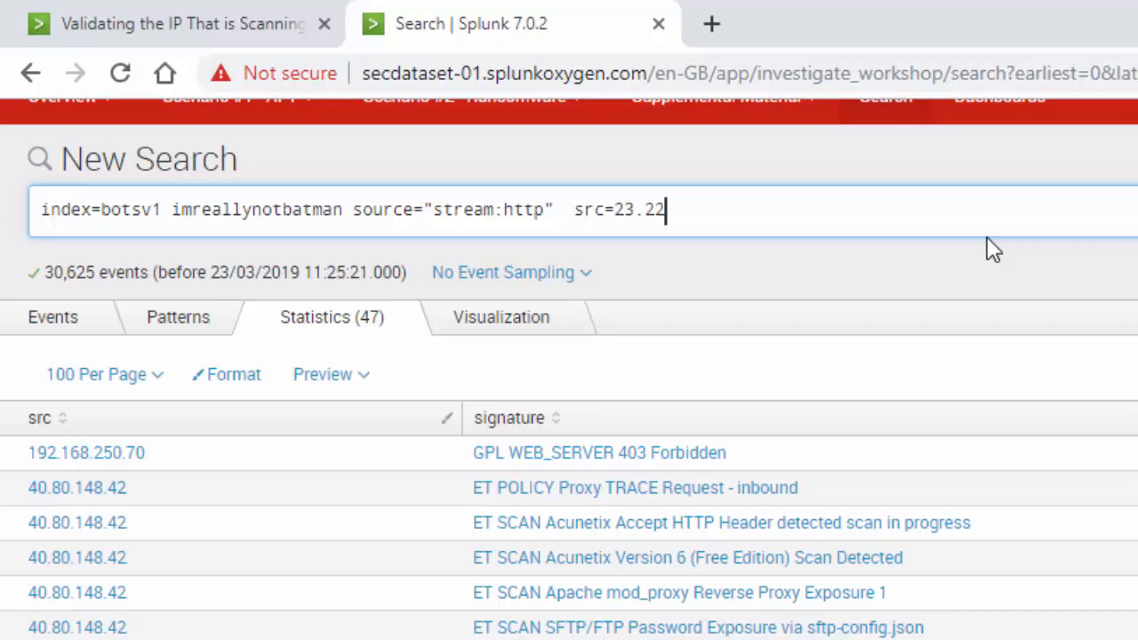
{"action": "type", "text": ".63.114"}
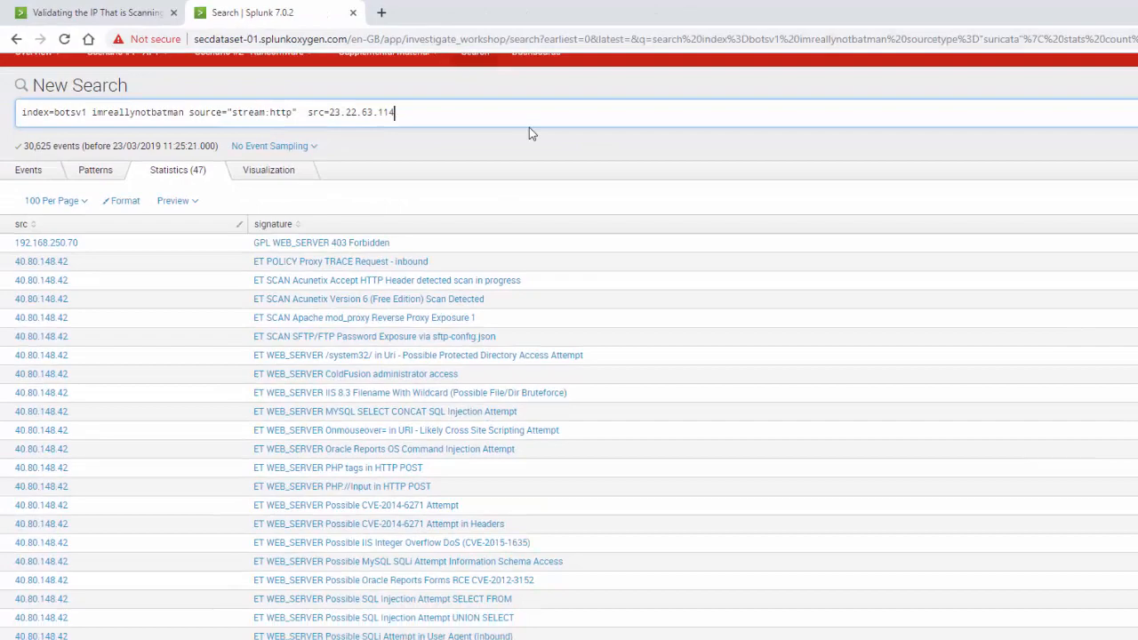
{"action": "key", "text": "Return"}
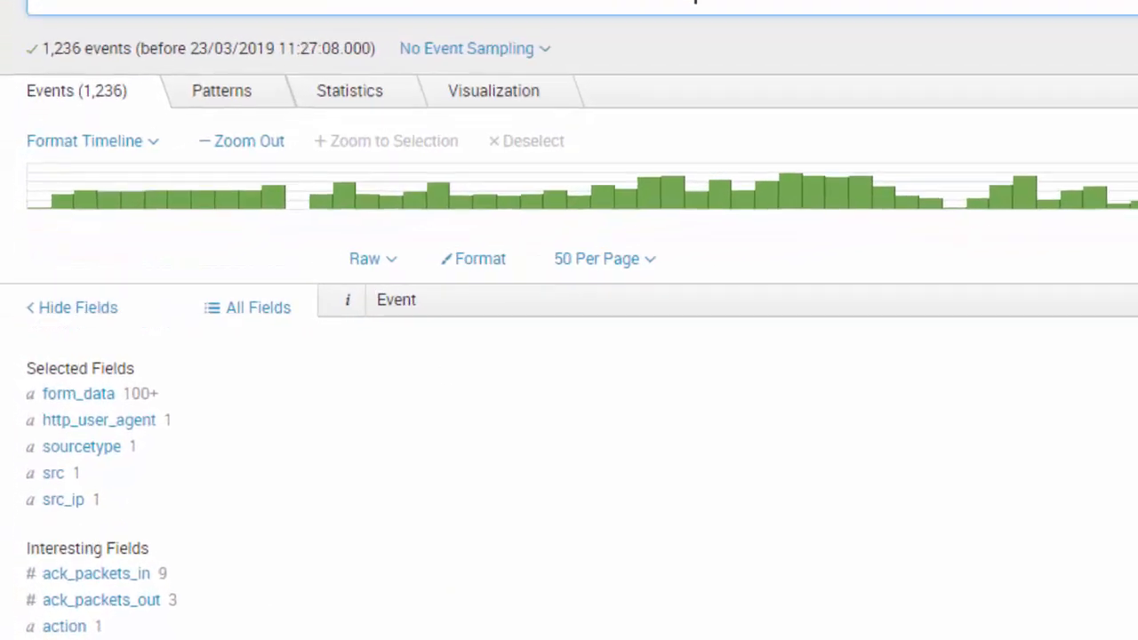
Examine the values of the uri field in the stream:http results for source 23.22.63.114.
{"action": "scroll", "coordinate": [34, 418], "scroll_direction": "down", "scroll_amount": 10}
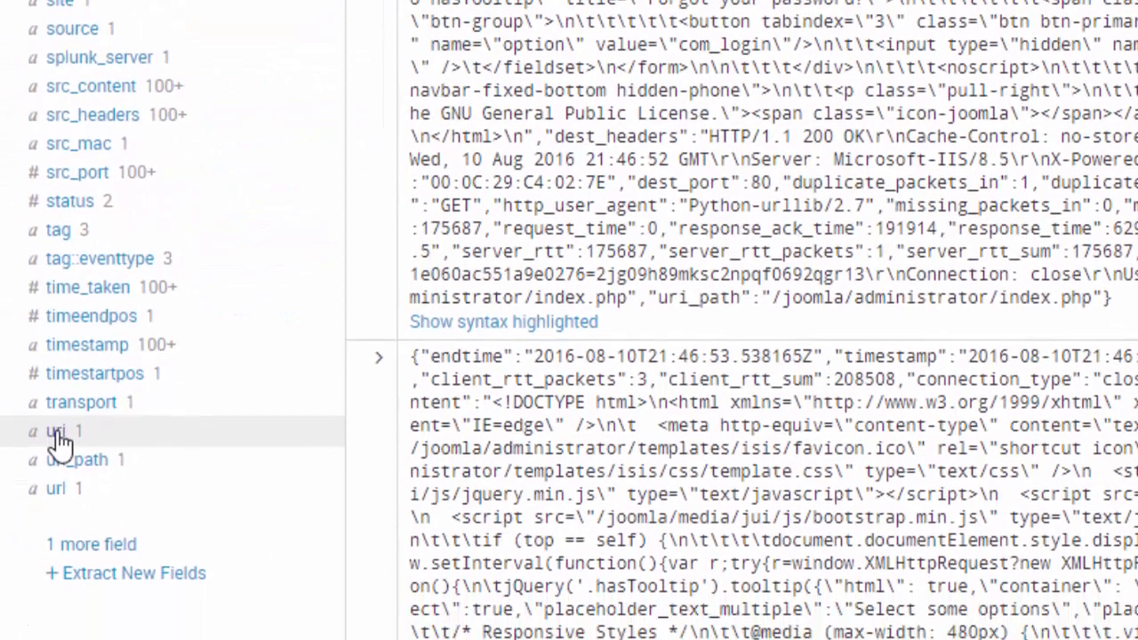
{"action": "scroll", "coordinate": [56, 437], "scroll_direction": "down", "scroll_amount": 1}
{"action": "left_click", "coordinate": [56, 387]}
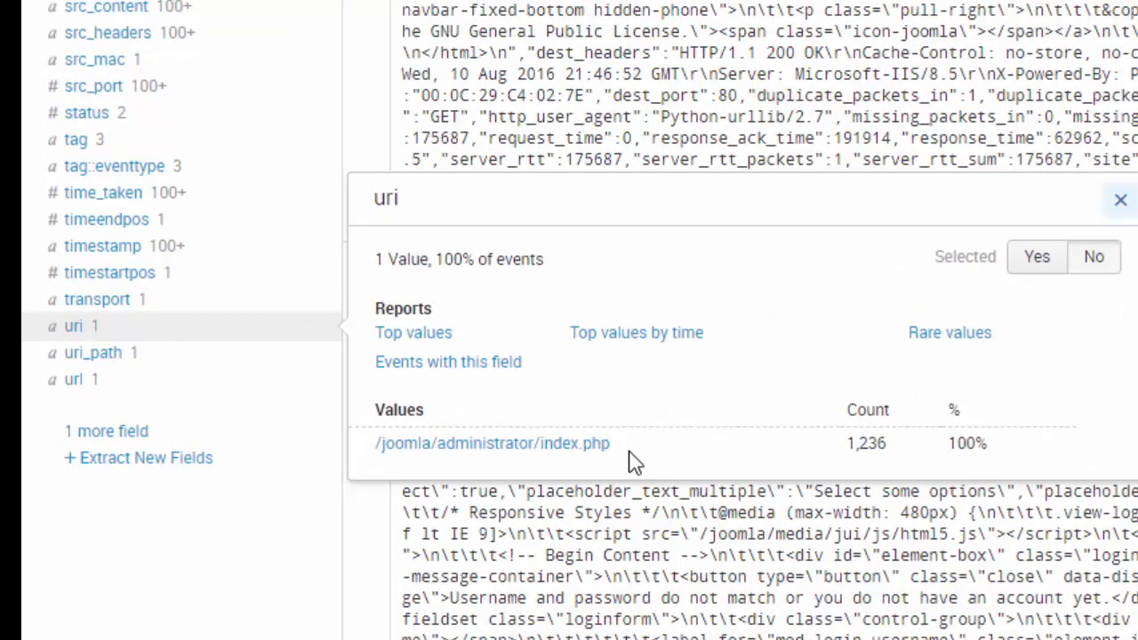
{"action": "double_click", "coordinate": [858, 439]}
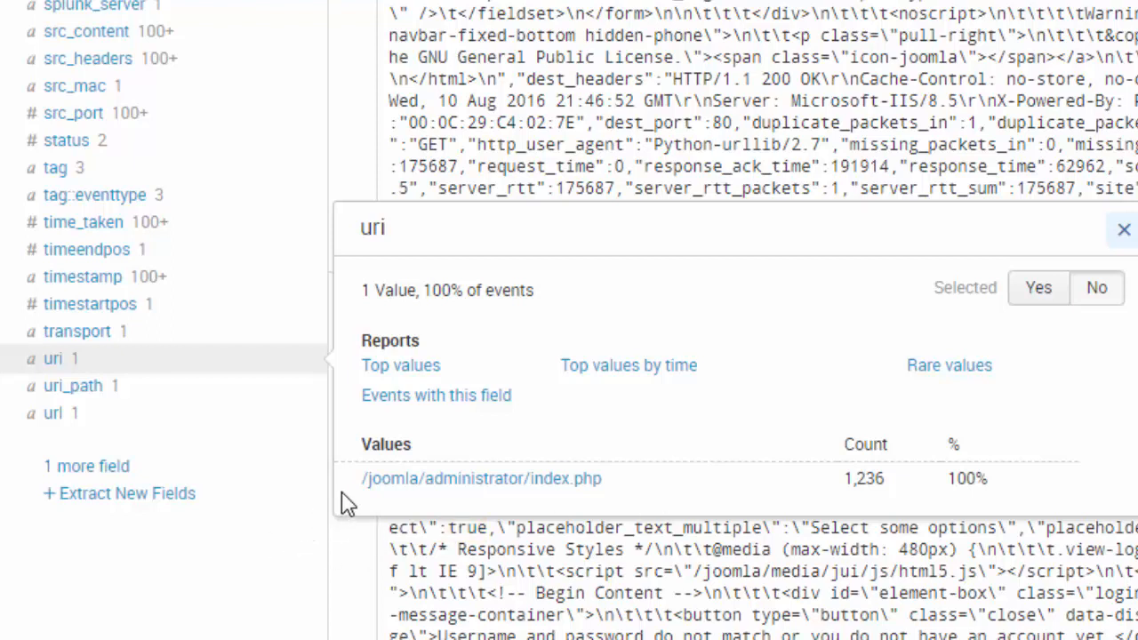
Inspect the value summaries of the status, http_user_agent and form_data fields for the same events.
{"action": "left_click", "coordinate": [70, 141]}
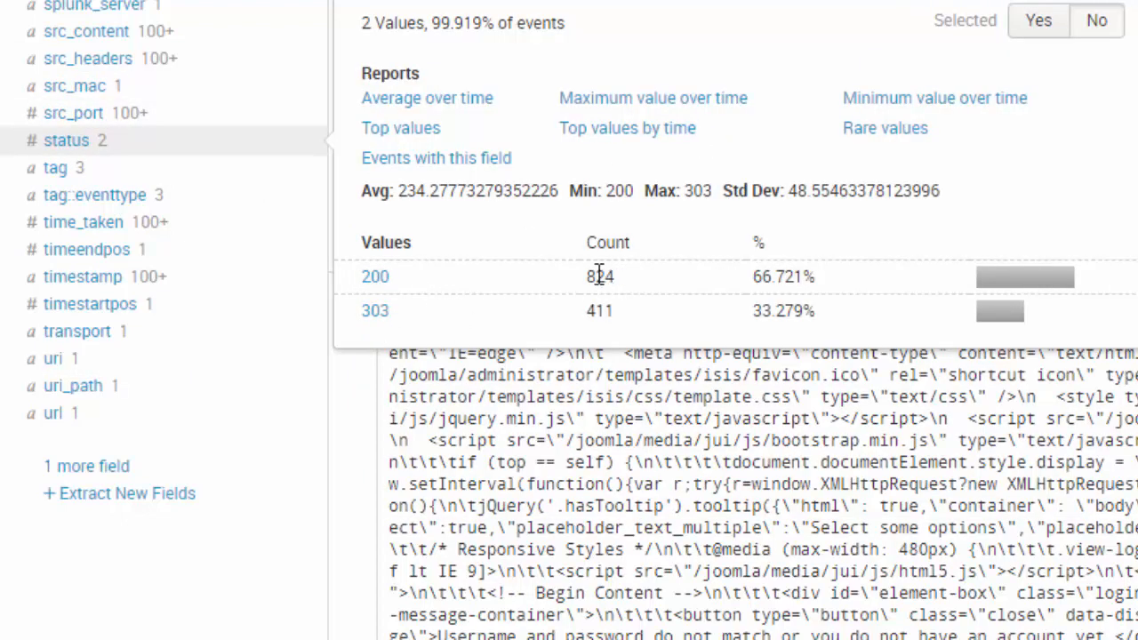
{"action": "double_click", "coordinate": [383, 275]}
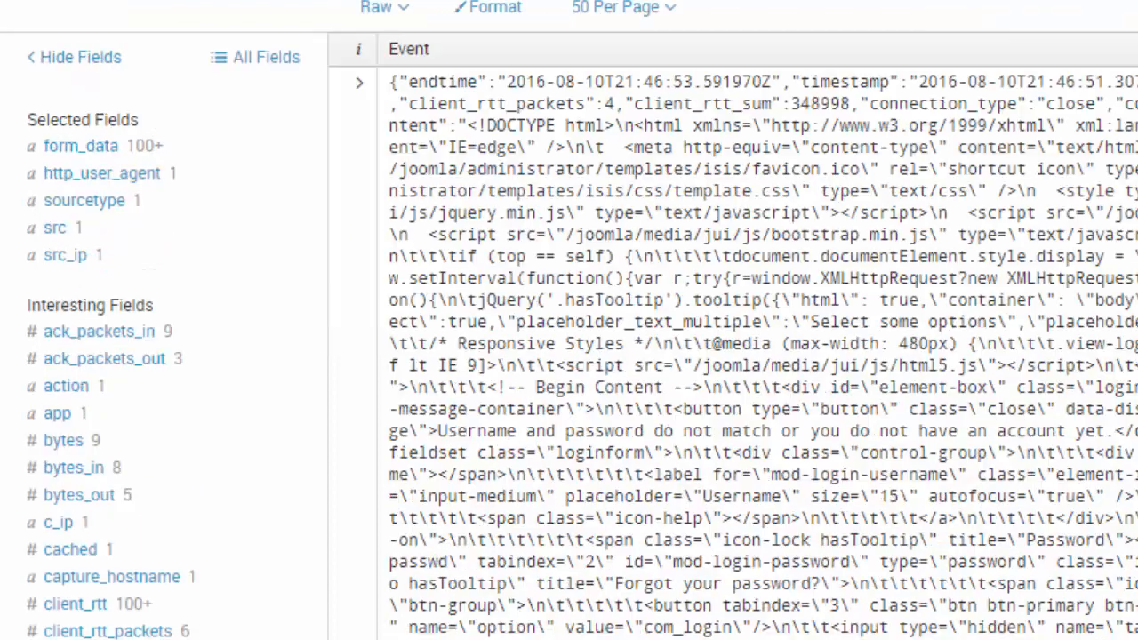
{"action": "left_click", "coordinate": [88, 174]}
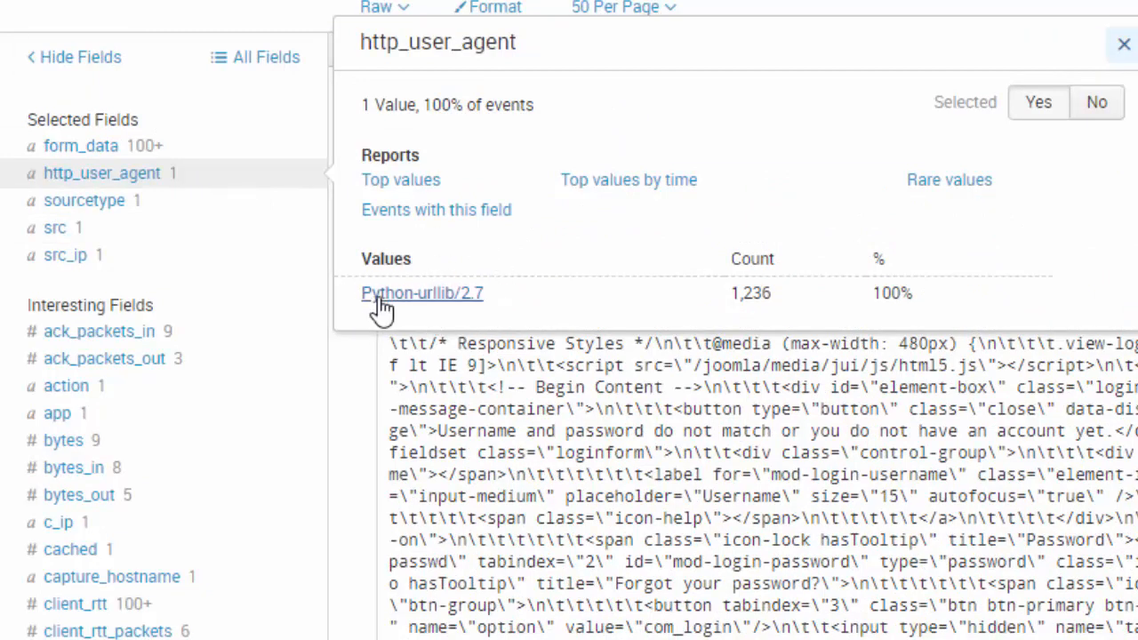
{"action": "left_click", "coordinate": [55, 152]}
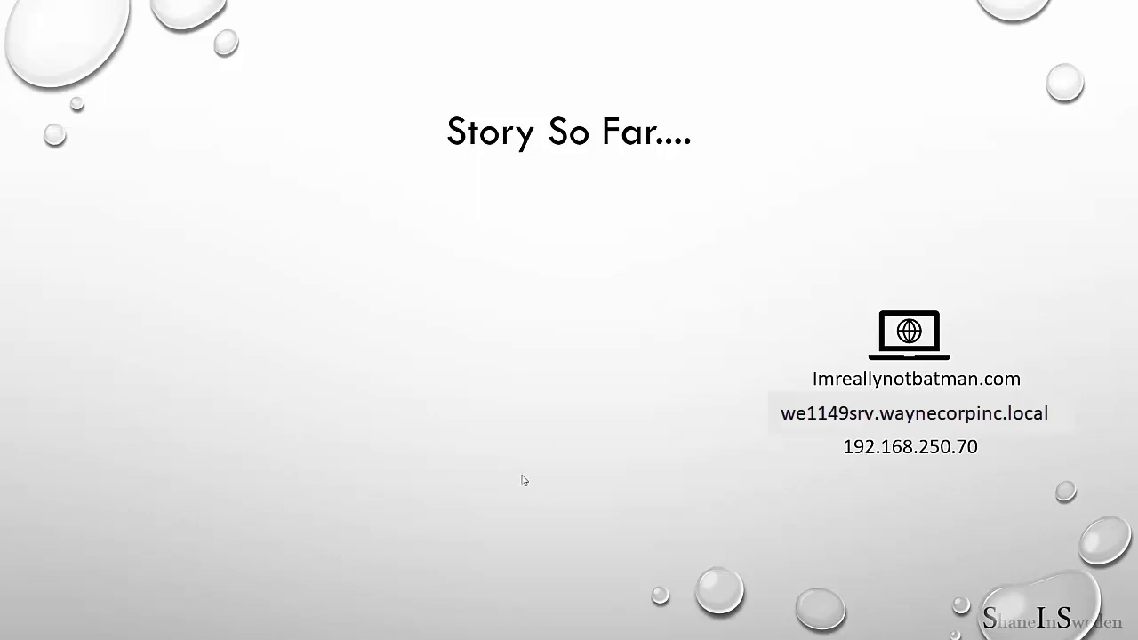
{"action": "left_click", "coordinate": [900, 482]}
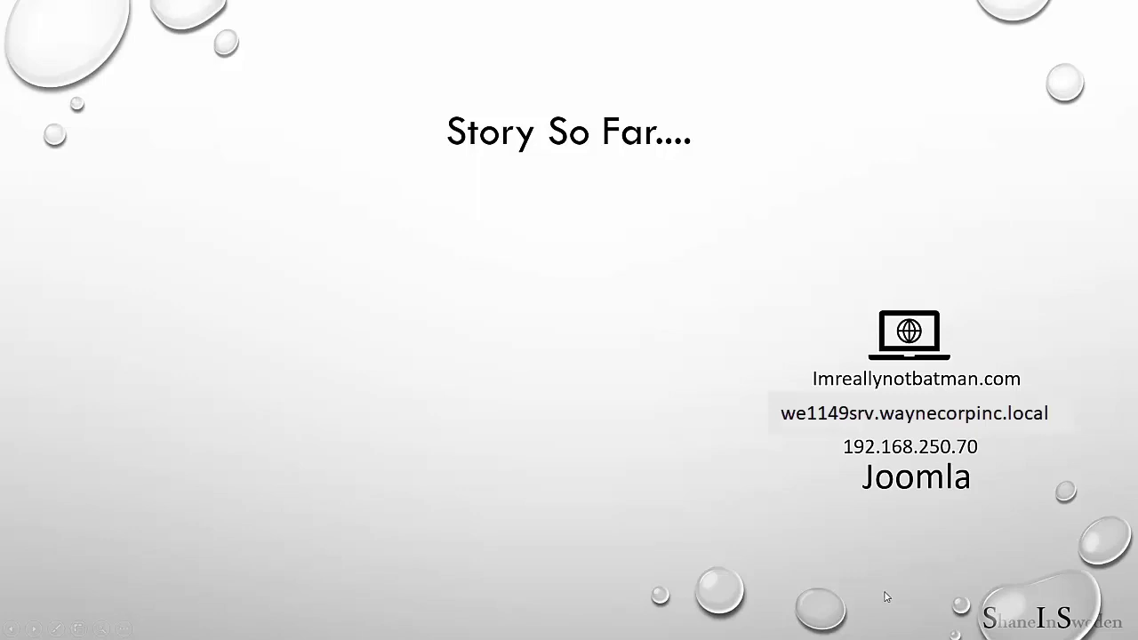
{"action": "left_click", "coordinate": [280, 483]}
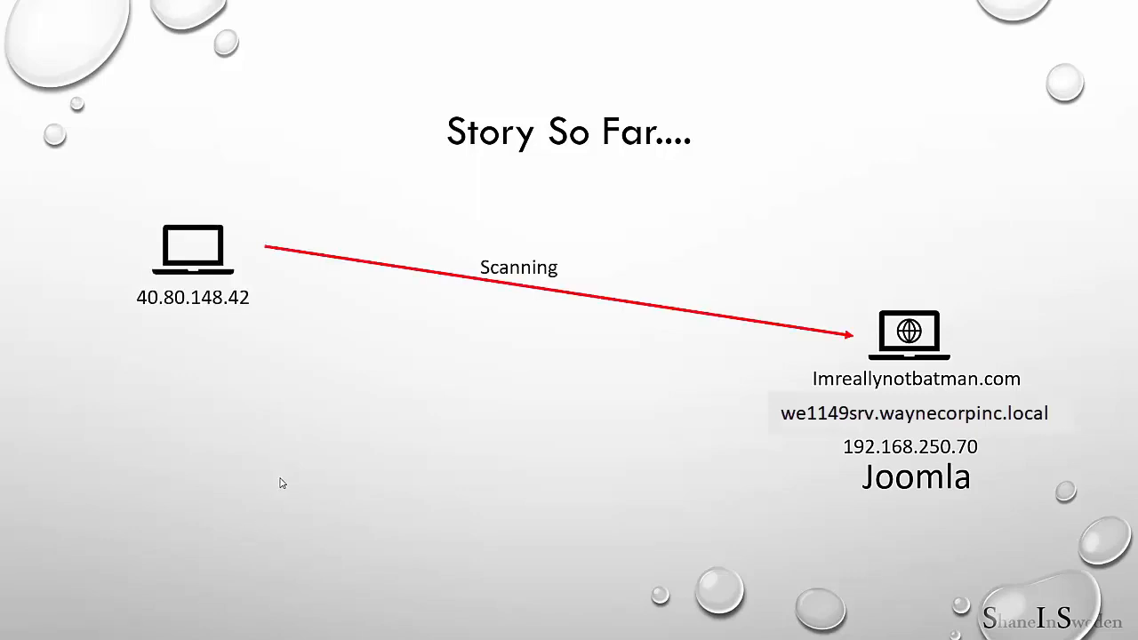